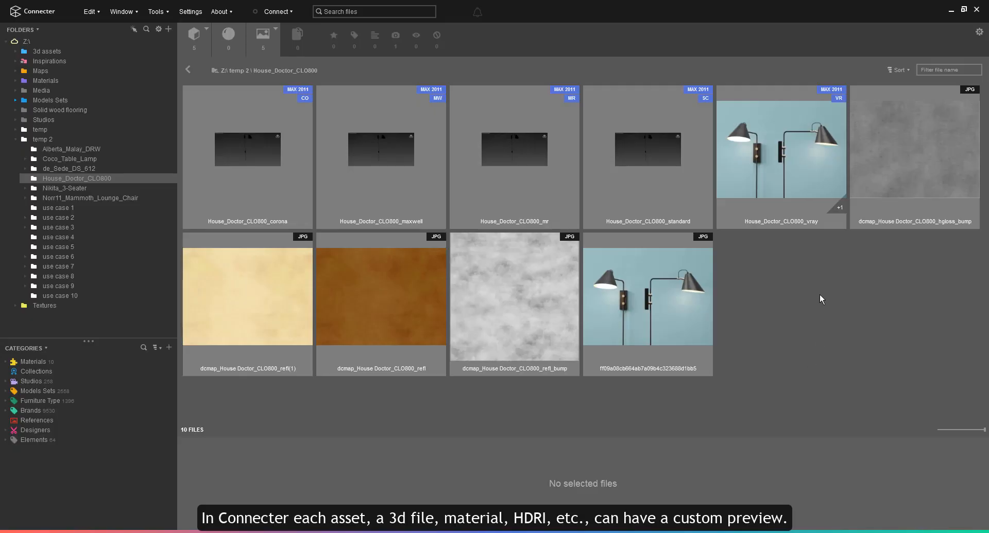
View the custom preview of House_Doctor_CLO800_vray and leaf through the preview gallery of de_Sede_DS_612
double_click(802, 168)
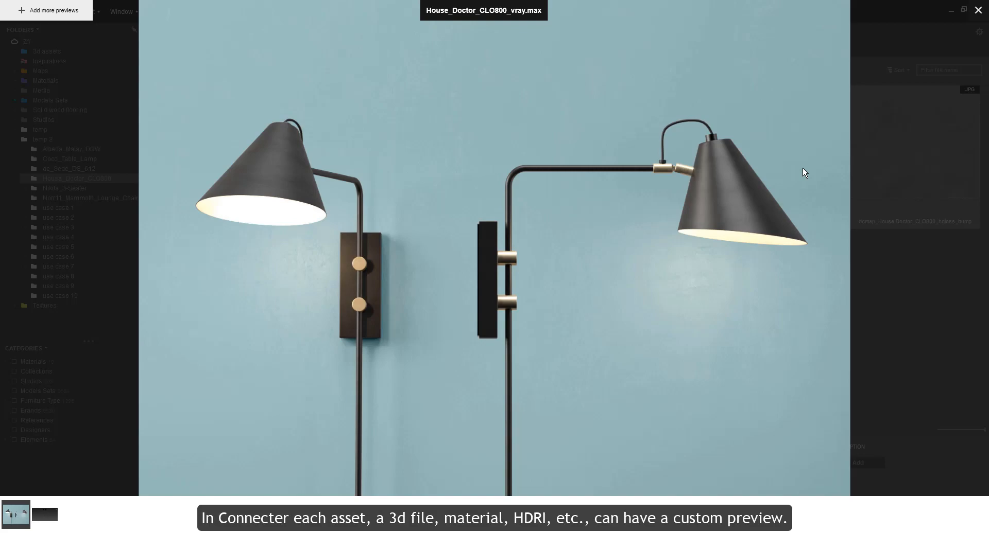
key("Escape")
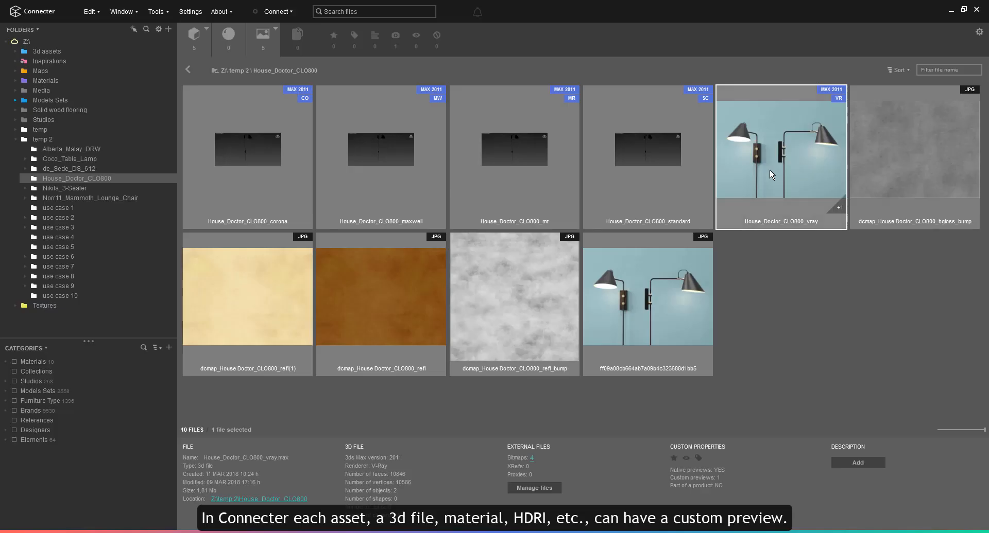
left_click(80, 169)
double_click(258, 151)
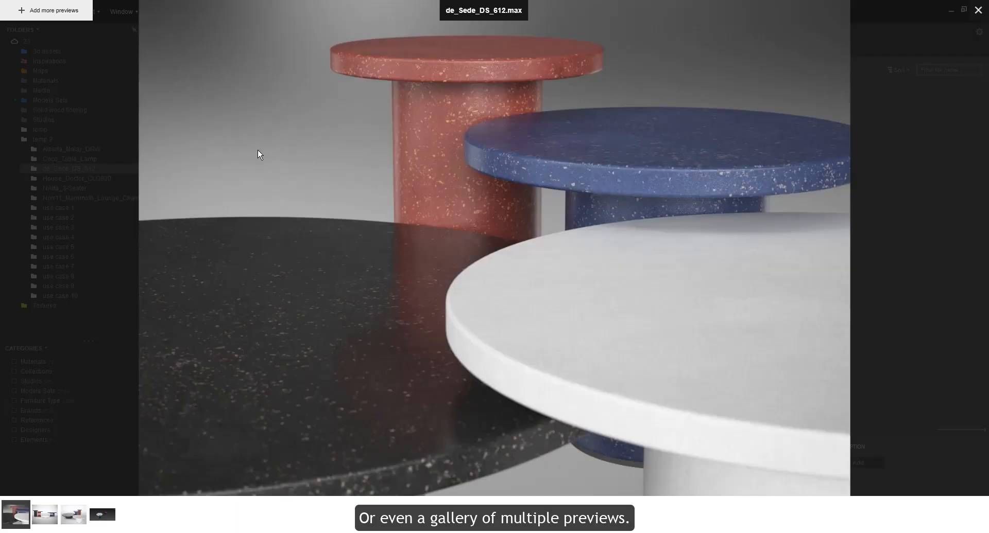
key("Right")
key("Right")
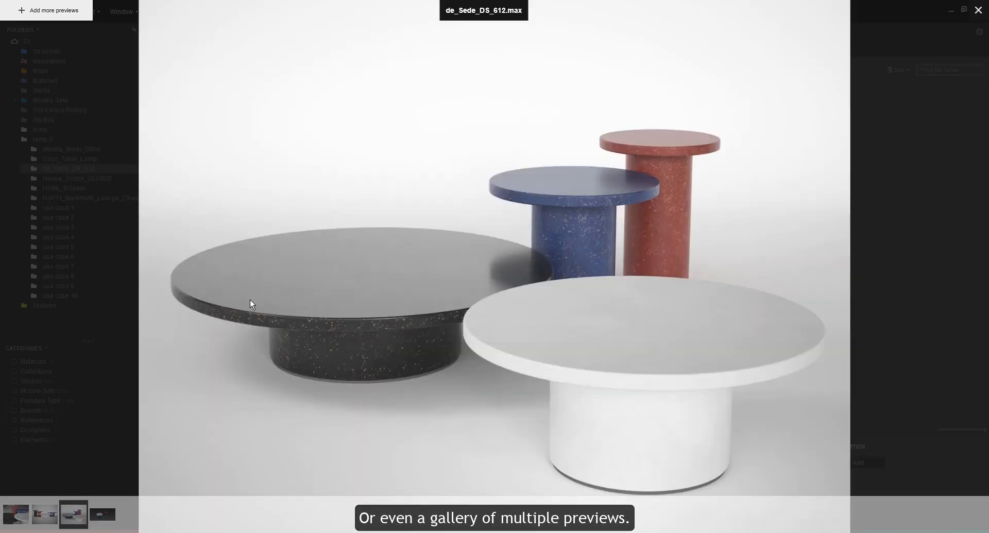
key("Escape")
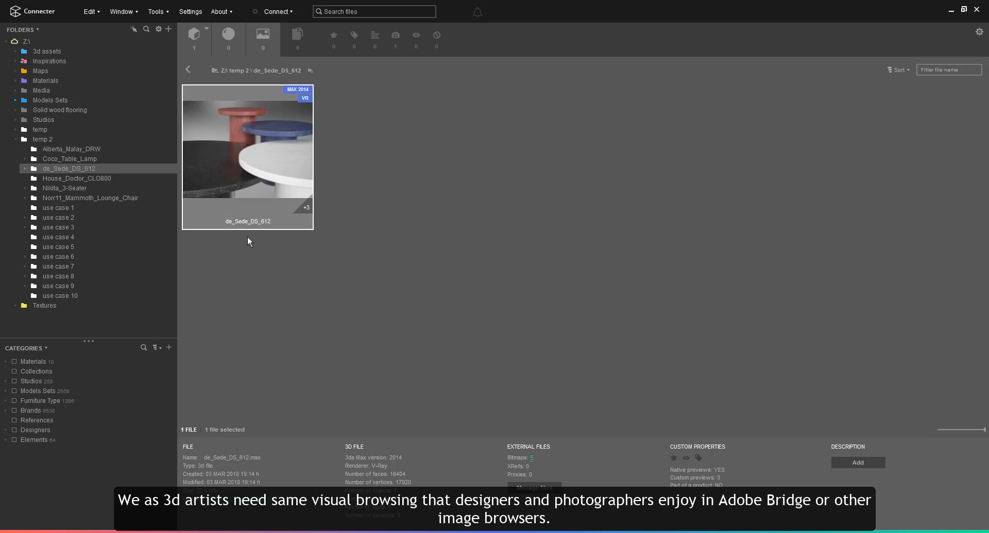
In the Norr11_Mammoth_Lounge_Chair folder, assign the black leather close-up and the two angled chair images as previews of Norr11_Mammoth_Lounge_Chair_vray
left_click(135, 198)
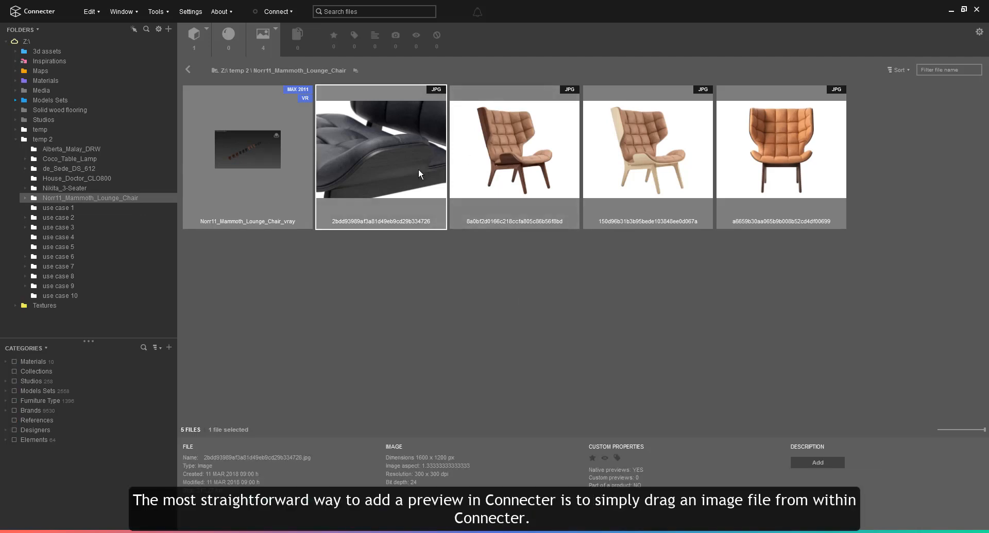
left_click_drag(418, 169, 298, 205)
left_click(513, 182)
left_click(645, 181, "ctrl")
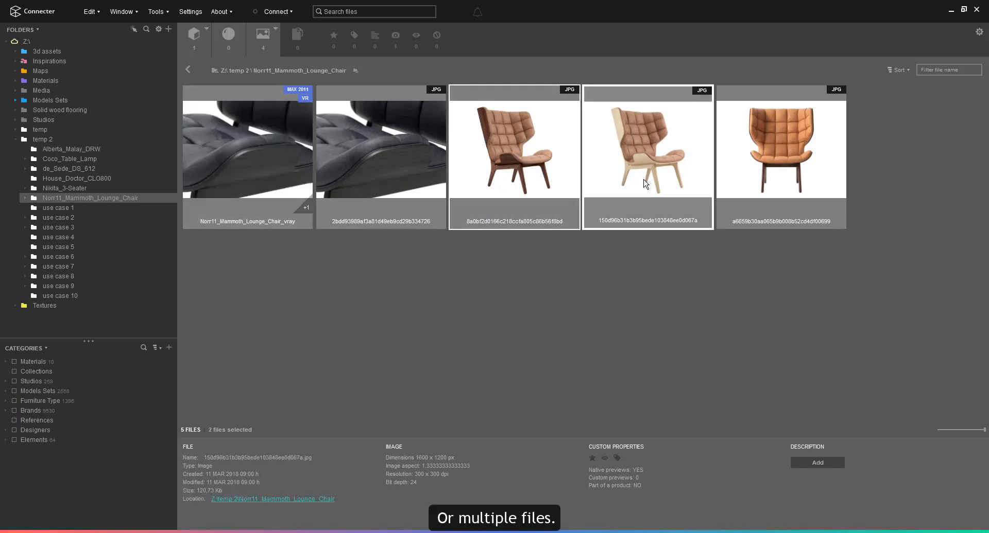
left_click_drag(468, 209, 299, 218)
left_click(320, 277)
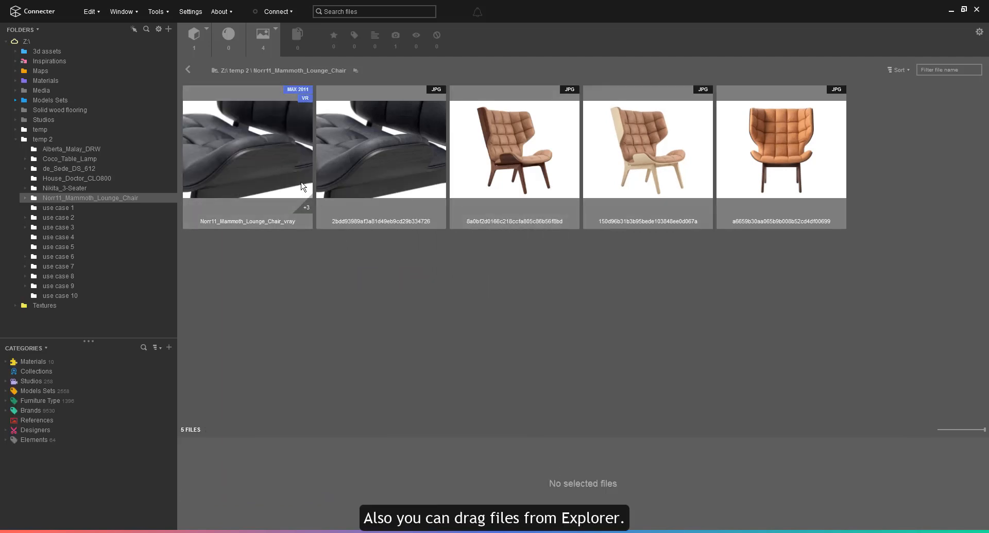
Add the front-view chair image a6659b30aa065b9b008b52cd4df00699.jpg to the preview gallery of Norr11_Mammoth_Lounge_Chair_vray
double_click(277, 157)
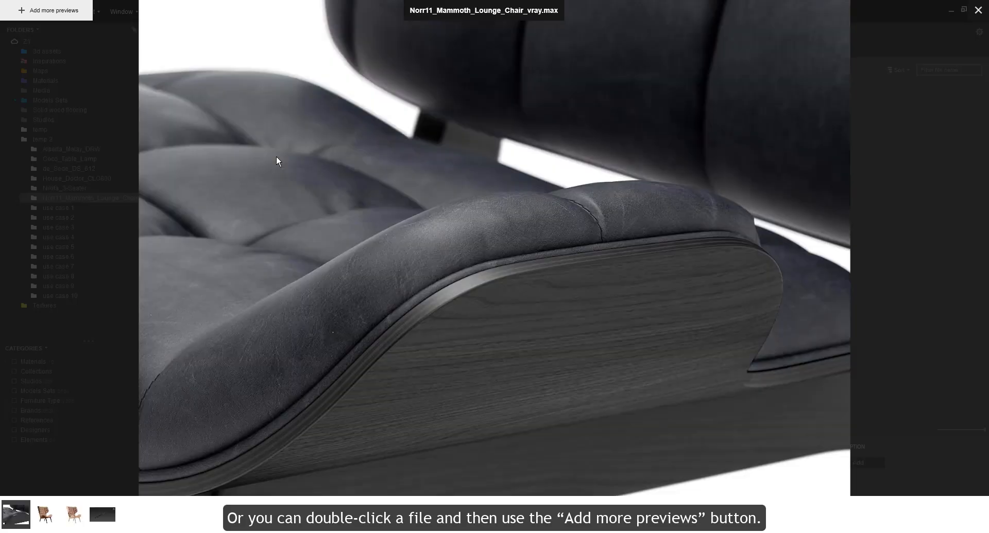
left_click(60, 15)
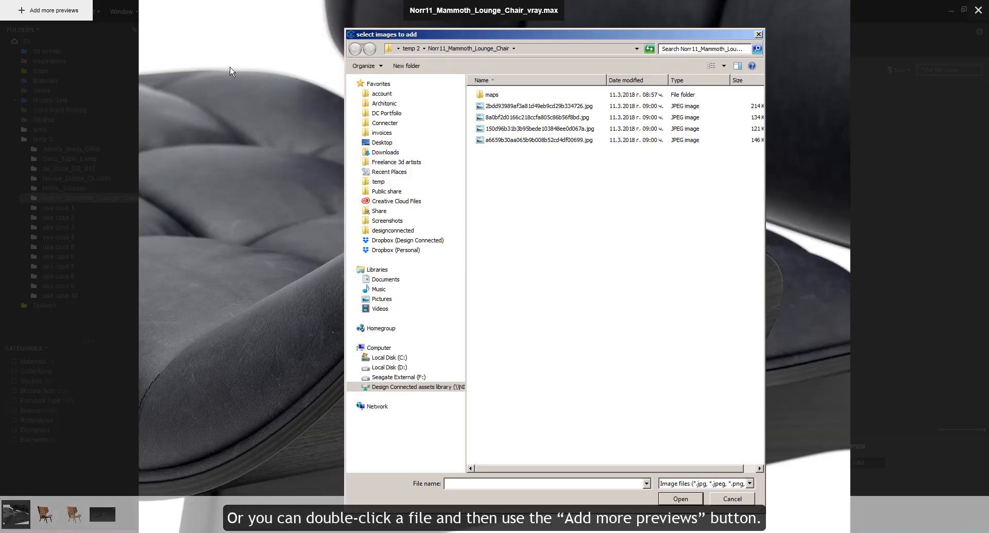
double_click(536, 140)
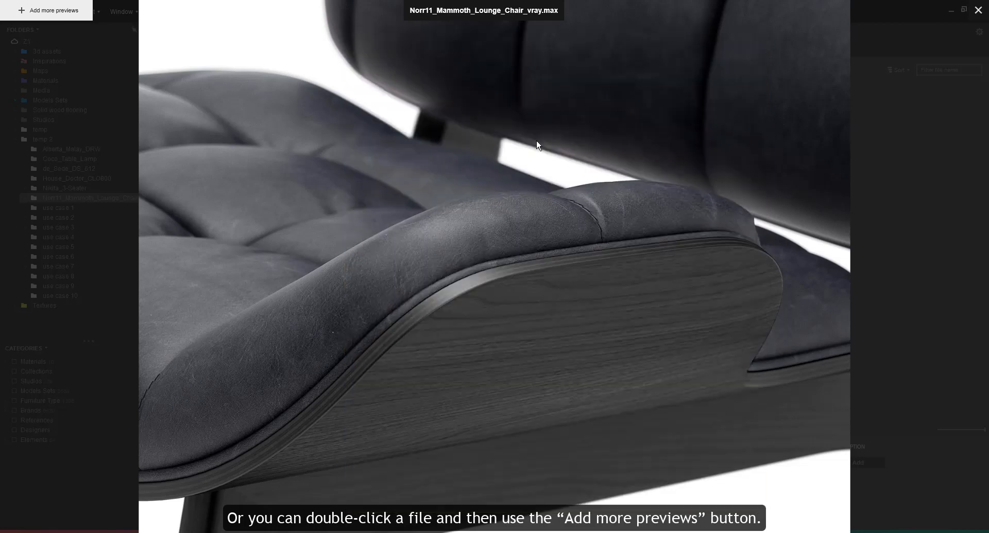
scroll(574, 170, "down", 4)
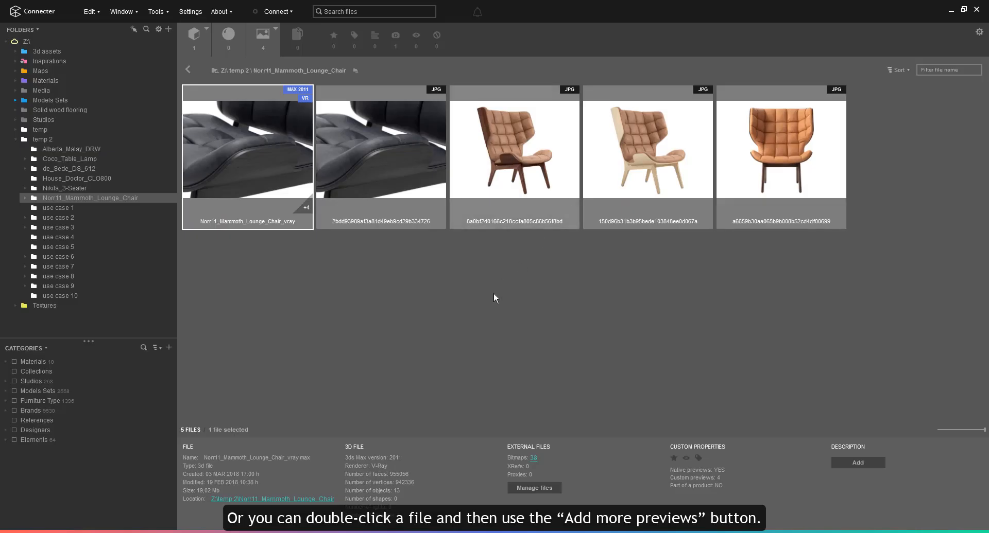
left_click(488, 307)
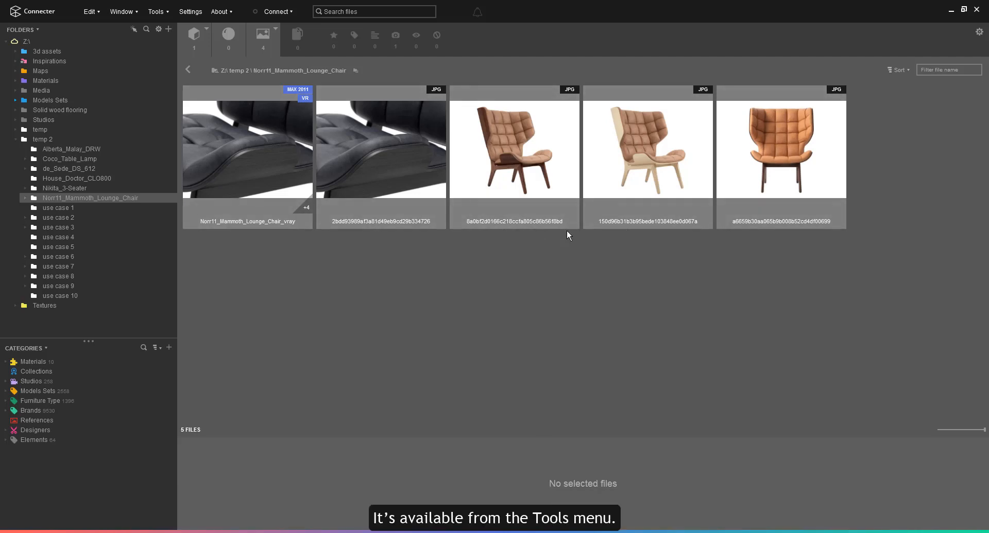
Open the Auto-assign previews tool and review its options for handling existing previews, accepting them as set
left_click(164, 8)
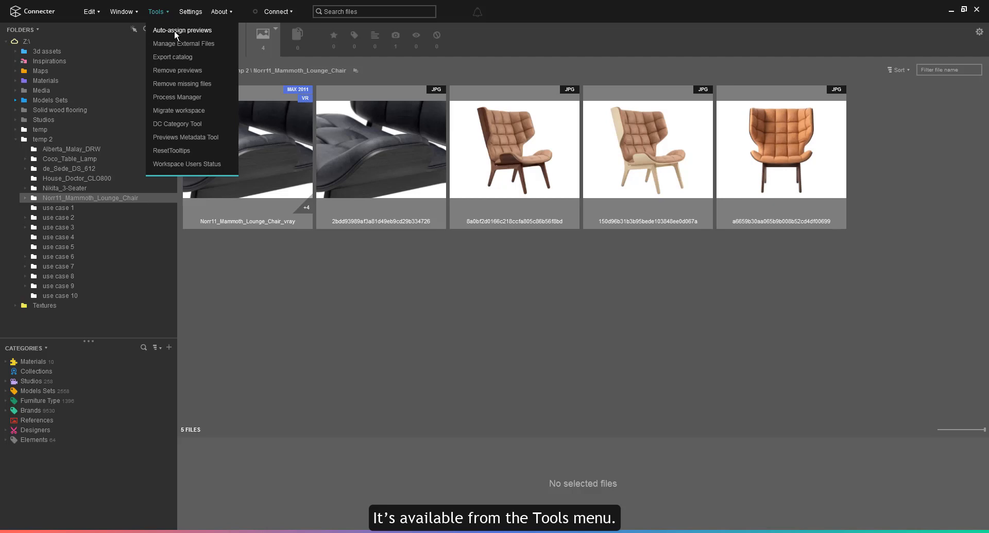
left_click(175, 30)
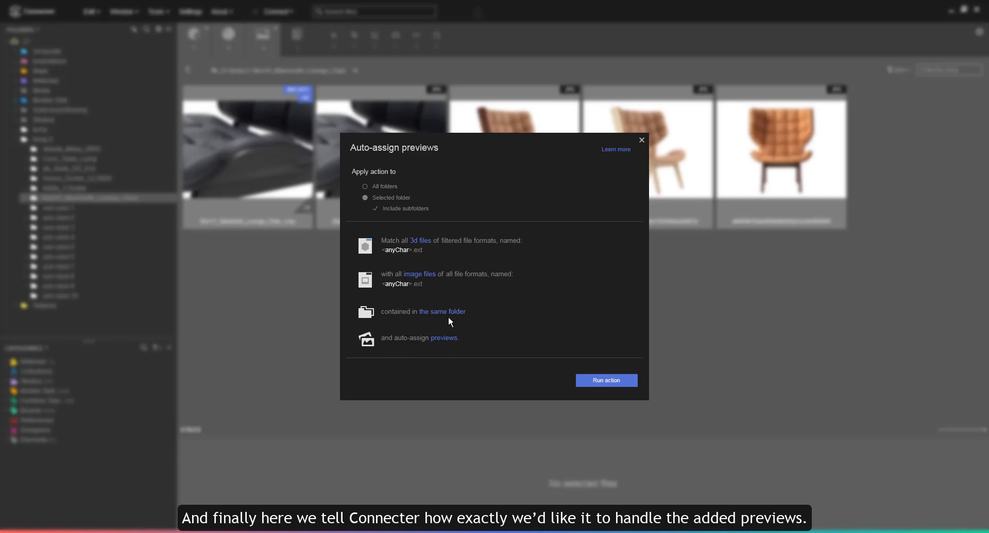
left_click(444, 338)
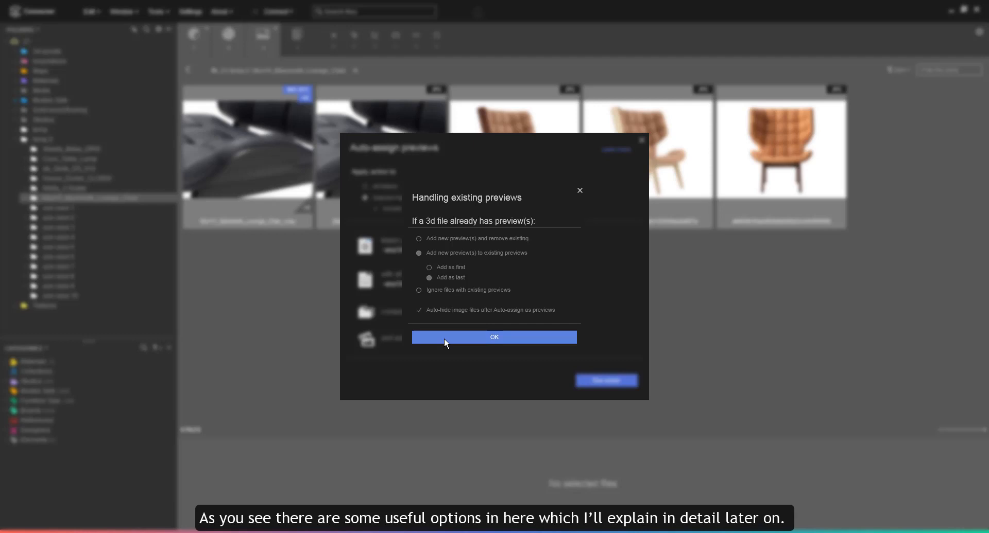
left_click(500, 338)
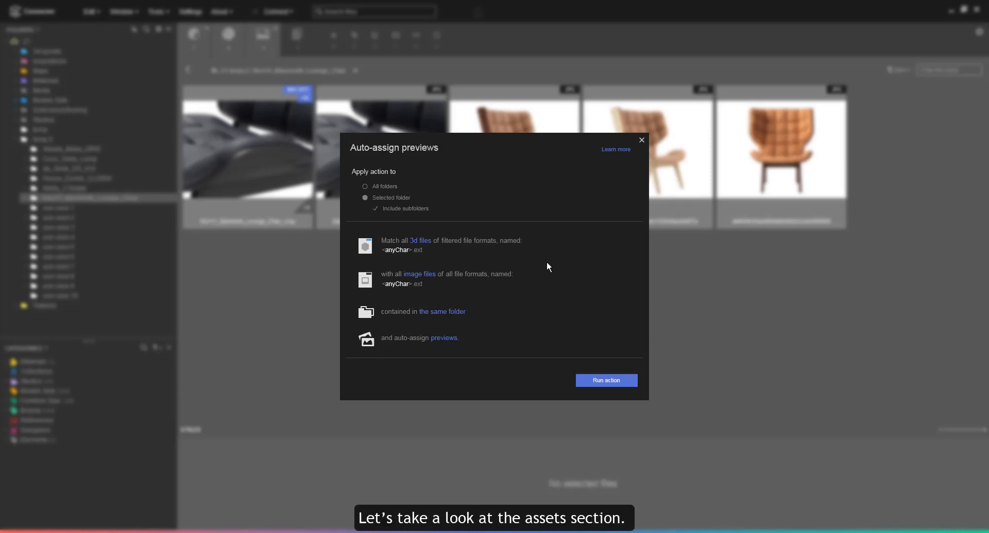
Exclude the .fbx and .vrmesh formats from the 3d files to match, and rebuild the 3d file name pattern with an anyChar string
left_click(419, 241)
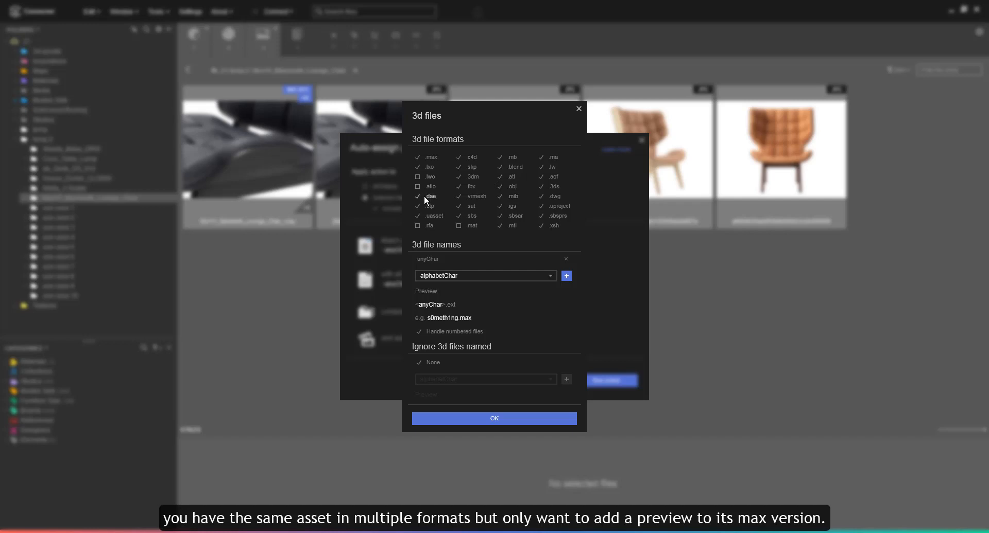
left_click(469, 188)
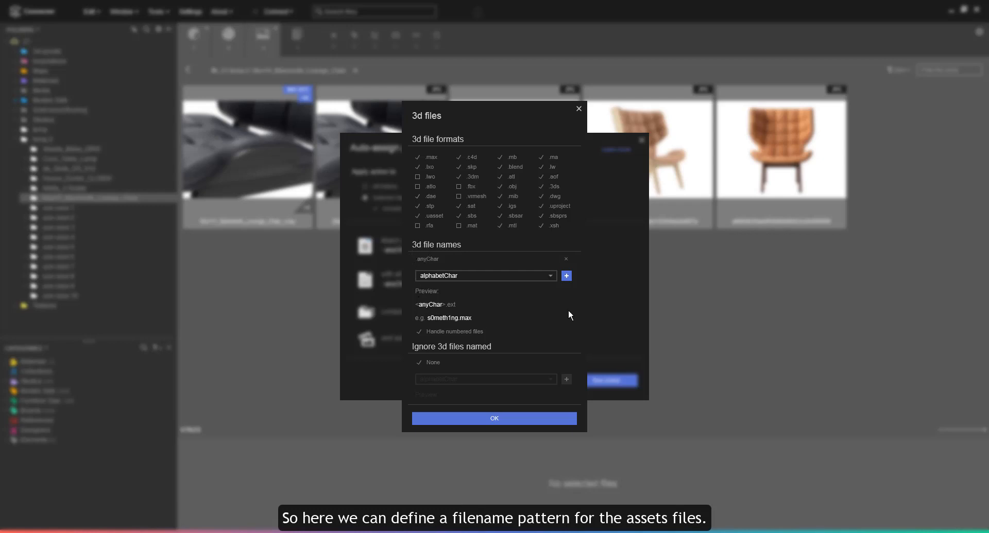
left_click(566, 260)
left_click(517, 263)
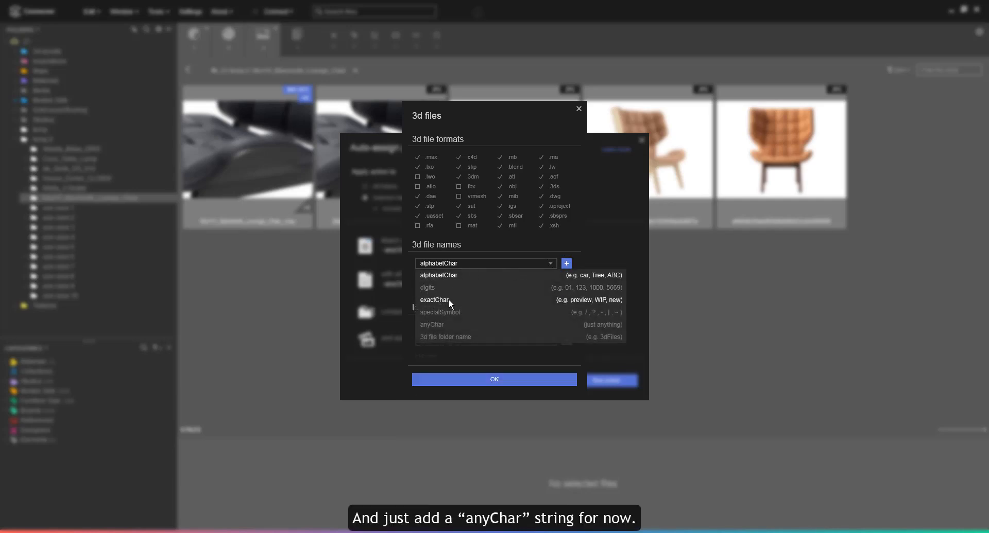
left_click(439, 323)
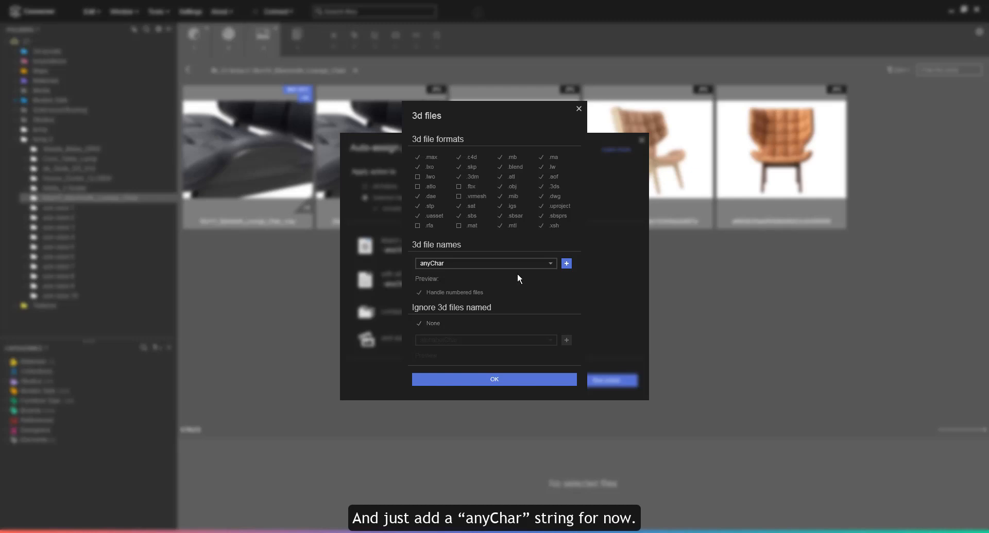
left_click(565, 263)
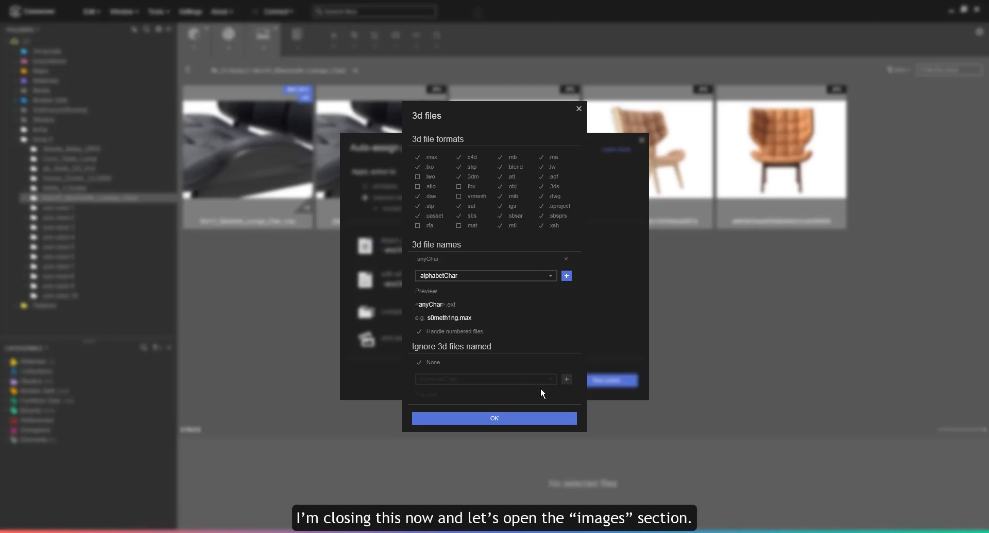
left_click(494, 419)
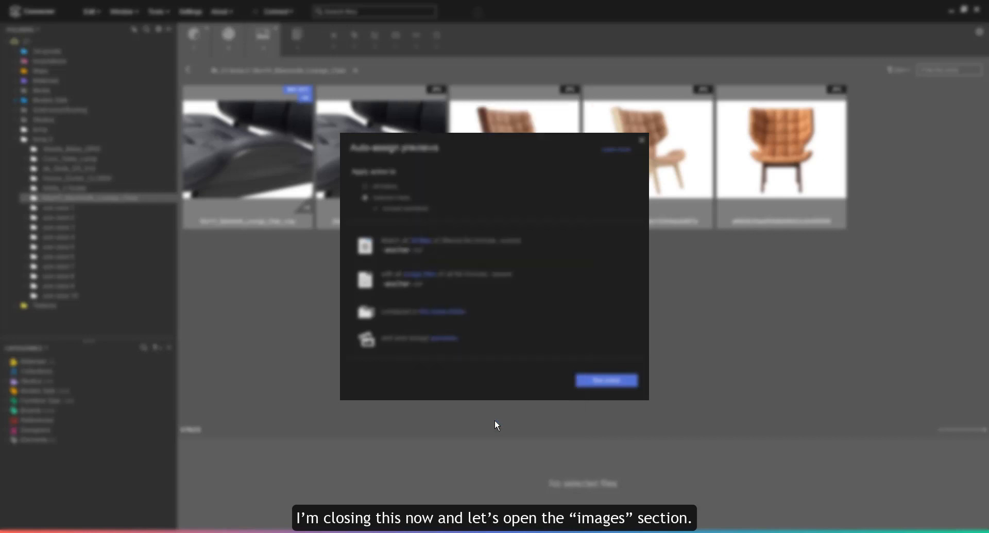
Open the image file matching settings and try digits as the string type for the image file names
left_click(425, 277)
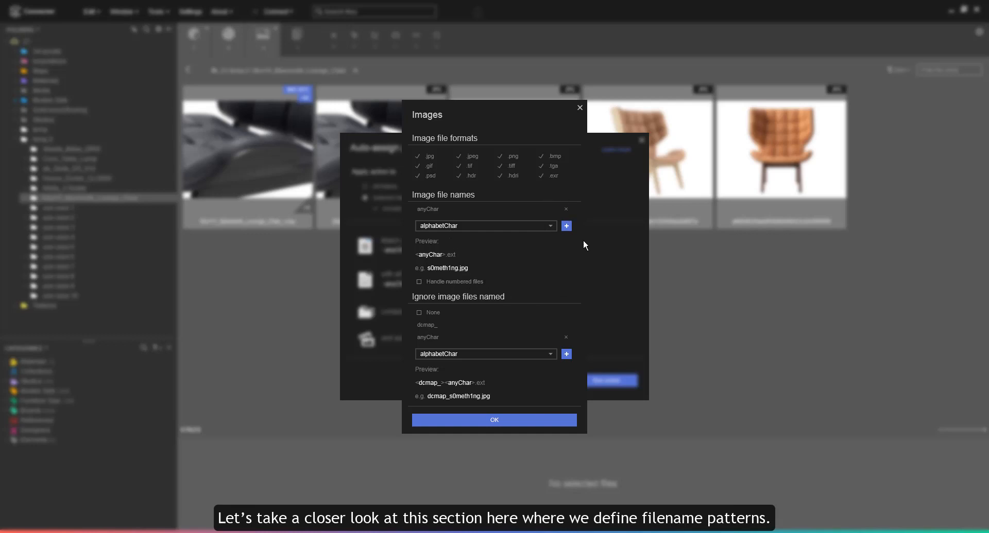
left_click(520, 227)
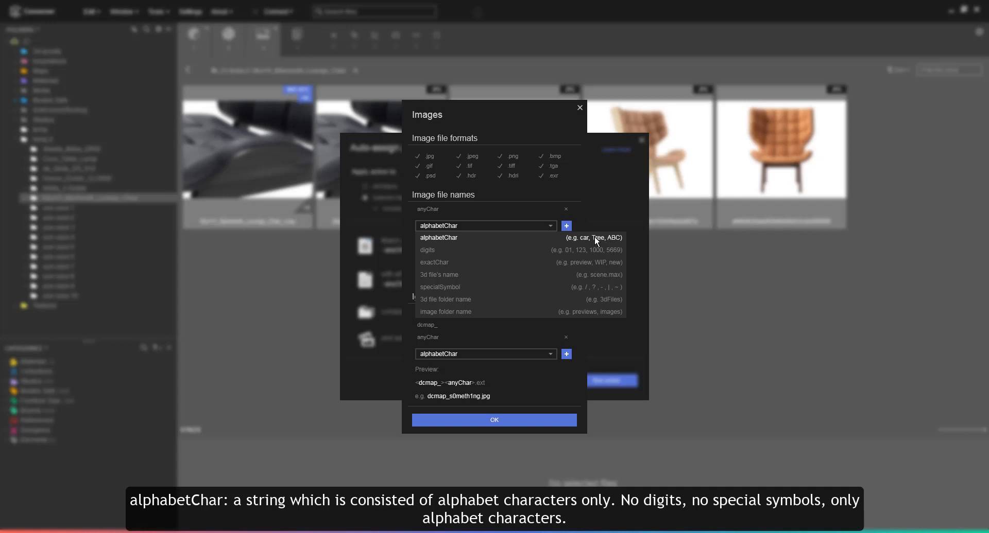
left_click(441, 251)
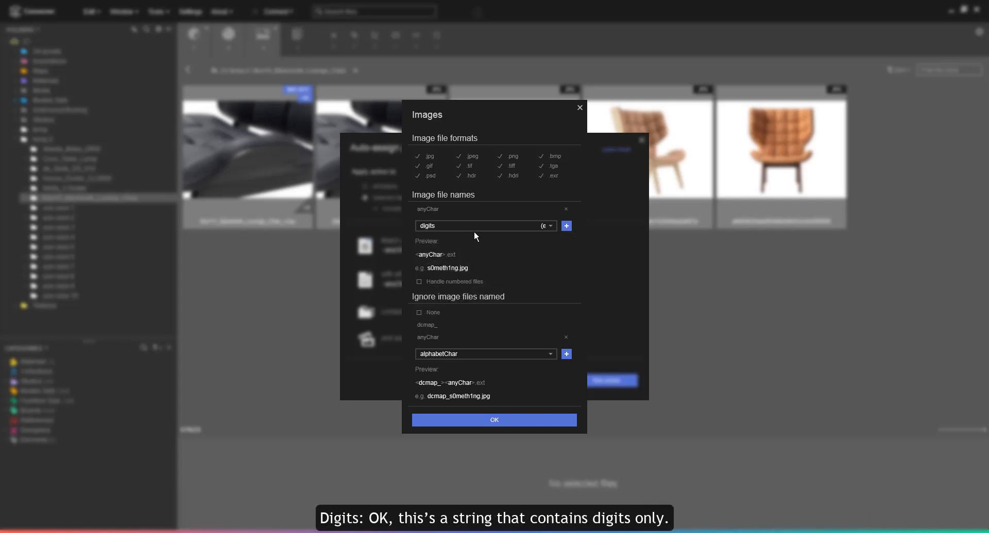
left_click(521, 228)
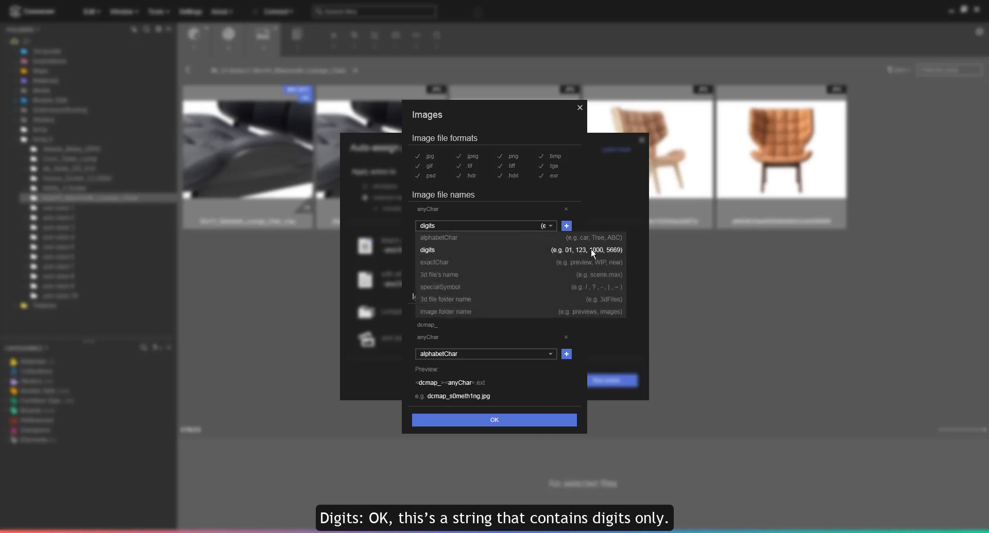
Try "nice chair" as an exactChar string for the image file names, then clear the text
left_click(439, 263)
type("nice ")
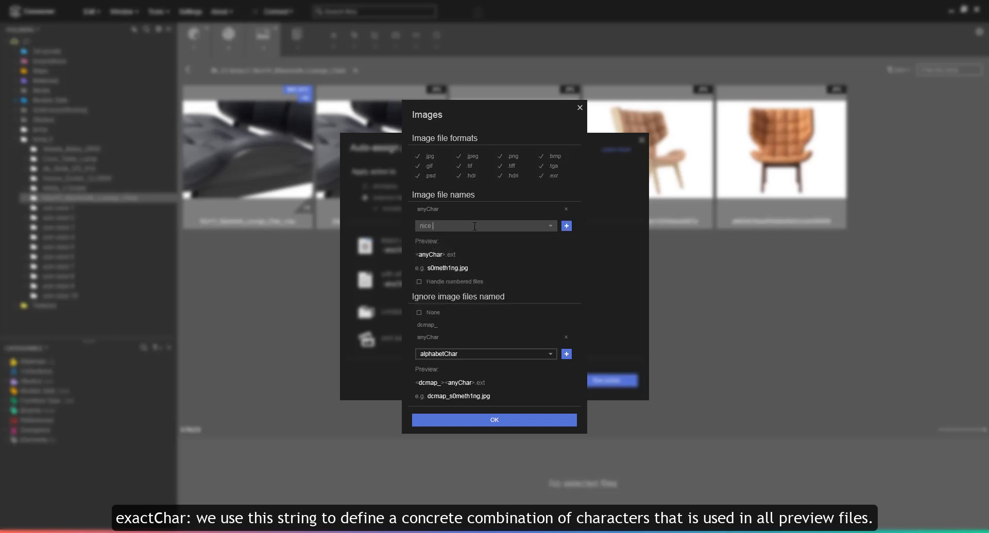
type("char")
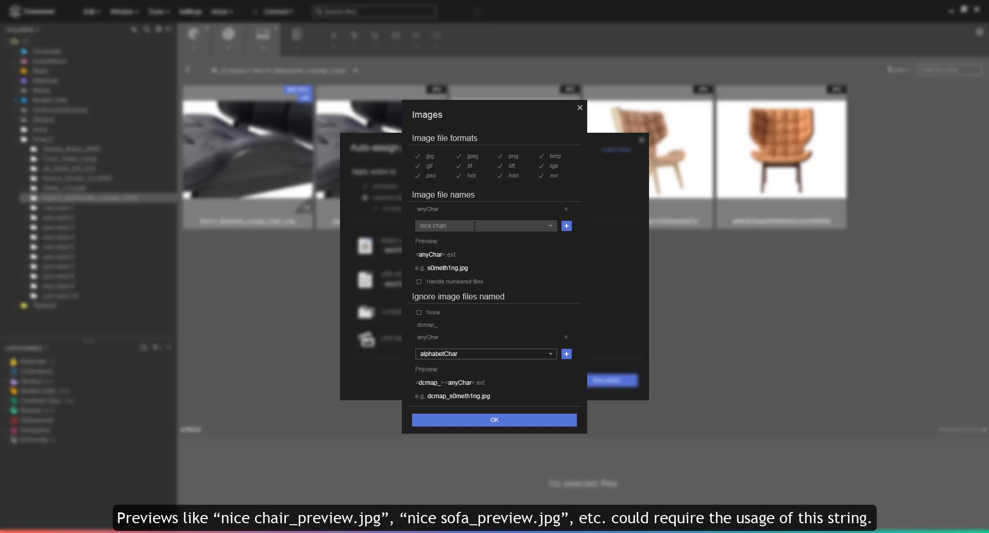
type("r")
key("BackSpace")
key("BackSpace")
key("BackSpace")
key("BackSpace")
key("BackSpace")
key("BackSpace")
key("BackSpace")
key("BackSpace")
key("BackSpace")
key("BackSpace")
Try "preview" as the exactChar string for the image file names, then clear the text
type("preview")
key("BackSpace")
key("BackSpace")
key("BackSpace")
key("BackSpace")
key("BackSpace")
key("BackSpace")
key("BackSpace")
Try 3d file's name and specialSymbol as string types for the image file names, then return to alphabetChar
left_click(549, 227)
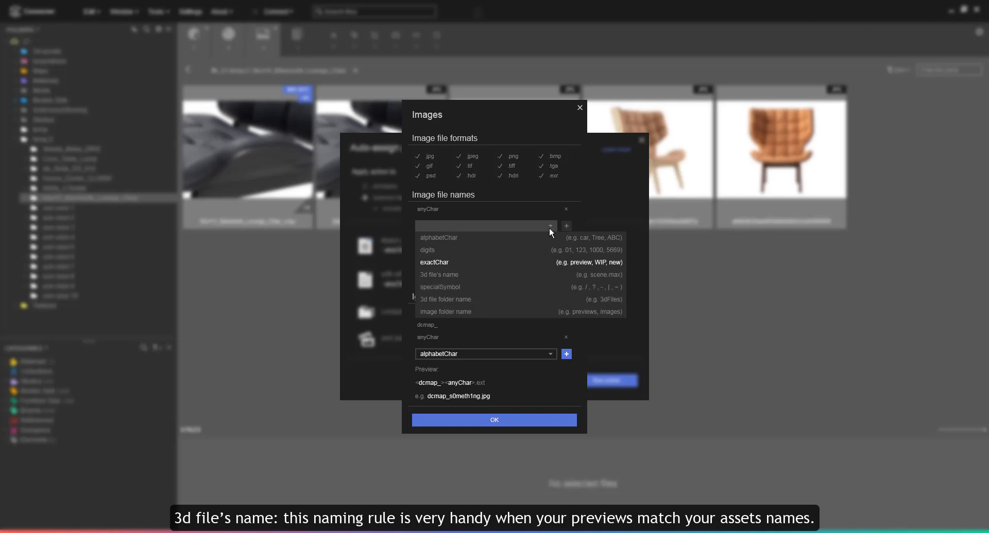
left_click(450, 277)
left_click(481, 228)
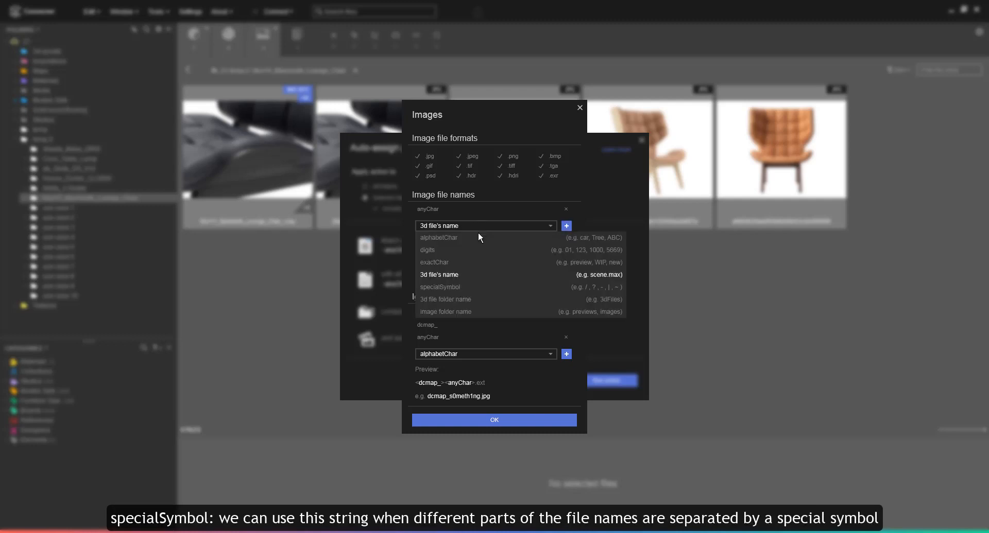
left_click(443, 288)
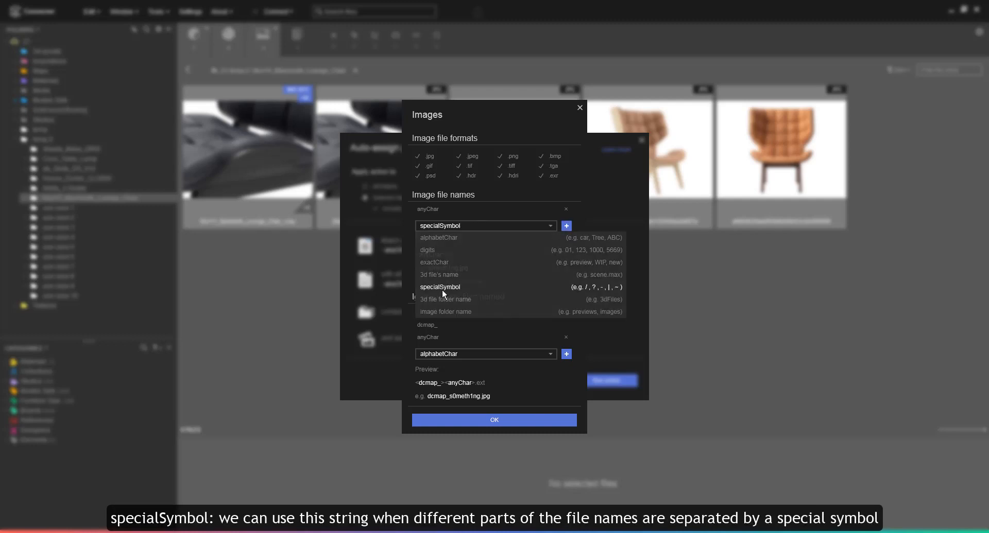
left_click(468, 226)
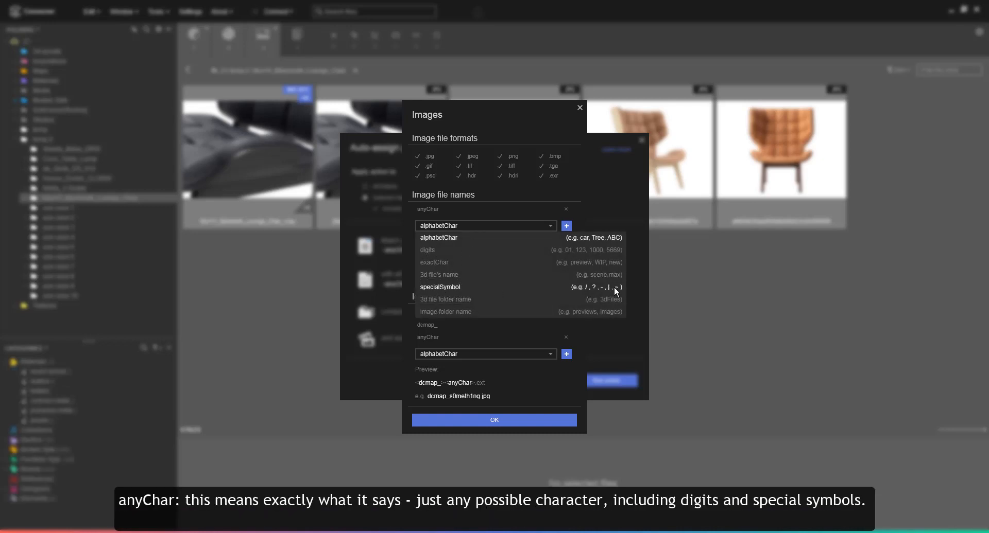
key("Up")
key("Up")
key("Up")
key("Up")
Replace the existing image file name string with a new anyChar string and accept the image settings
left_click(565, 208)
left_click(548, 214)
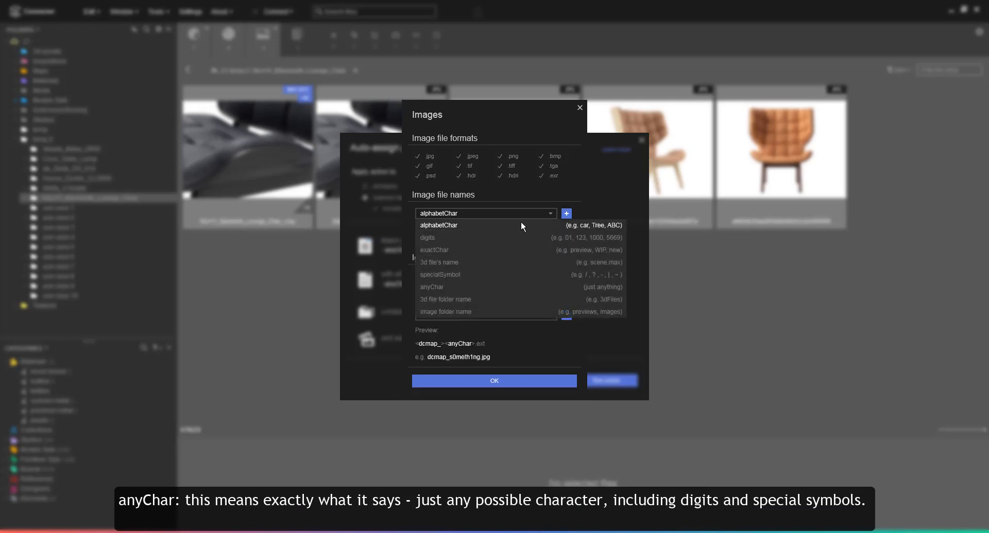
left_click(442, 287)
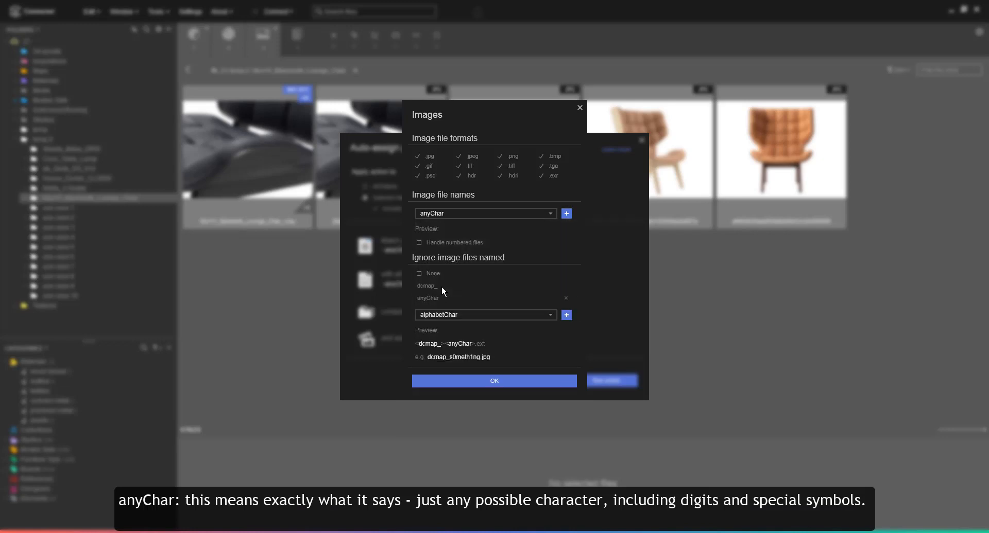
left_click(566, 214)
left_click(550, 226)
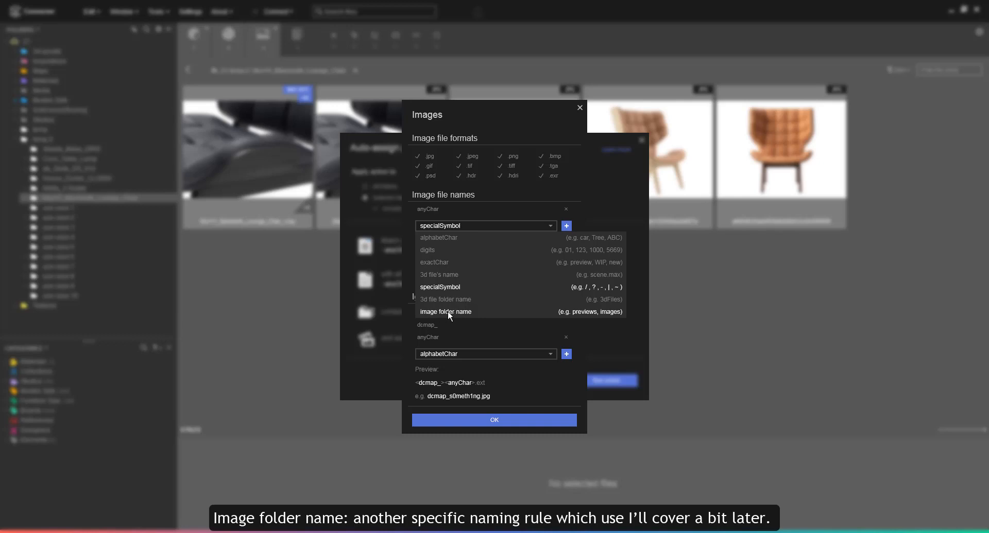
left_click(367, 367)
left_click(493, 420)
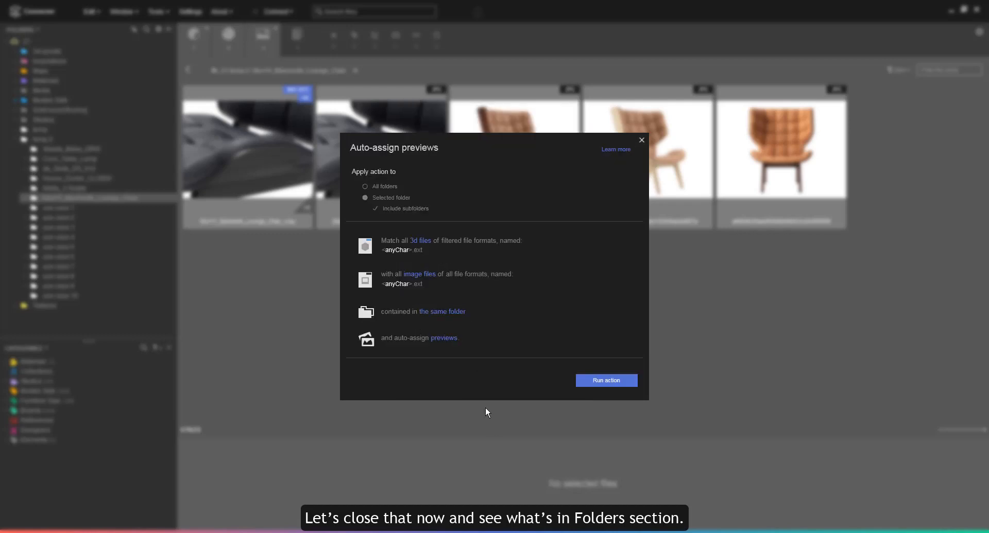
Open the folder matching settings and try Subfolder, Same level and 3d file's parent folder as the location of the image files
left_click(442, 312)
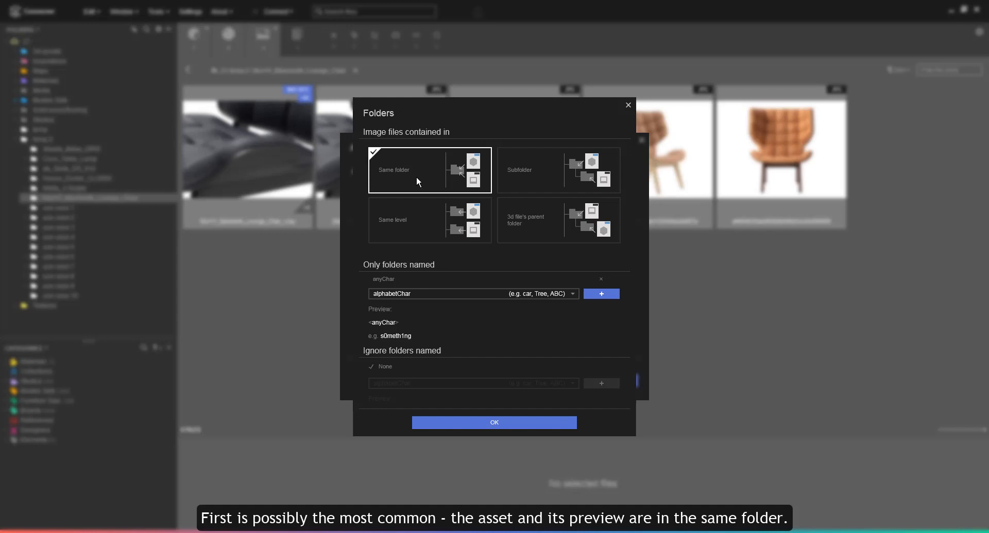
left_click(547, 189)
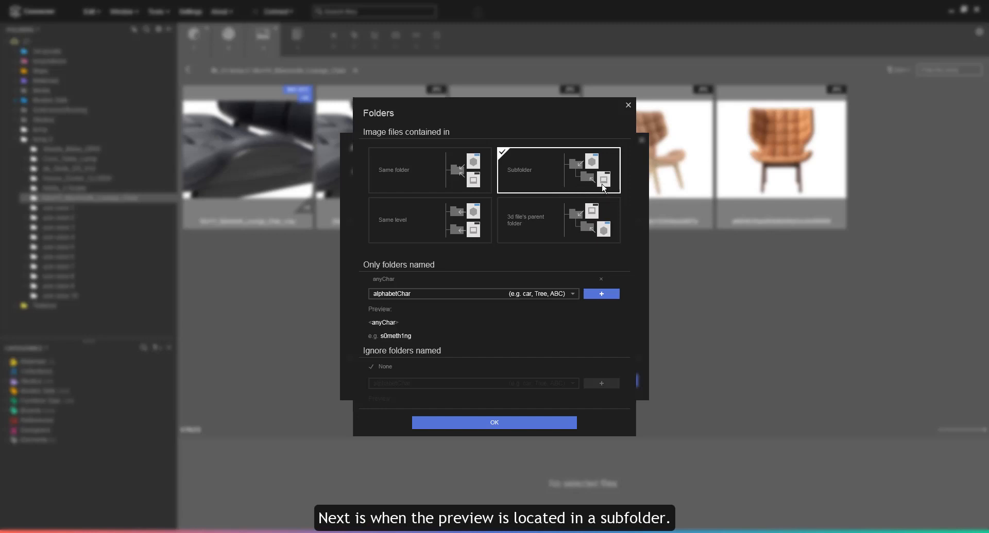
left_click(463, 226)
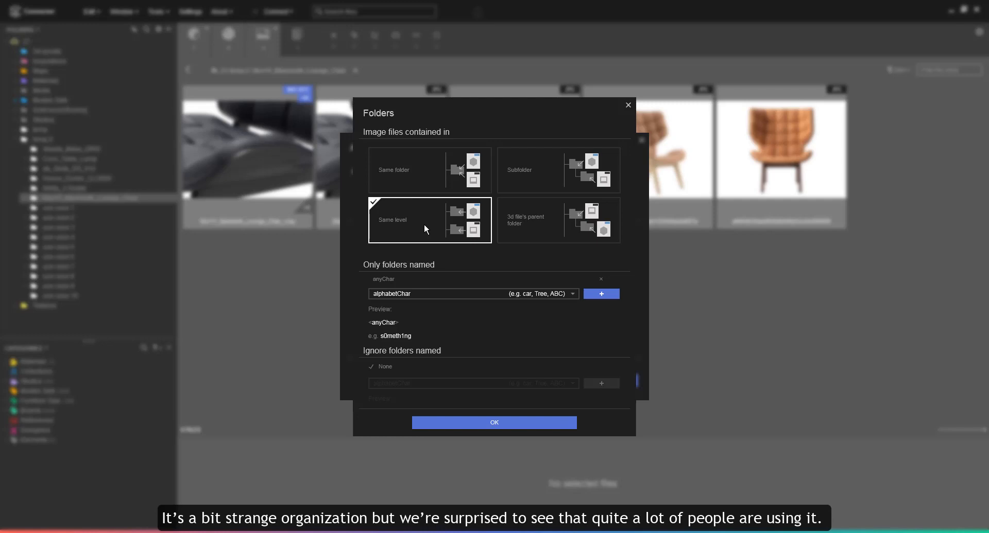
left_click(525, 226)
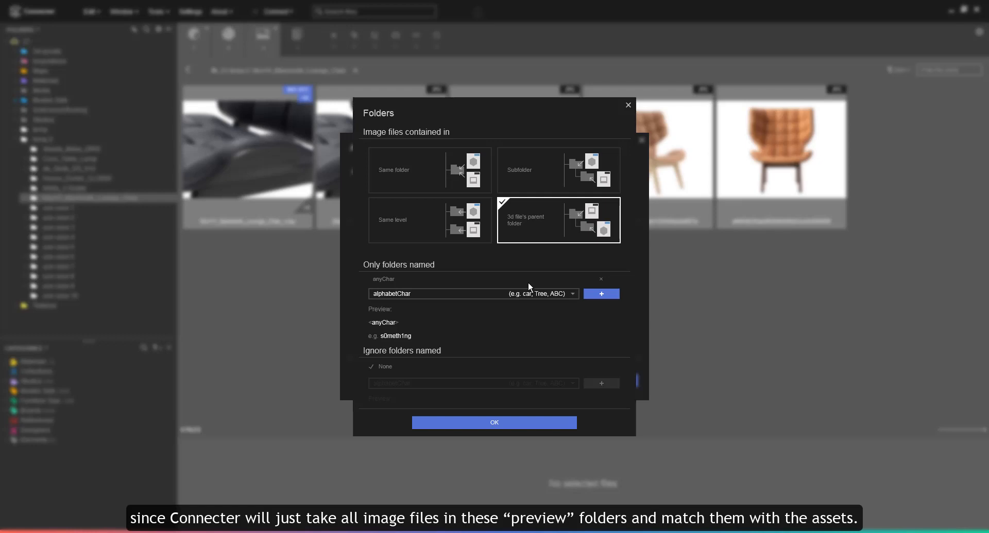
Remove the anyChar string from the allowed folder names, along with the alphabetChar string added by mistake
left_click(517, 292)
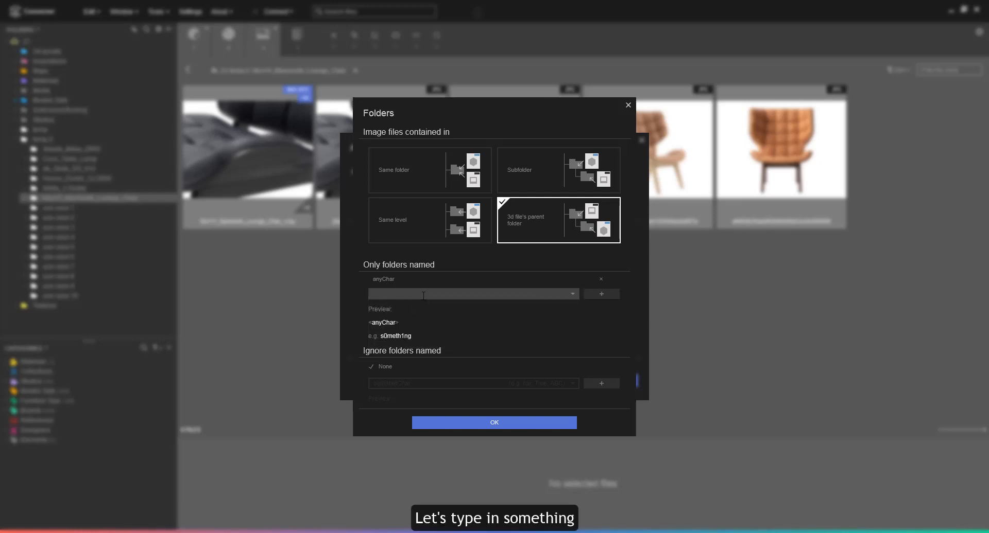
type("preview")
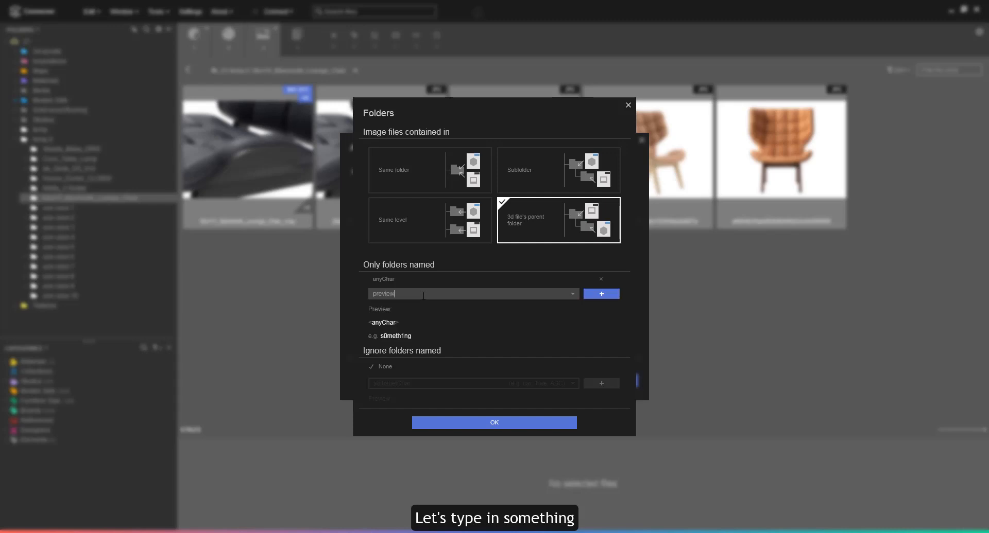
left_click(602, 281)
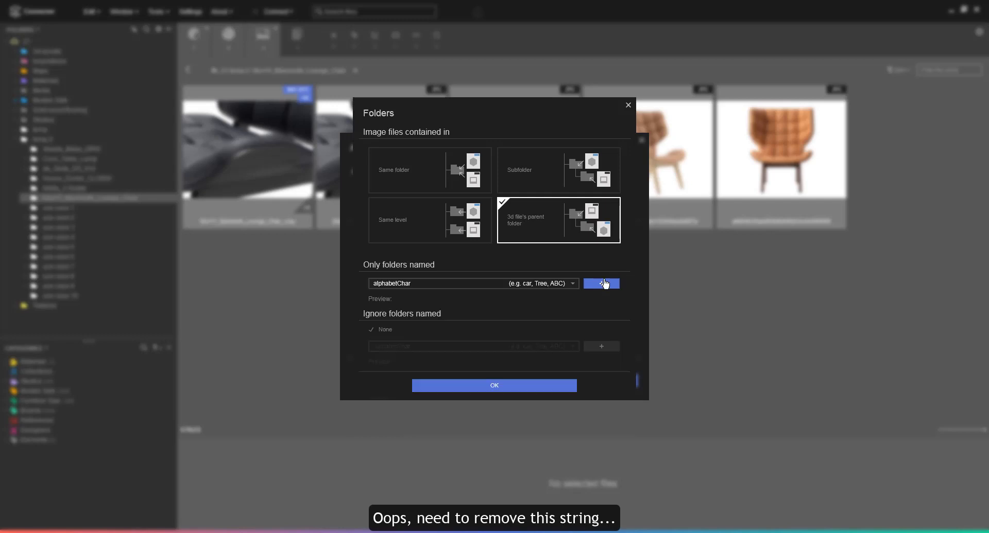
left_click(603, 284)
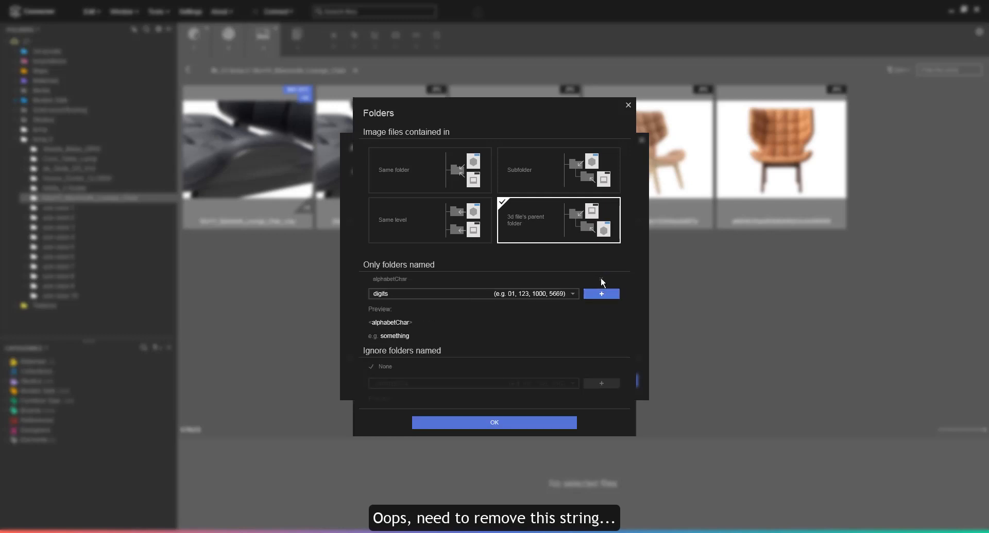
left_click(600, 279)
Try "preview" as an exactChar string for the allowed folder names, then remove it and accept the folder settings
left_click(553, 283)
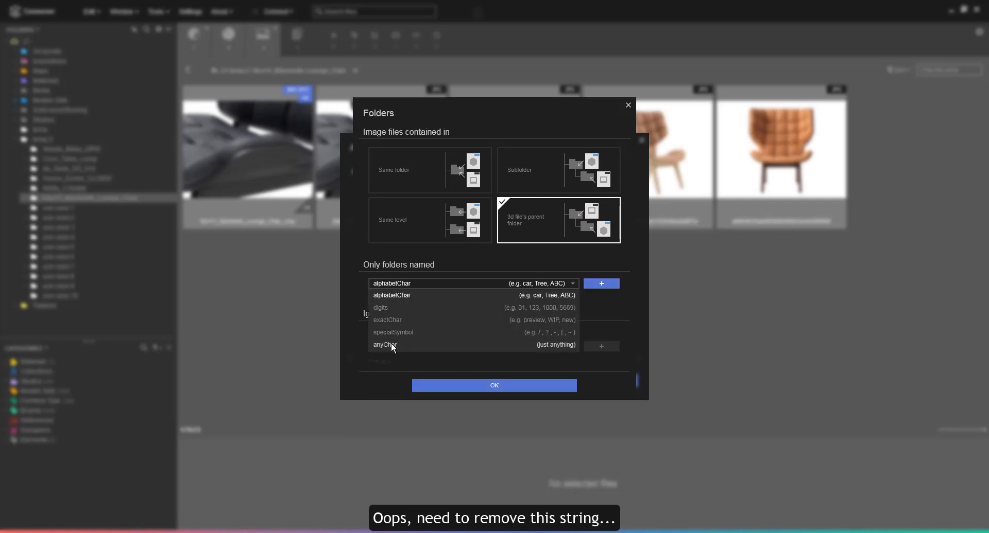
left_click(390, 320)
type("p")
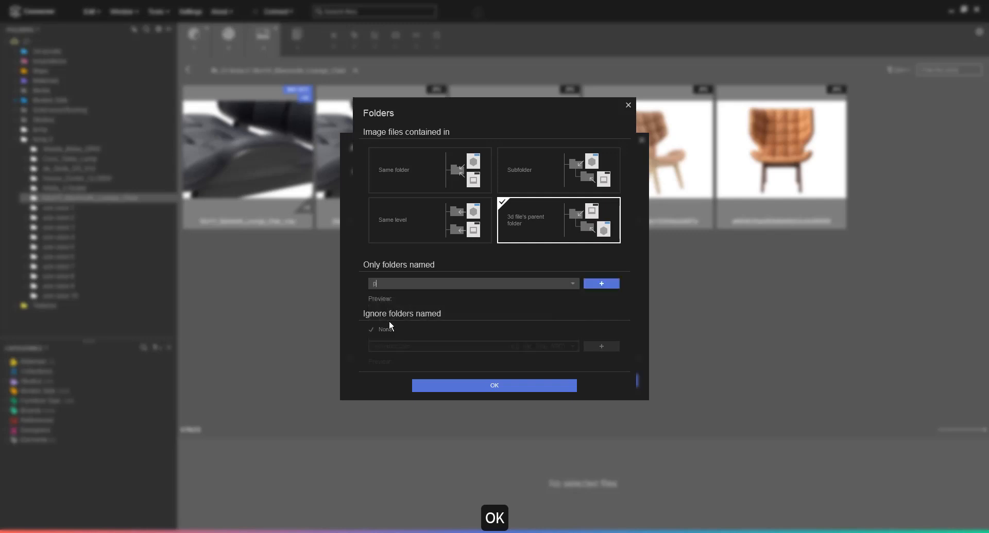
type("rev")
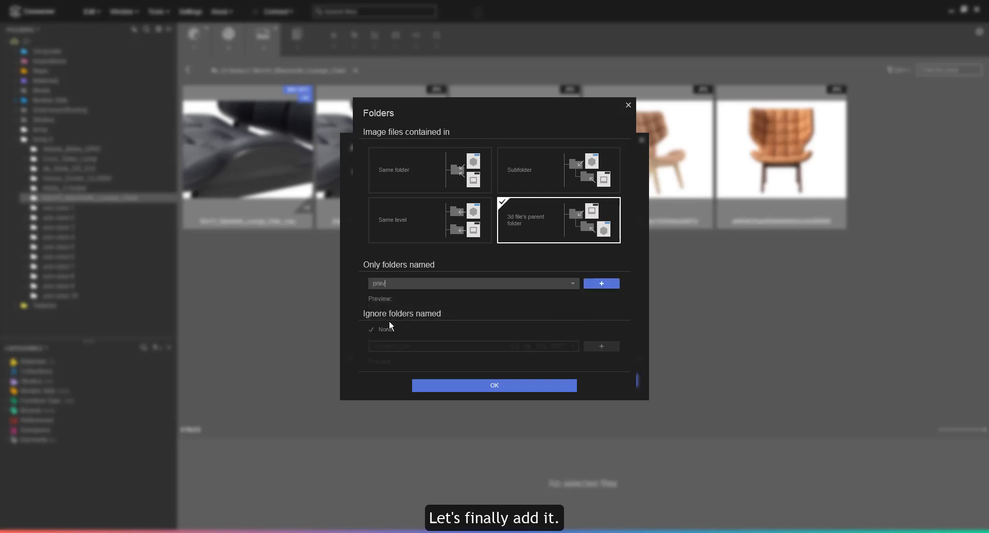
type("iew")
left_click(600, 284)
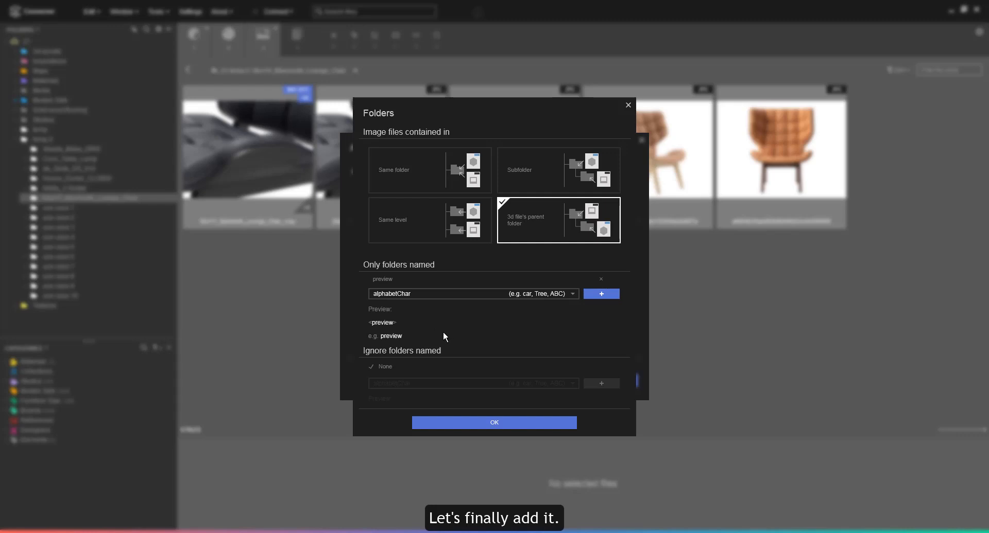
left_click(601, 279)
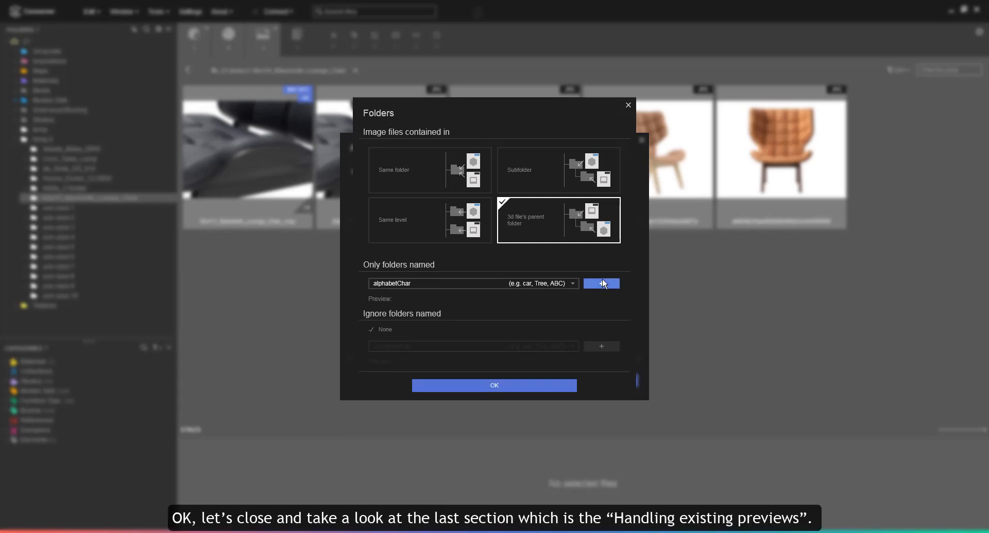
left_click(488, 384)
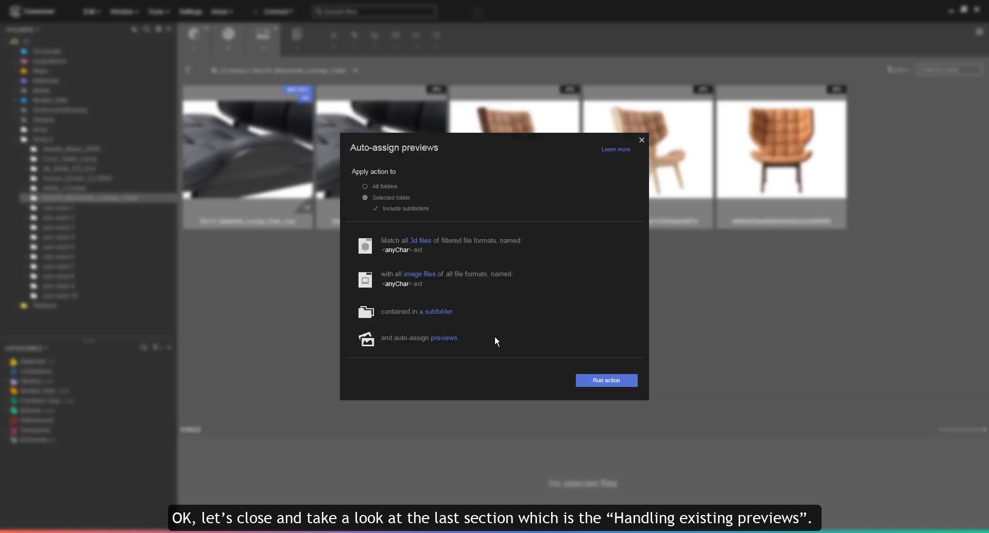
Try the existing-preview handling options, return to adding new previews to existing ones, accept and close the Auto-assign previews tool
left_click(444, 339)
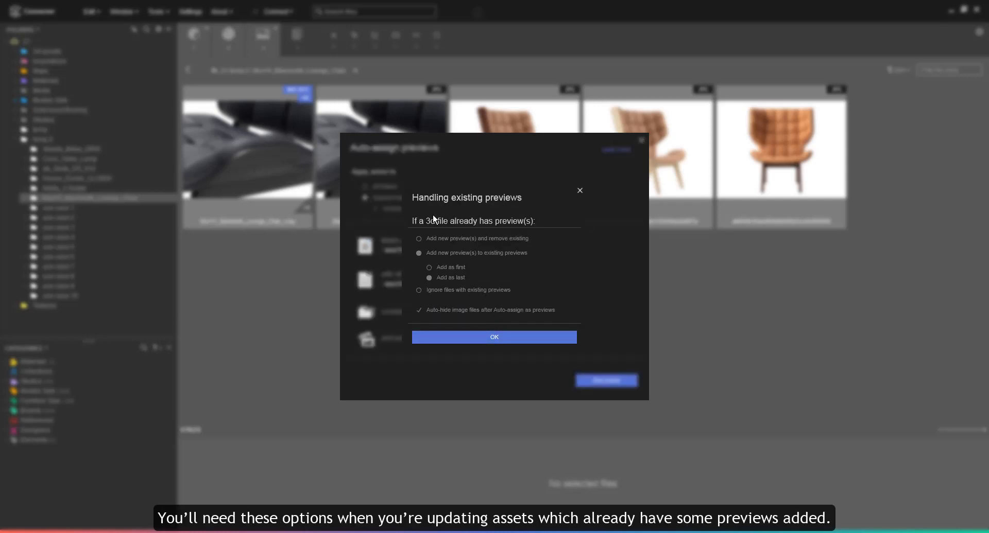
left_click(418, 238)
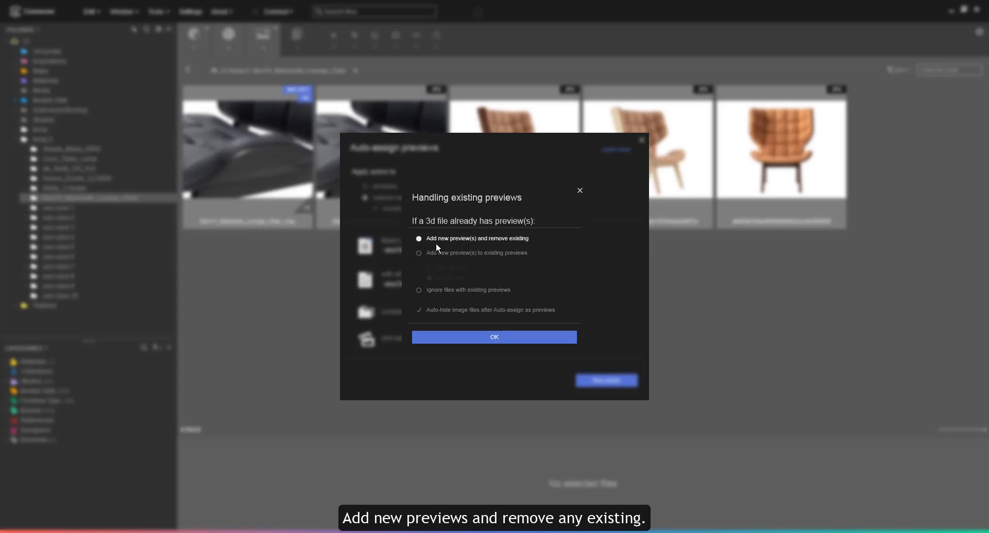
left_click(434, 252)
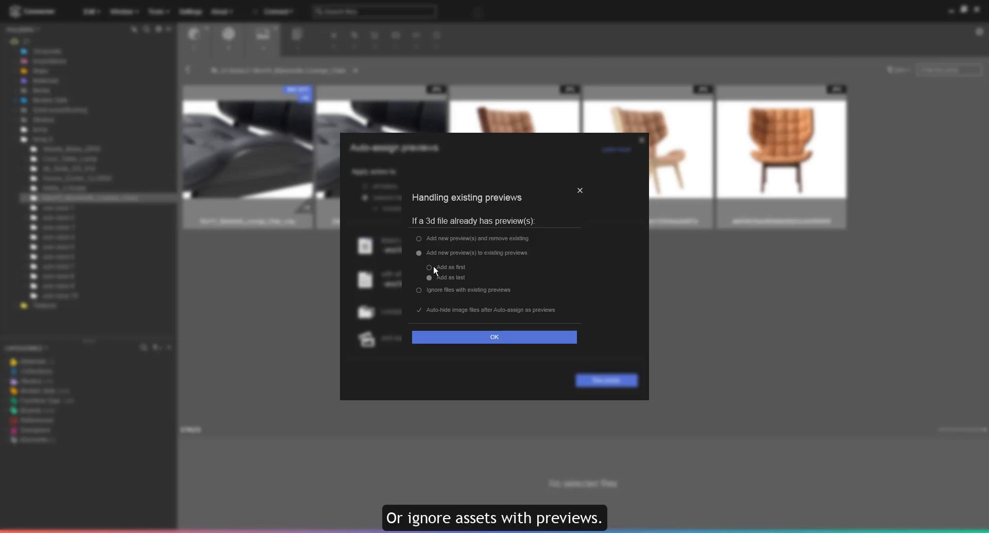
left_click(430, 290)
left_click(434, 251)
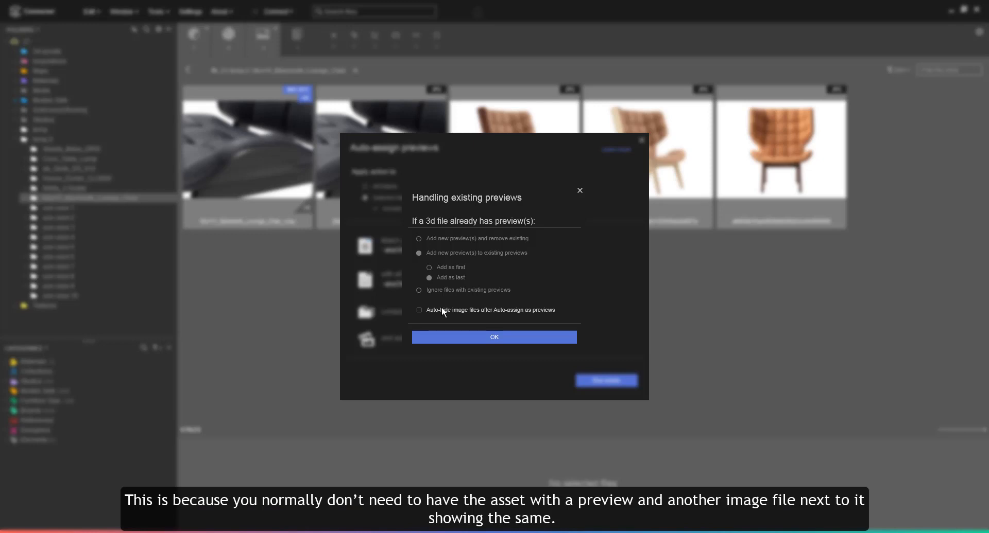
left_click(479, 338)
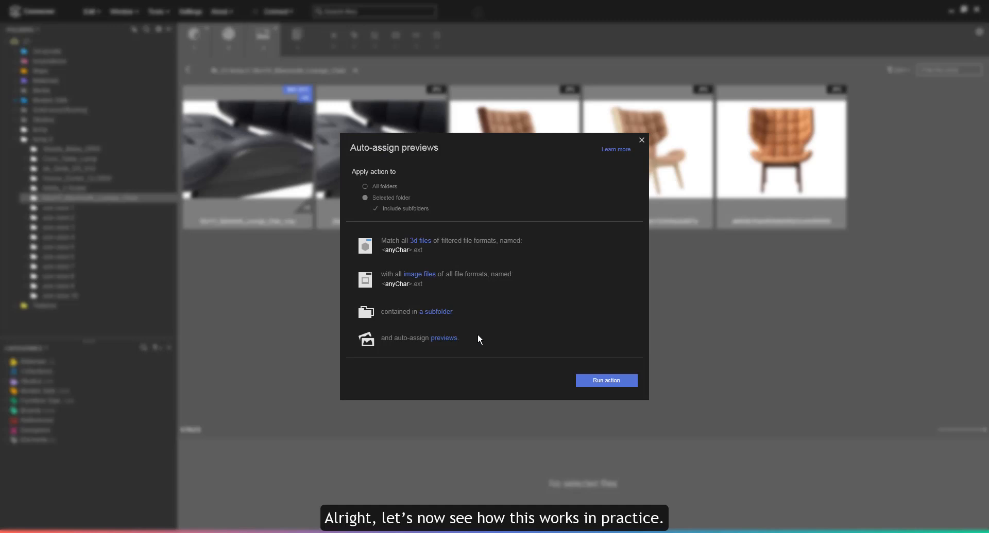
left_click(642, 140)
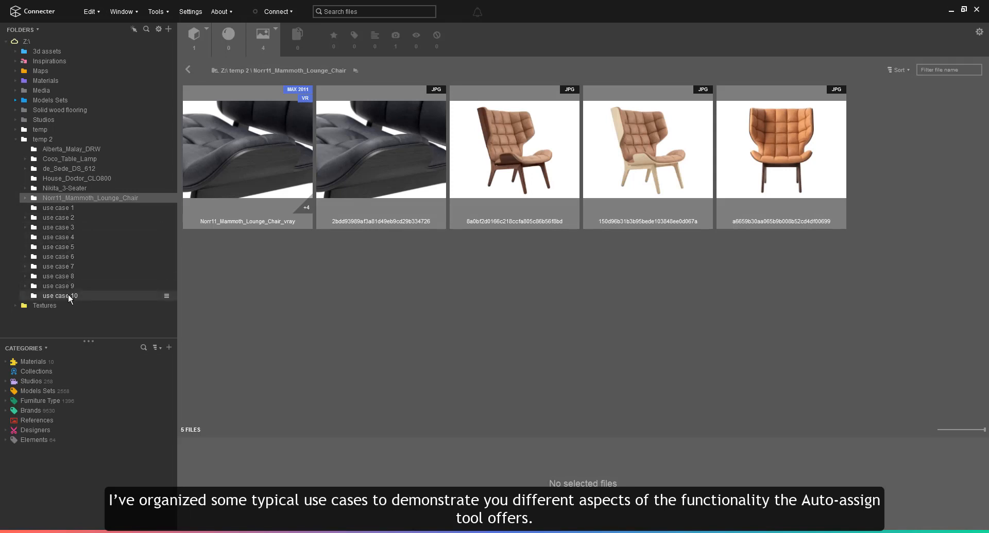
Look through the files in the use case folders inside temp 2, finishing on use case 7
left_click(62, 208)
left_click(65, 218)
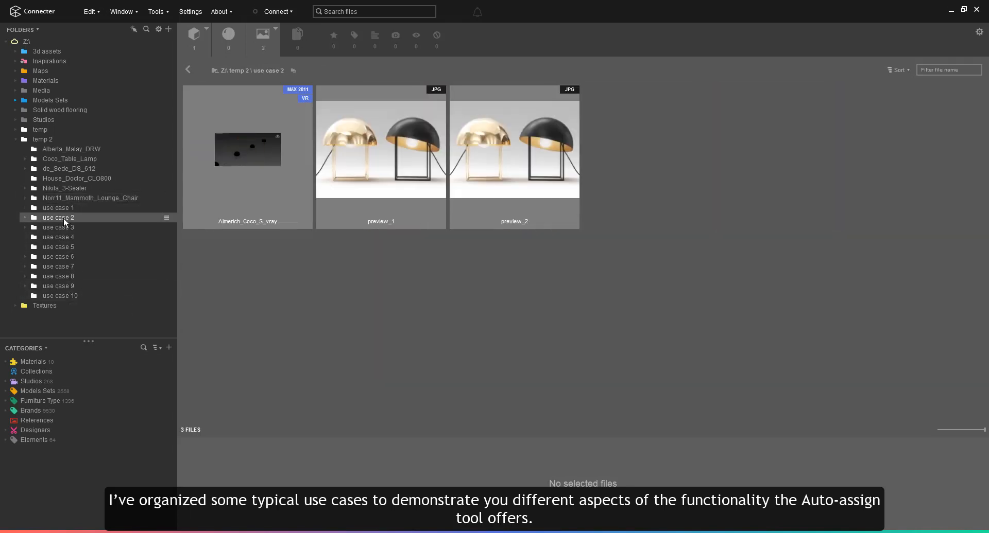
left_click(66, 237)
left_click(68, 247)
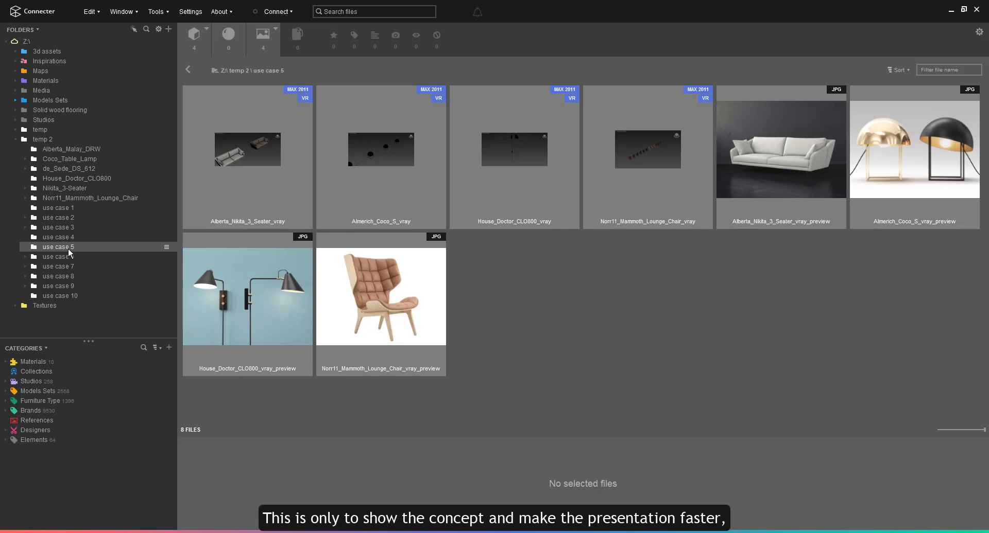
left_click(67, 256)
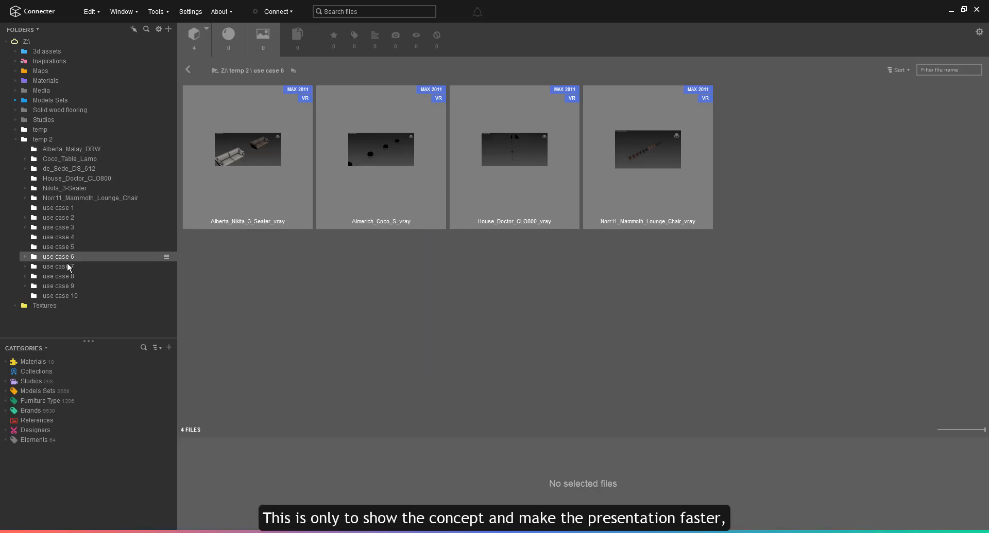
left_click(68, 268)
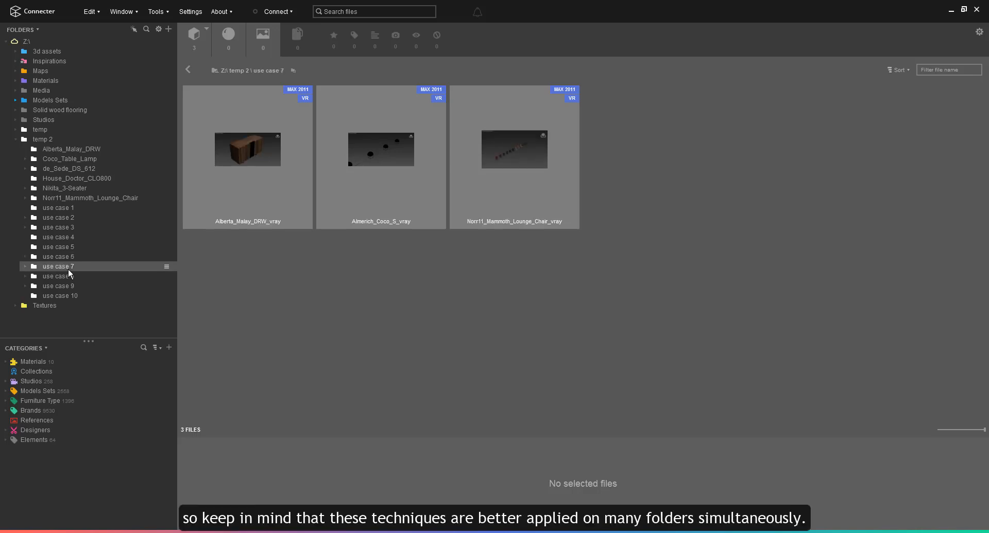
left_click(69, 277)
left_click(66, 286)
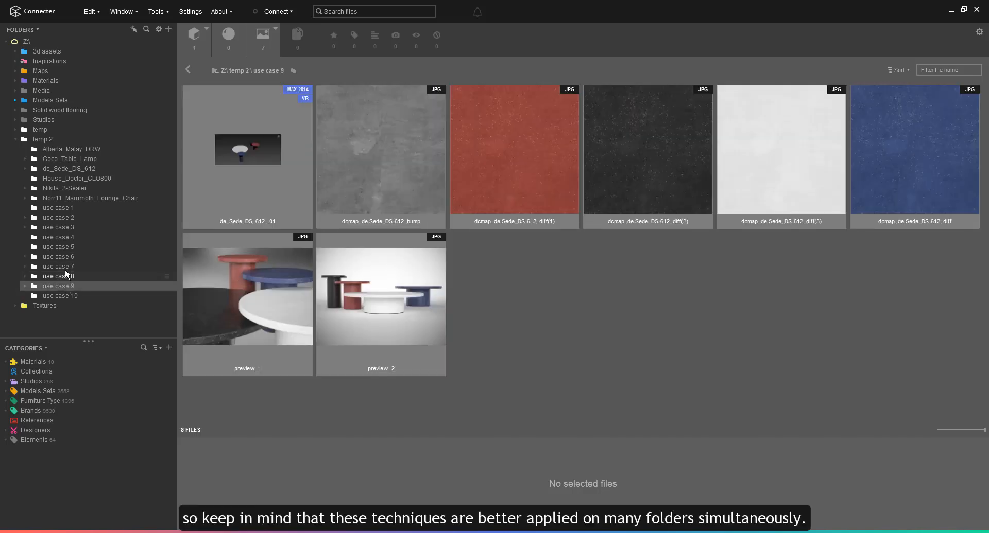
left_click(64, 267)
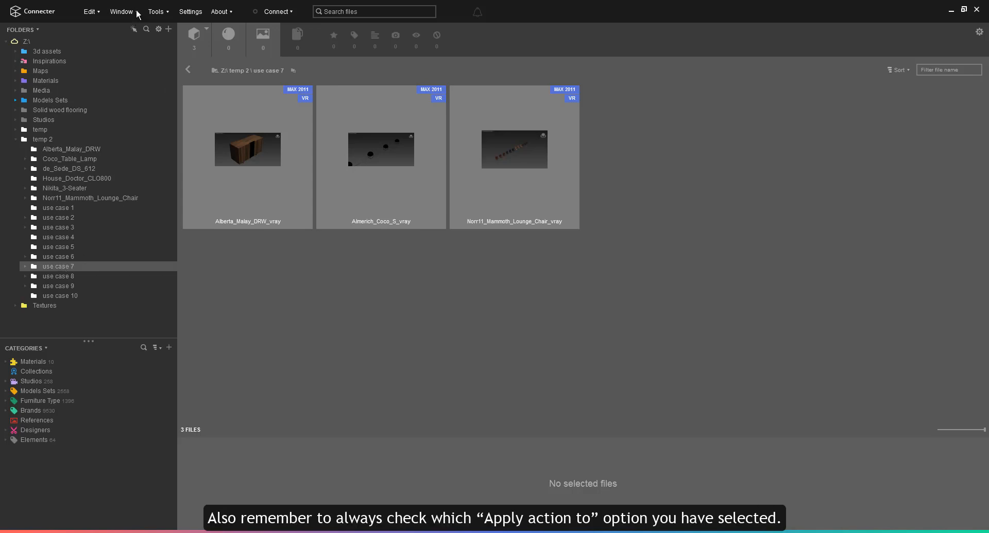
Reopen Auto-assign previews, try All folders as the scope, return to Selected folder with subfolders included, and close the tool
left_click(157, 12)
left_click(164, 31)
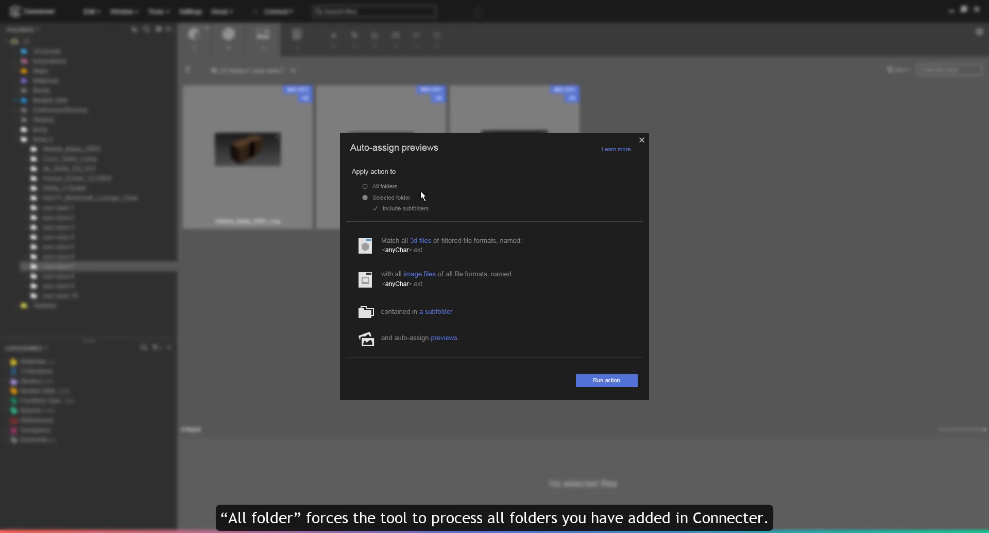
left_click(380, 188)
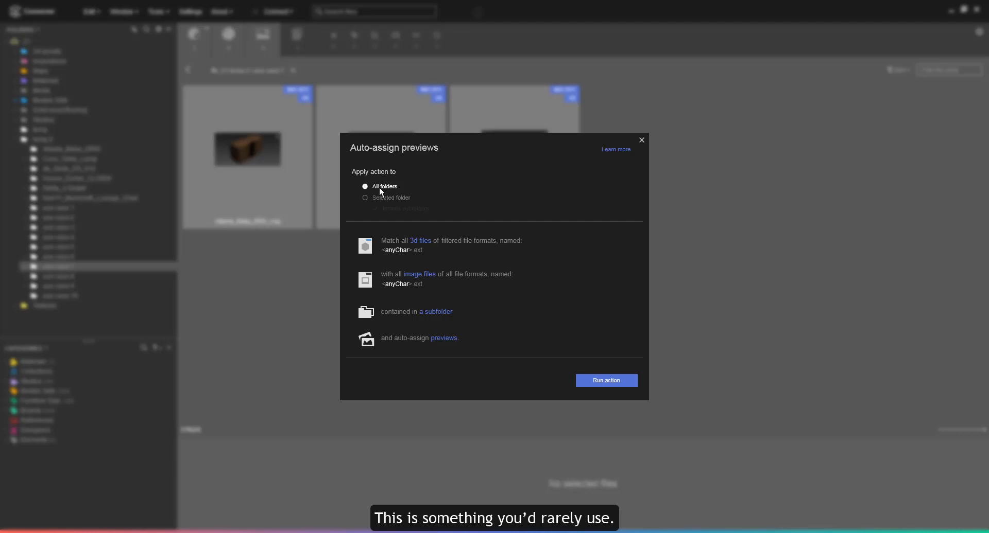
left_click(375, 196)
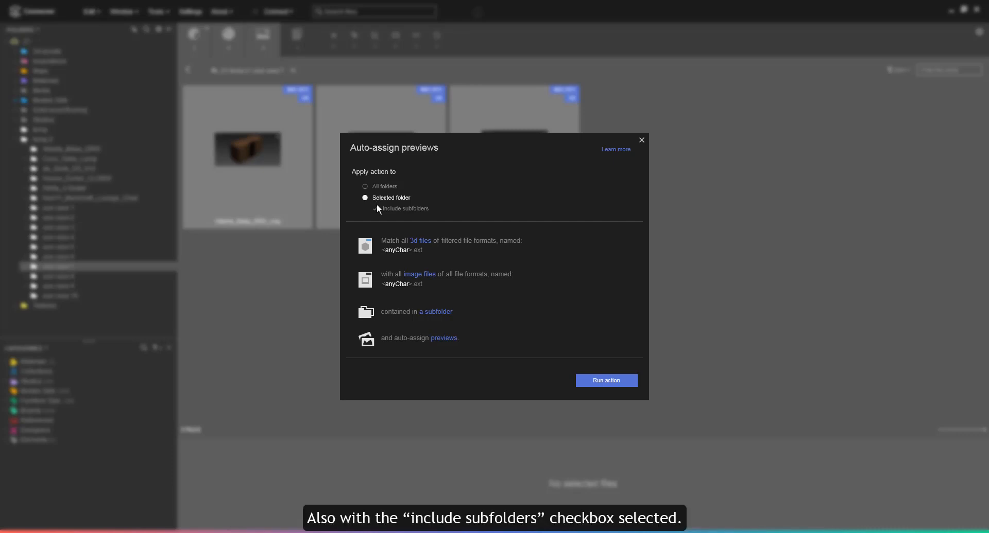
left_click(376, 208)
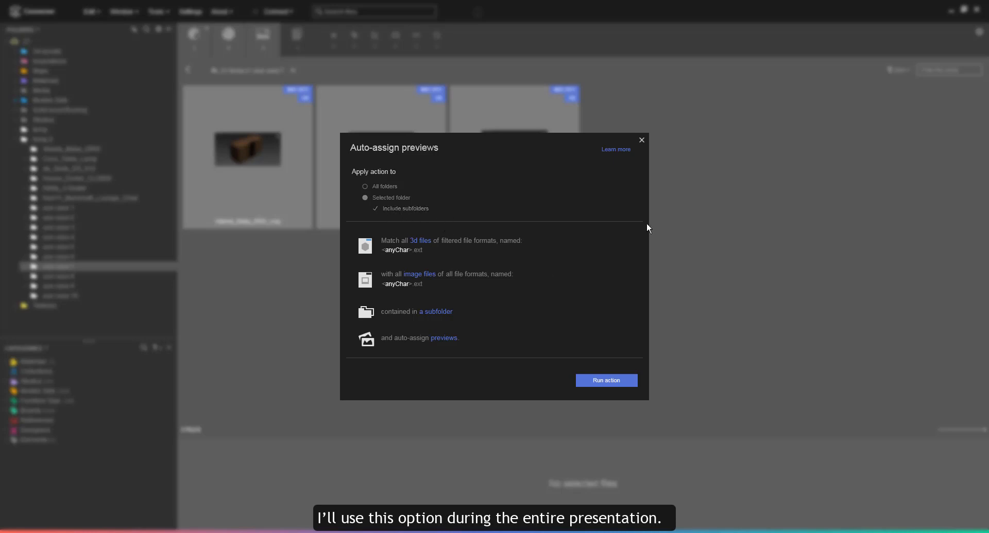
left_click(642, 140)
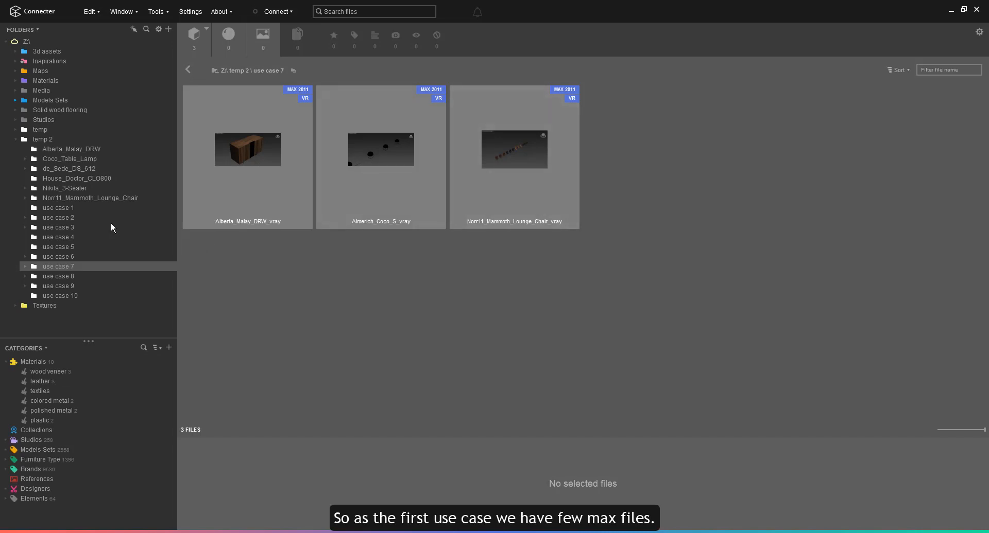
Examine the max files, wood textures and matching preview images in the use case 1 folder
left_click(69, 207)
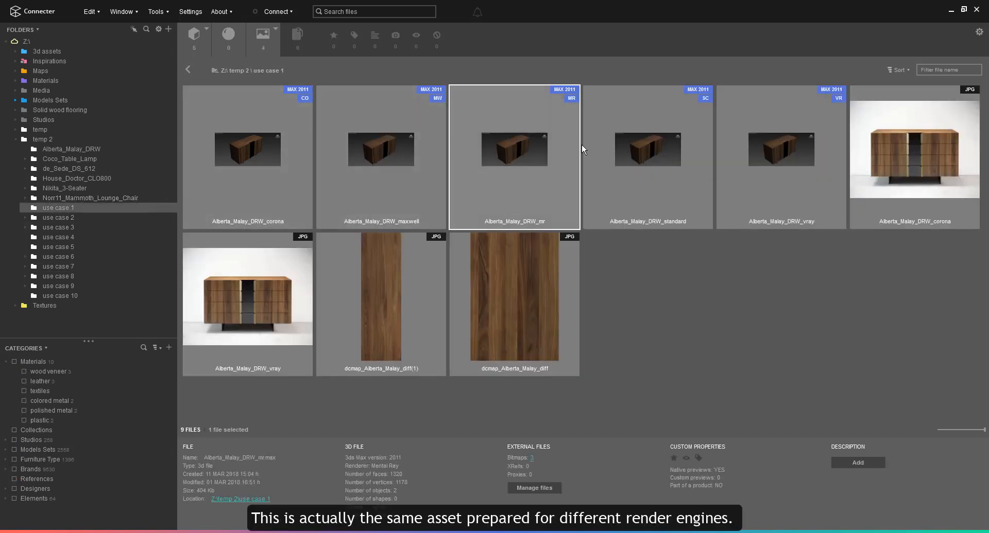
left_click(636, 143)
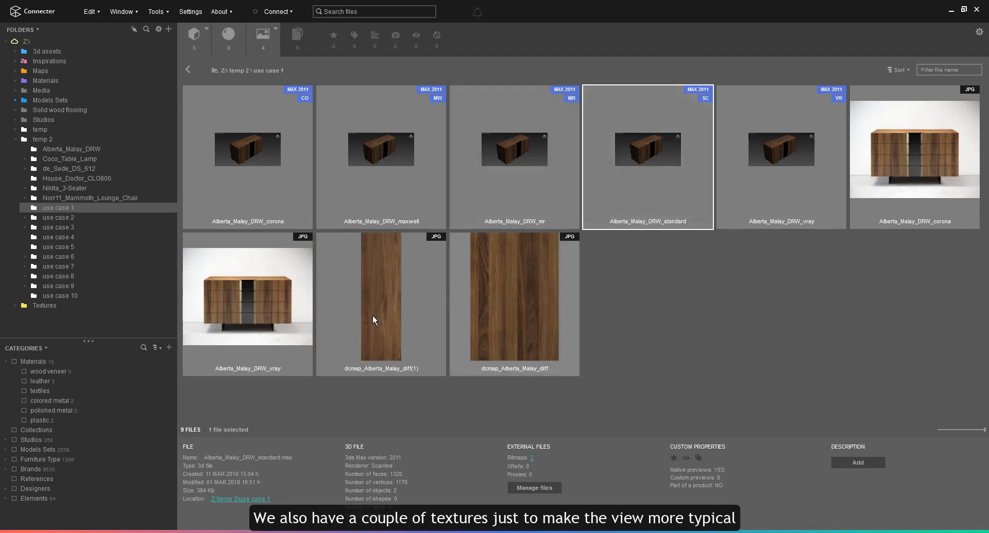
left_click(479, 313)
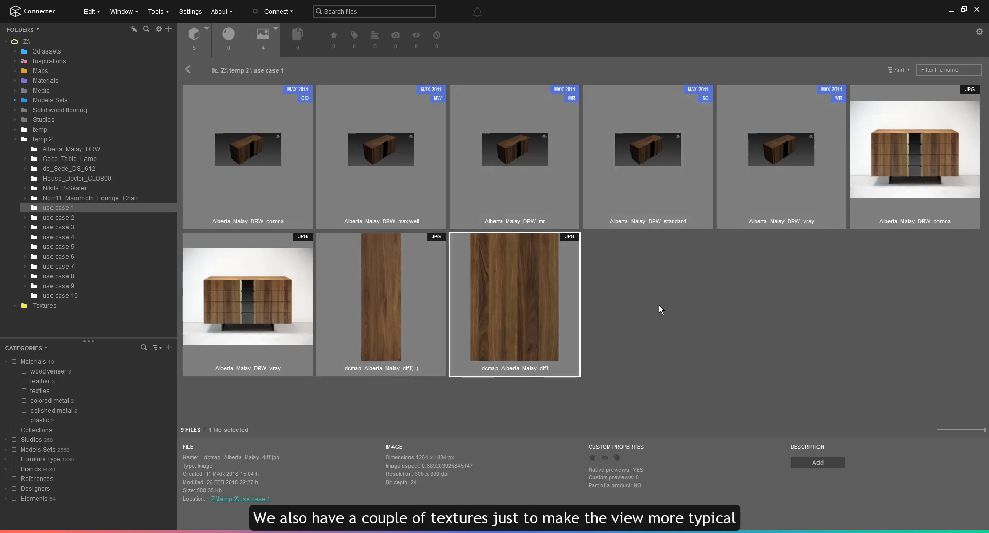
left_click(681, 308)
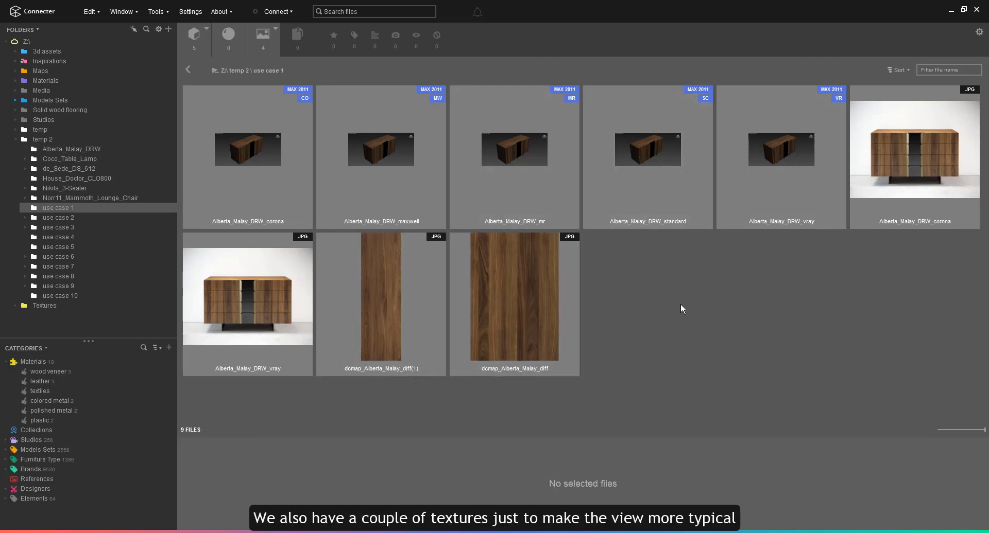
double_click(967, 157)
key("Right")
key("Escape")
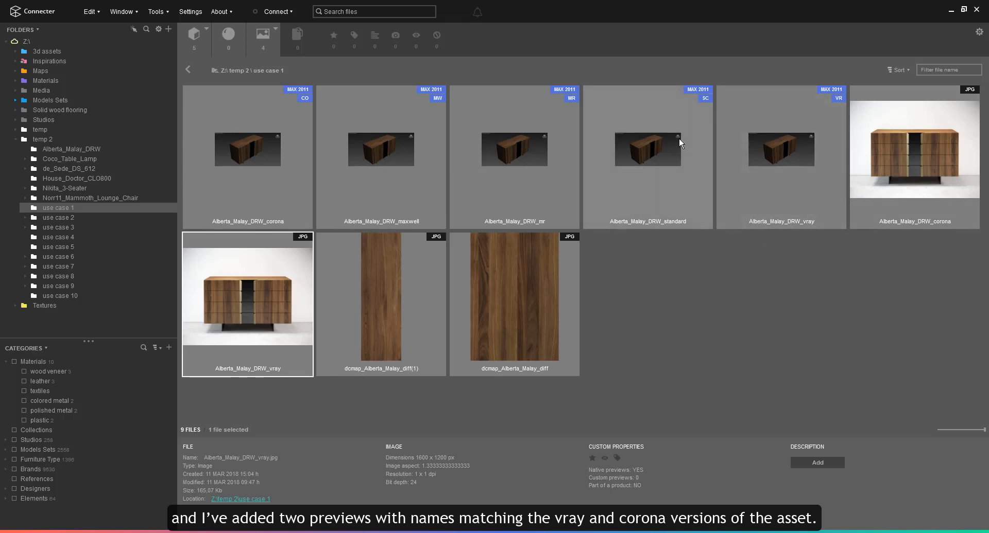
left_click(749, 137)
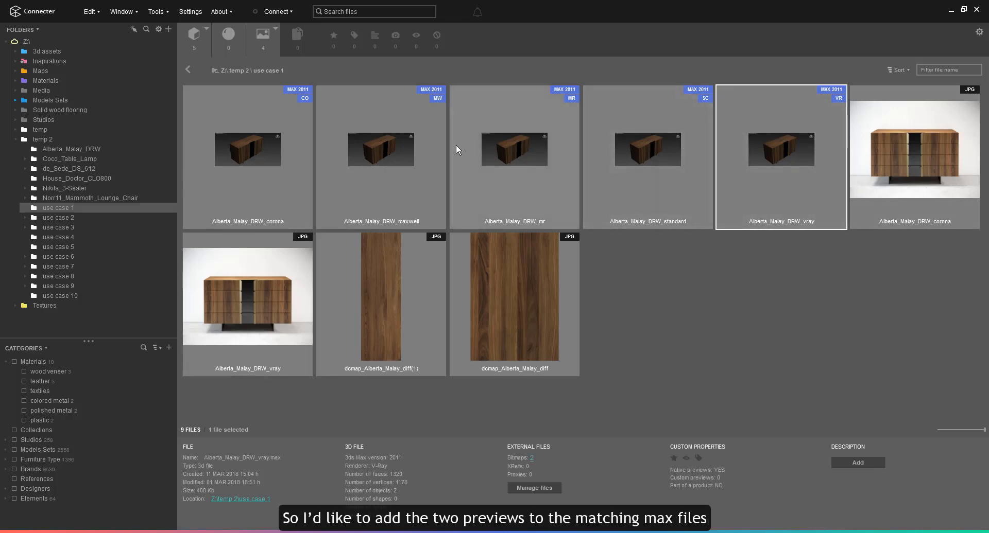
left_click(279, 163)
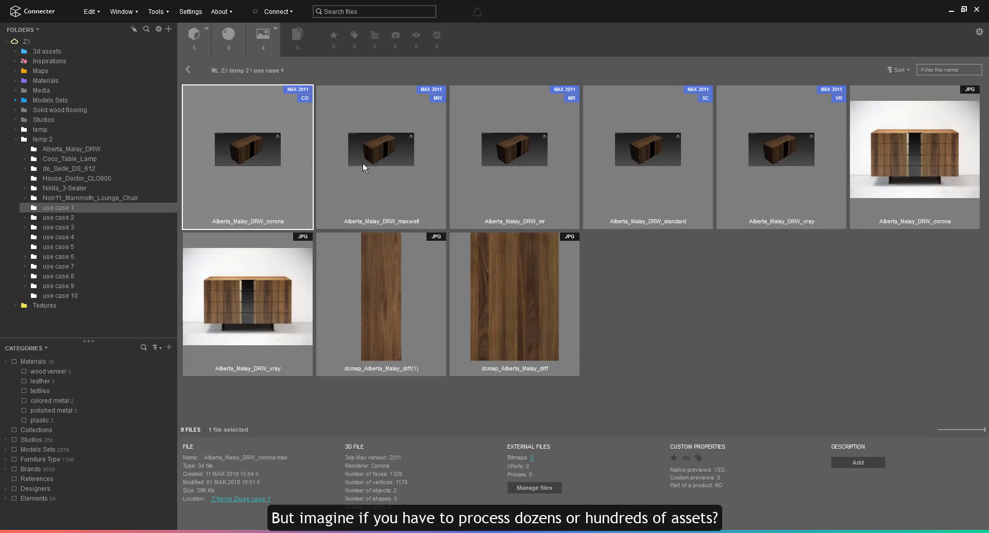
left_click(717, 263)
Reopen Auto-assign previews for use case 1 and accept the 3d files rule with anyChar as the name
left_click(163, 11)
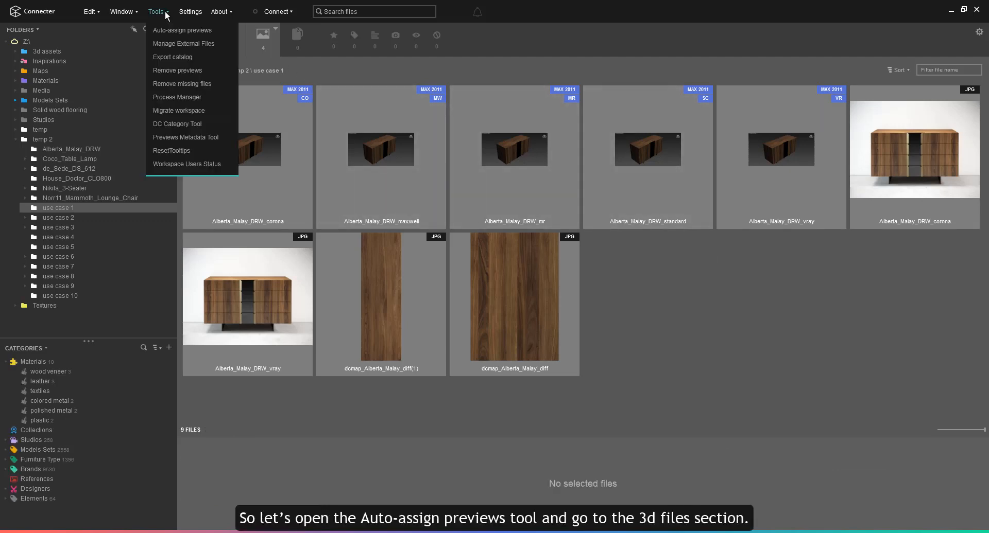
left_click(172, 29)
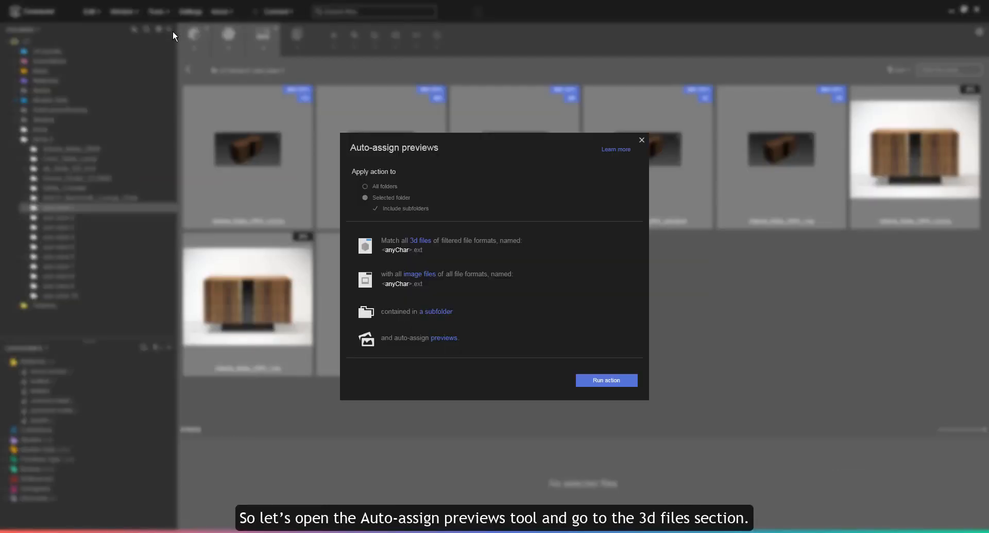
left_click(419, 242)
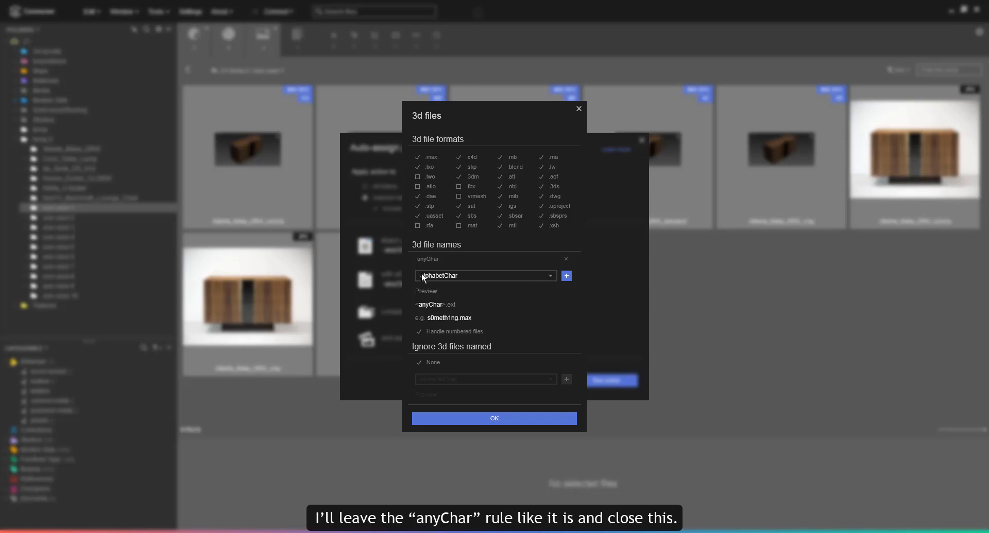
left_click(485, 415)
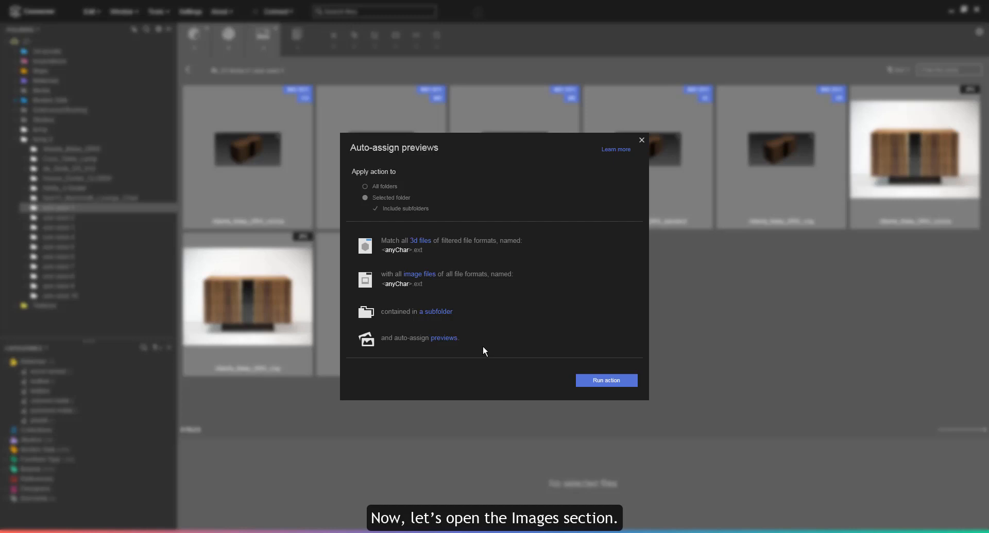
Replace the anyChar string in the image file names rule with "3d file's name" and accept the image settings
left_click(428, 276)
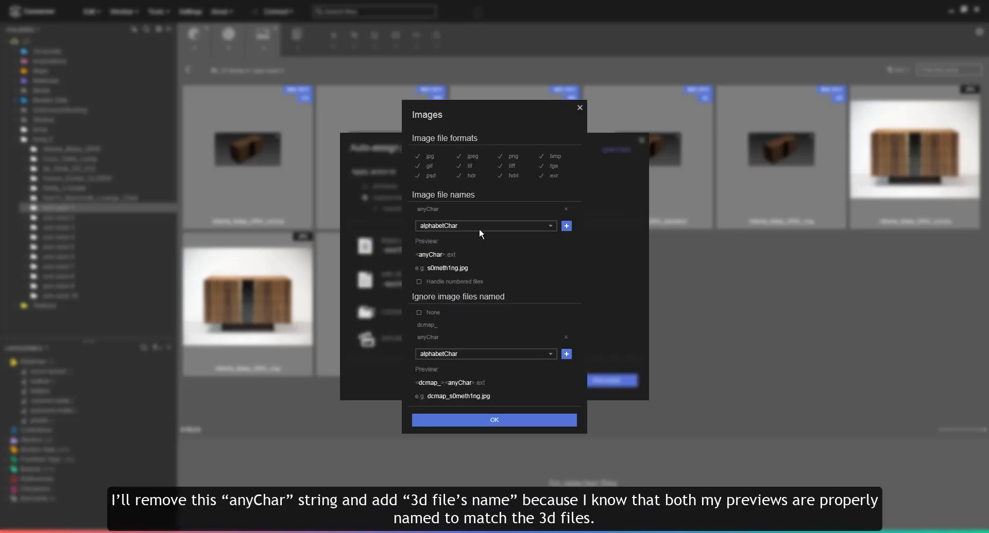
left_click(566, 209)
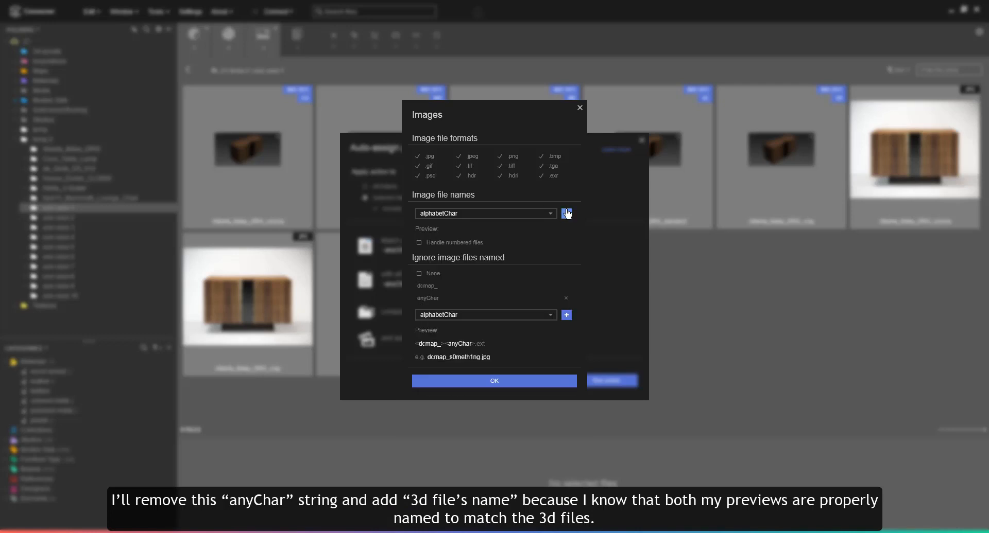
left_click(525, 213)
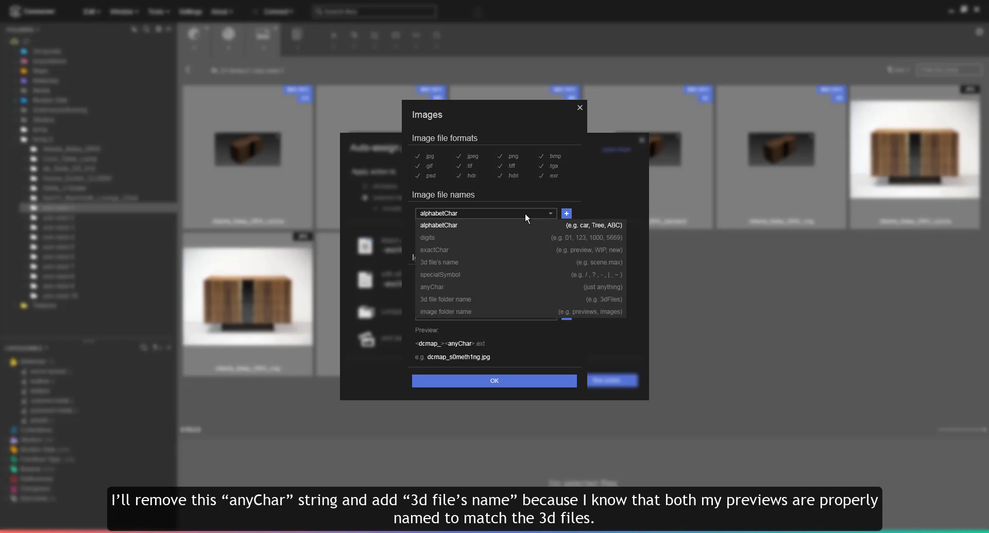
left_click(444, 262)
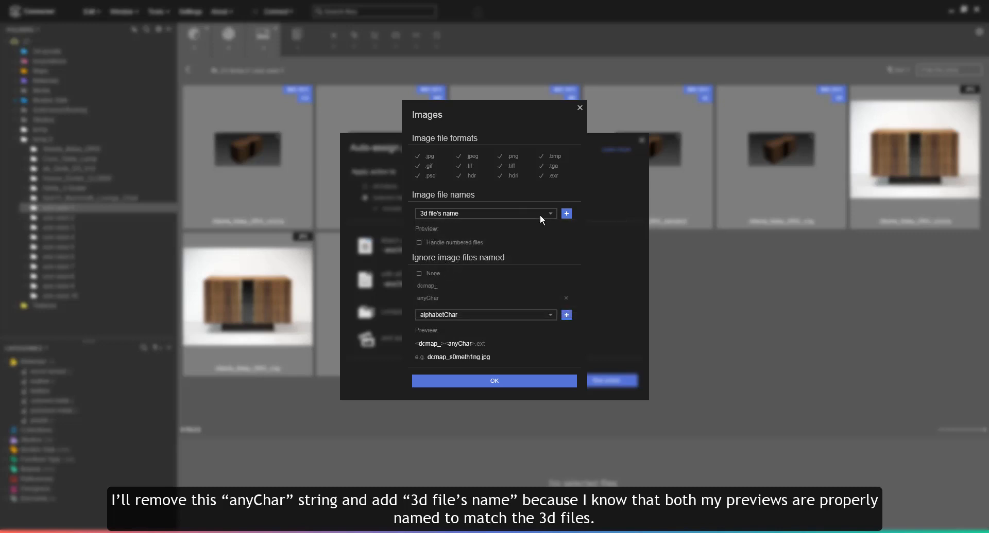
left_click(565, 214)
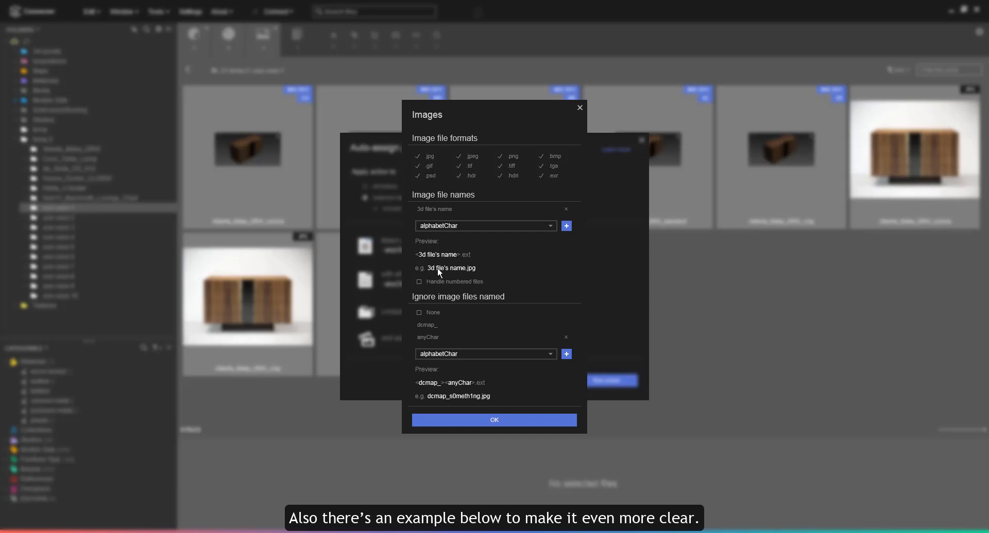
left_click(496, 420)
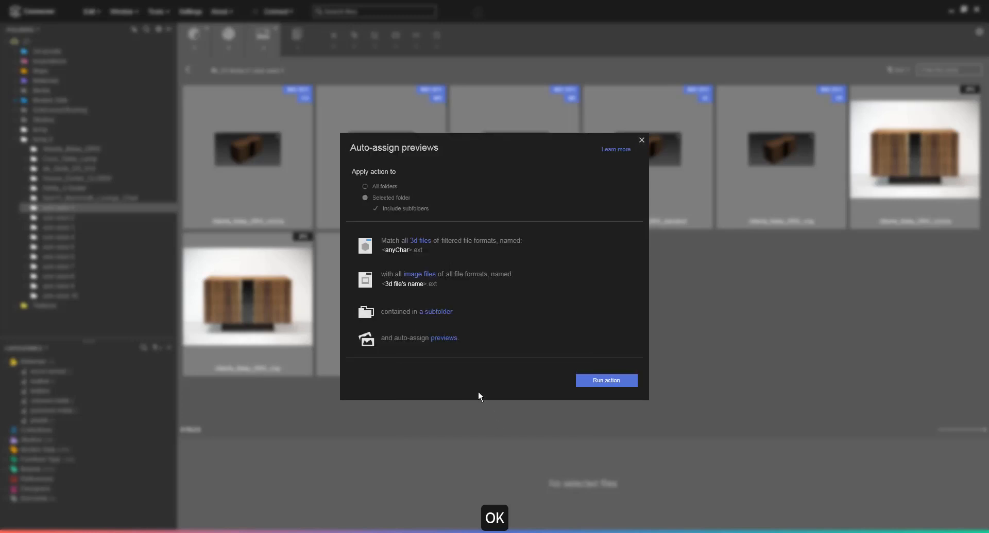
Set the image files' location to Same folder, then run the auto-assign action on use case 1 and close the tool
left_click(440, 311)
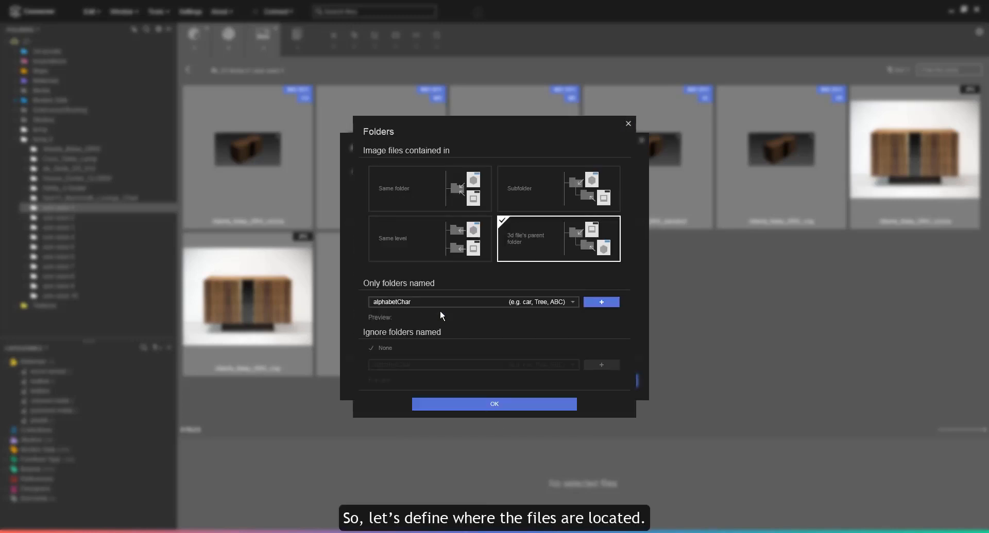
left_click(444, 187)
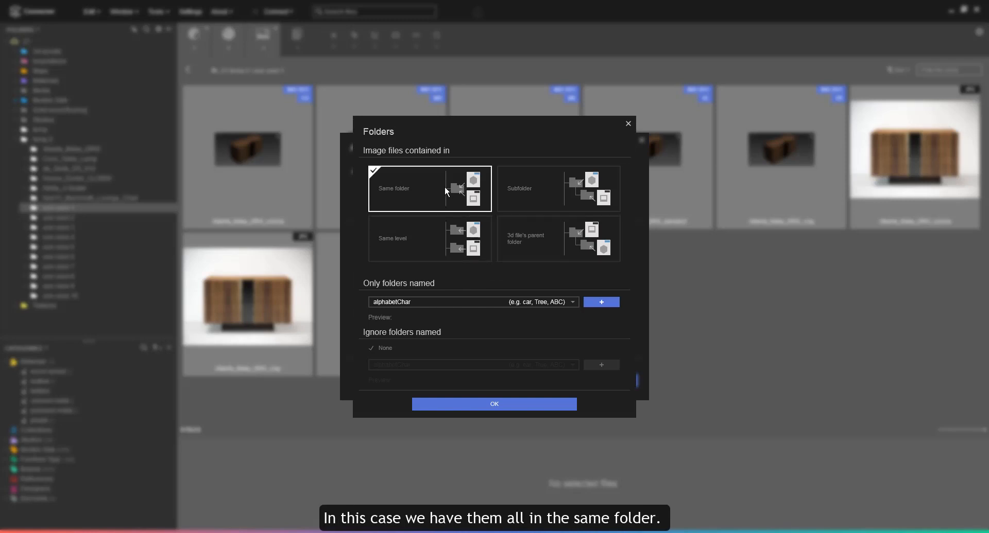
left_click(485, 403)
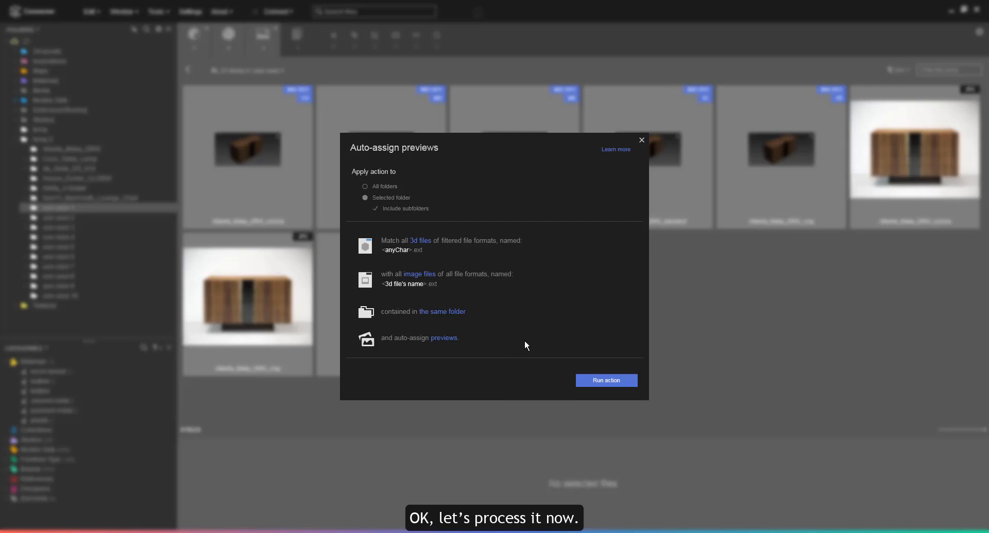
left_click(601, 382)
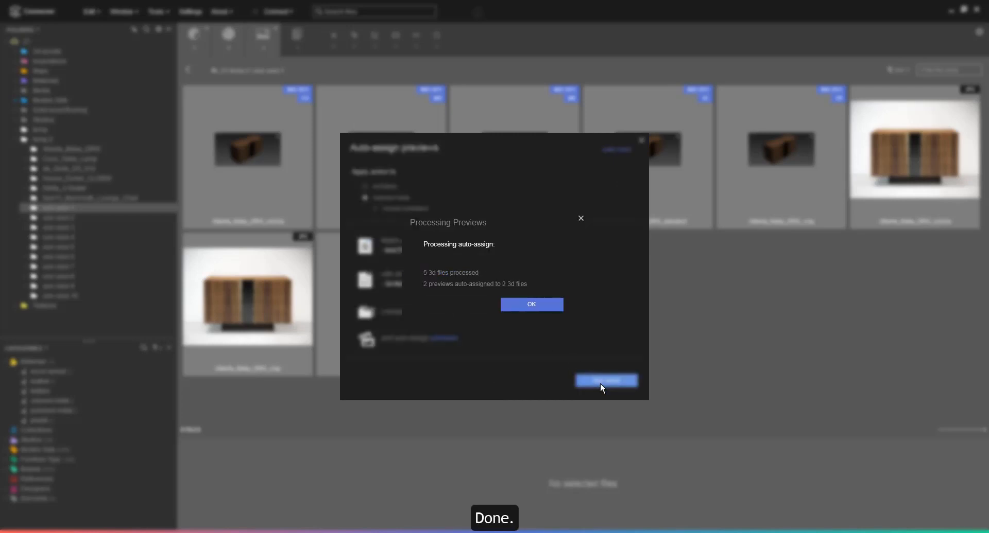
left_click(533, 304)
left_click(642, 141)
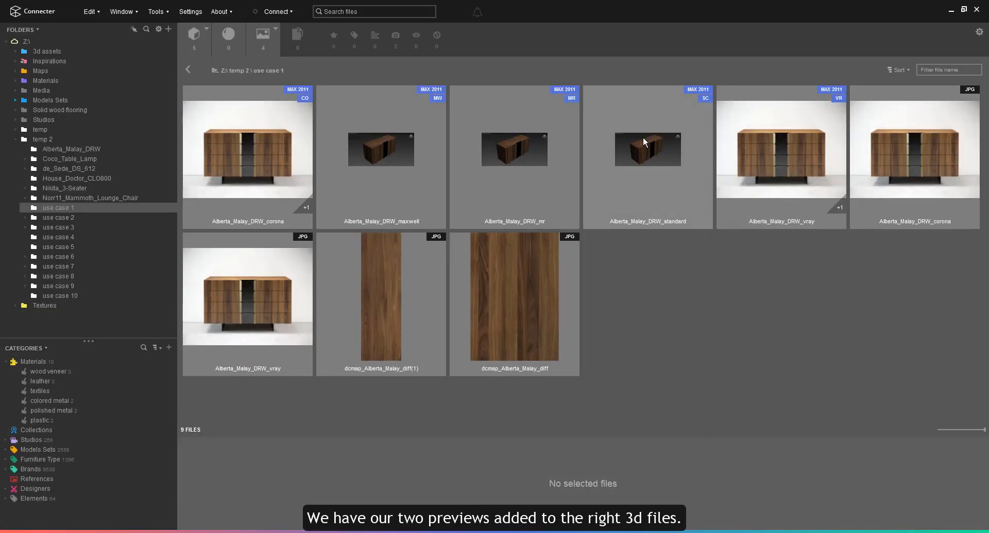
Inspect the assigned previews of the vray and corona max files in the gallery lightbox
double_click(764, 150)
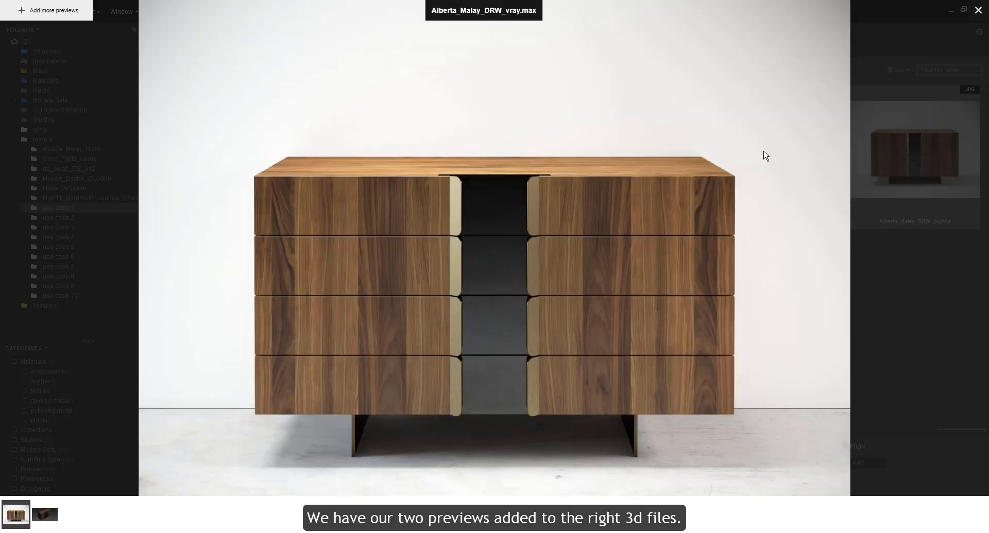
key("Escape")
double_click(264, 162)
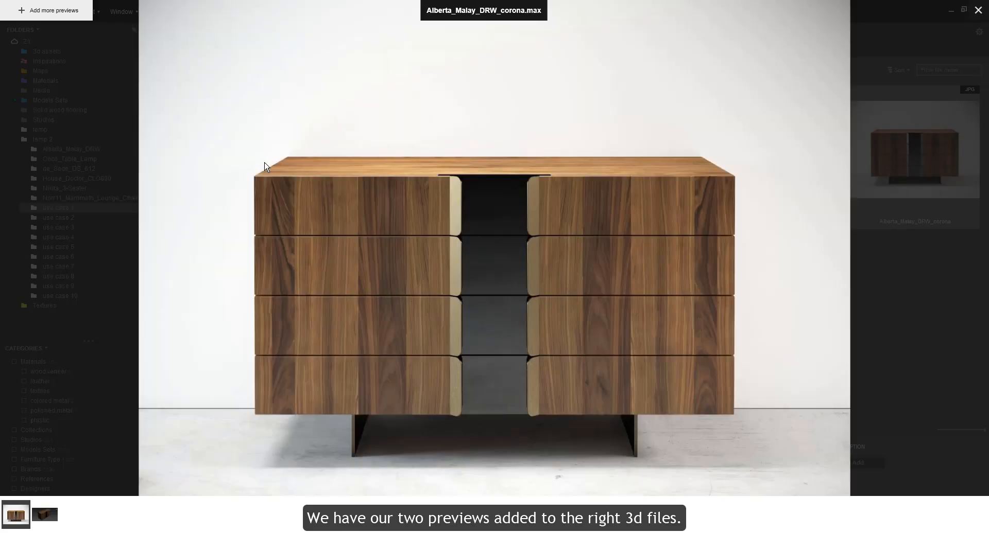
key("Escape")
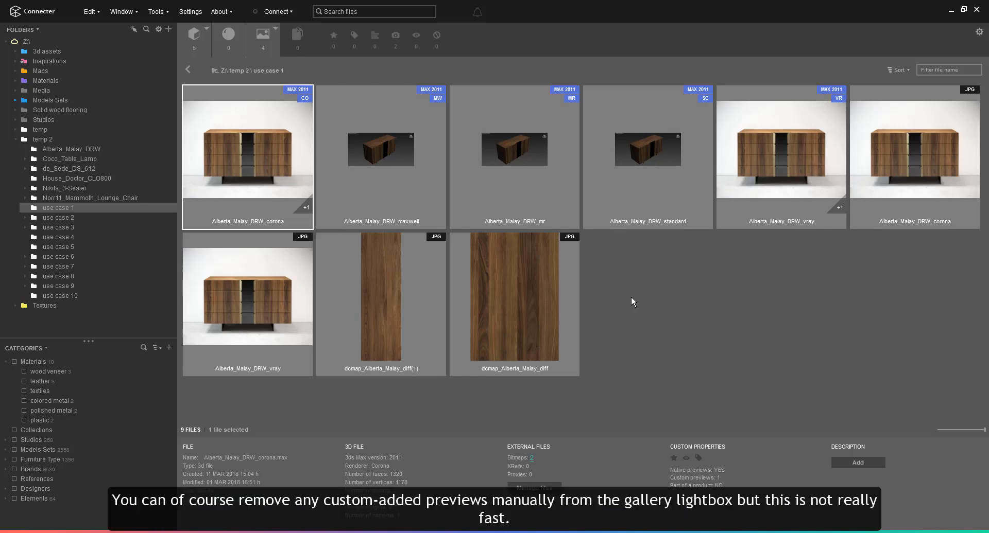
double_click(208, 151)
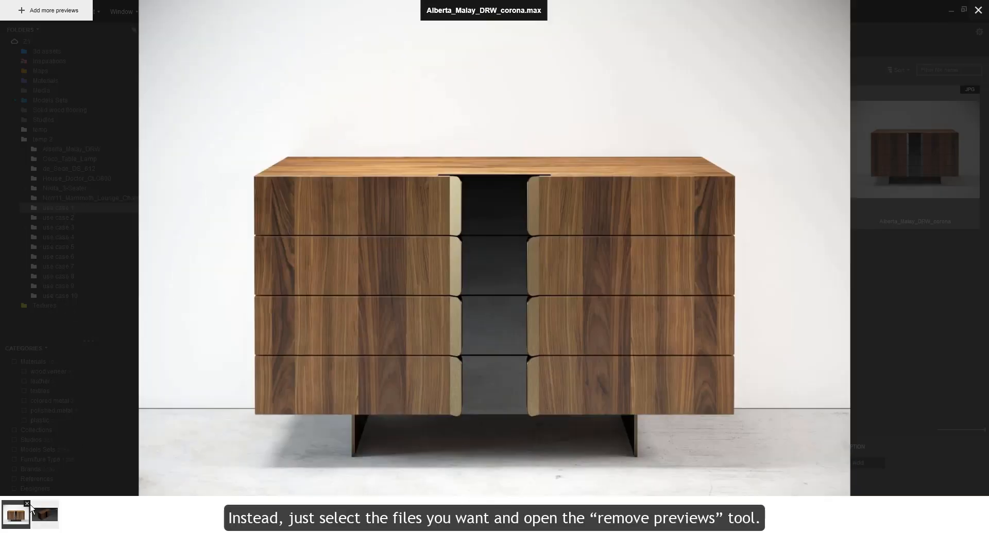
key("Escape")
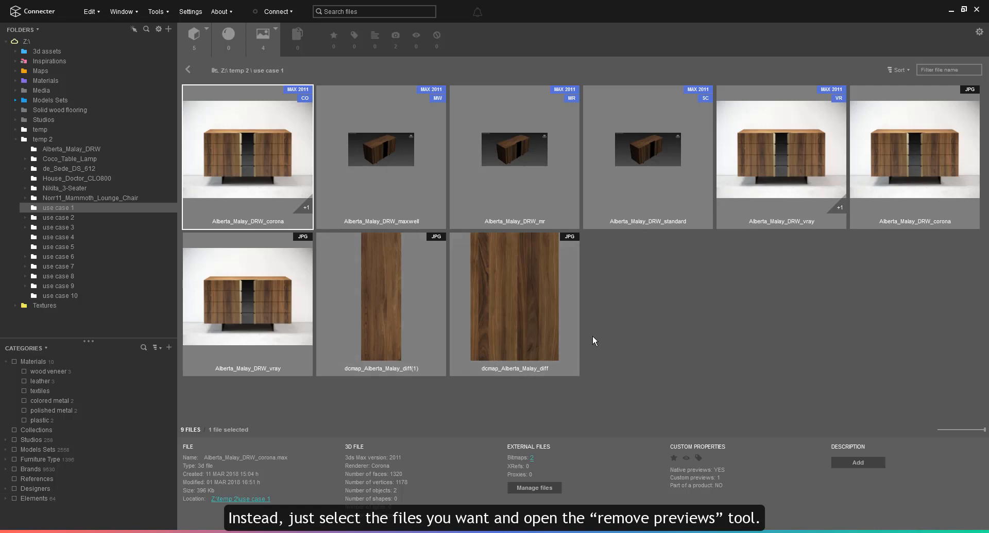
Remove the custom previews from the Alberta_Malay_DRW corona and vray max files together using Remove previews
left_click(749, 173, "ctrl")
left_click(156, 12)
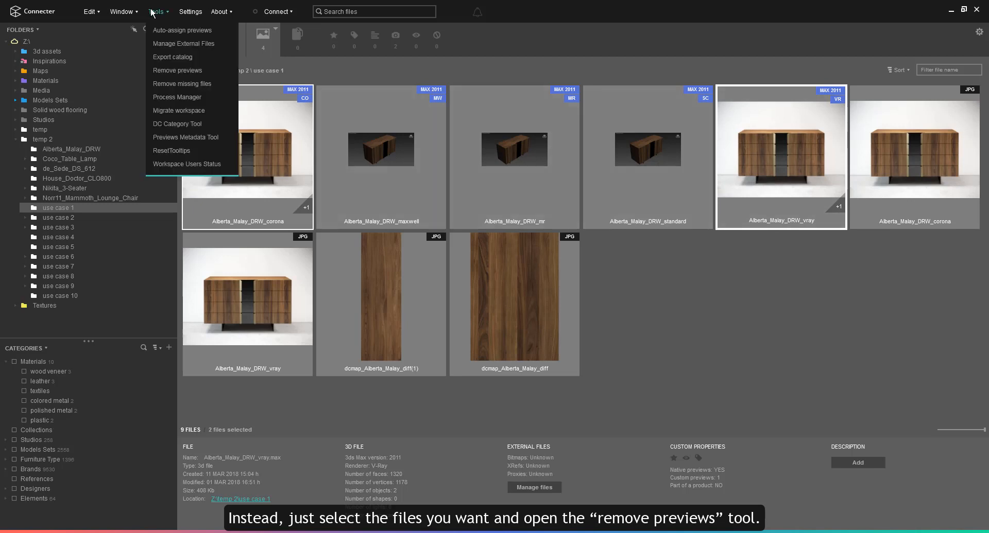
left_click(169, 70)
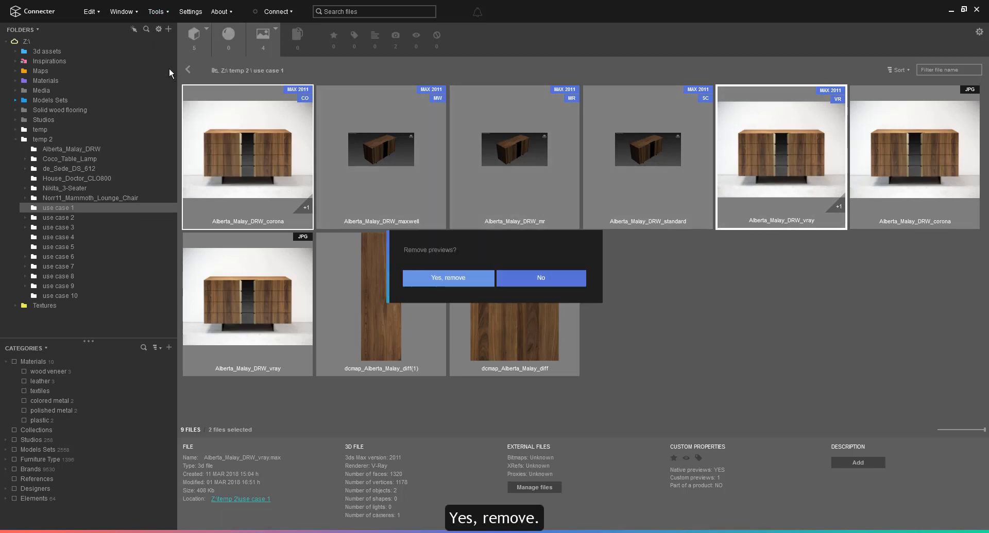
left_click(440, 281)
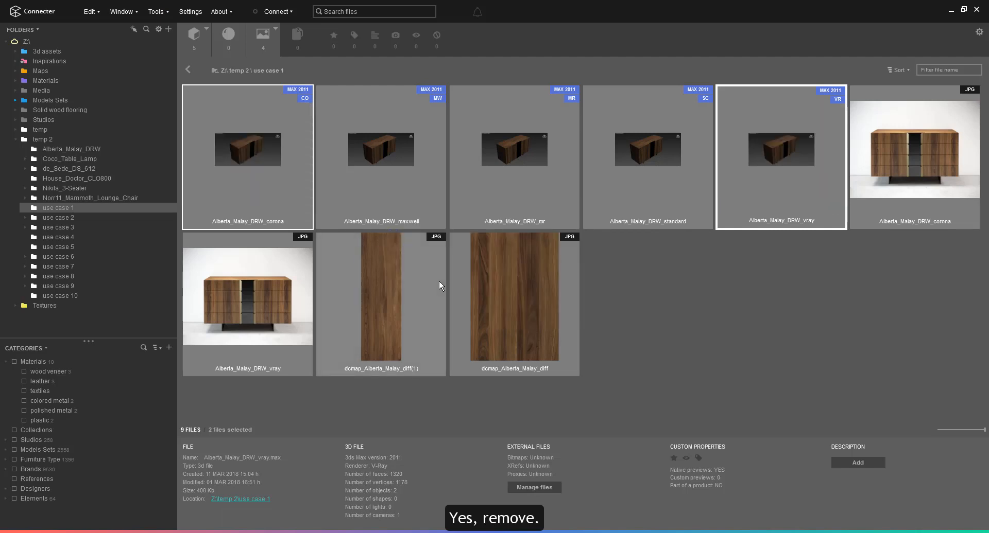
Look through use case 2, examining its single max file and the preview_1 and preview_2 images
left_click(66, 217)
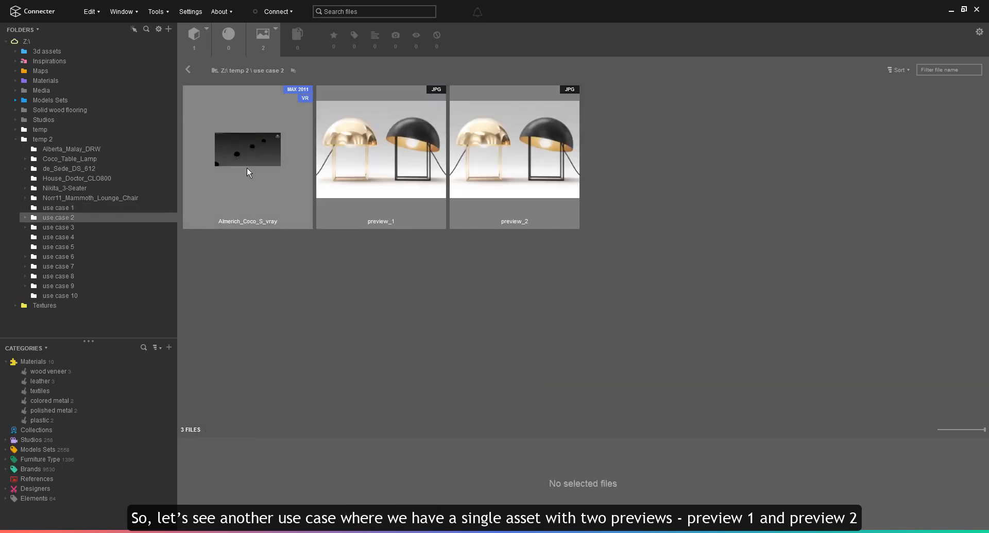
left_click(368, 168)
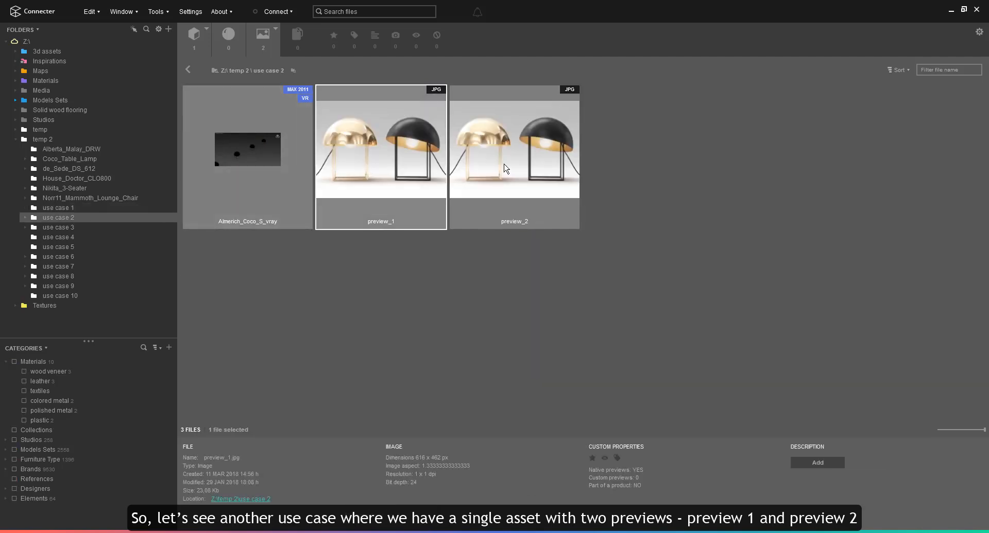
left_click(505, 168)
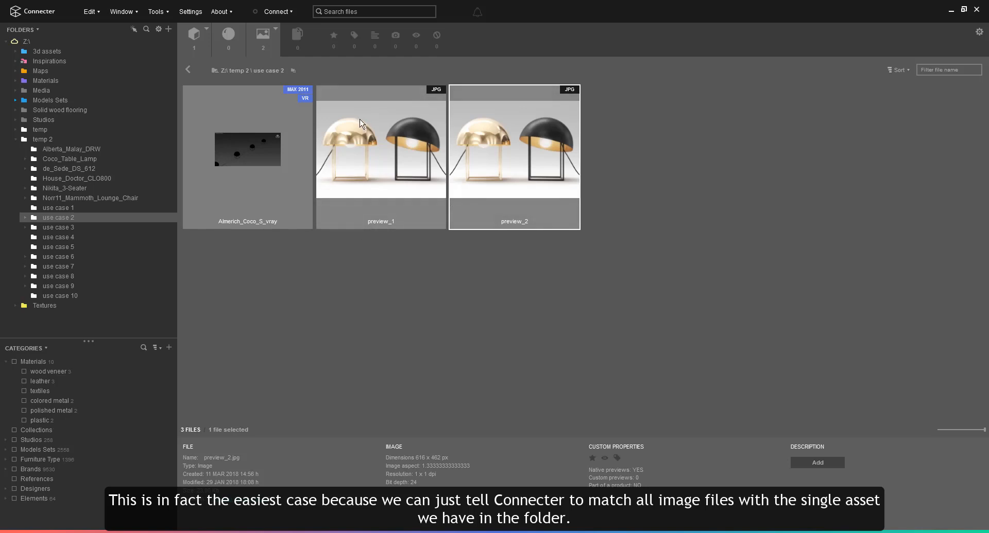
Start Auto-assign previews for use case 2 and accept anyChar as the 3d file name rule
left_click(159, 11)
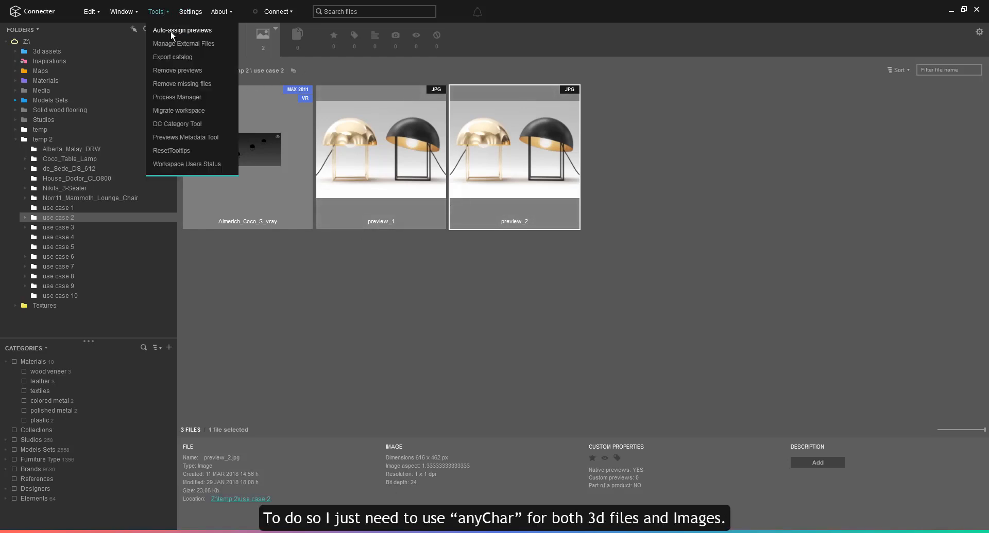
left_click(170, 30)
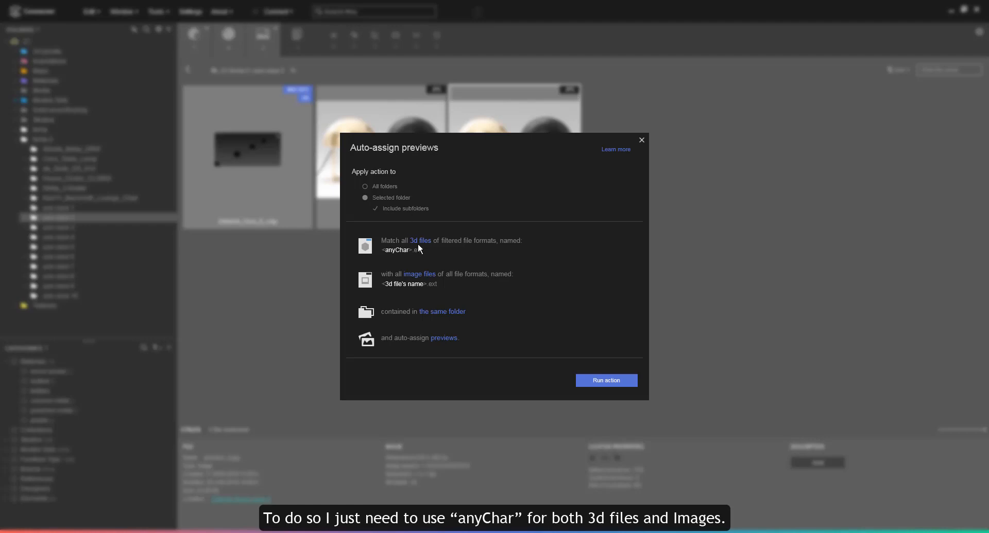
left_click(418, 243)
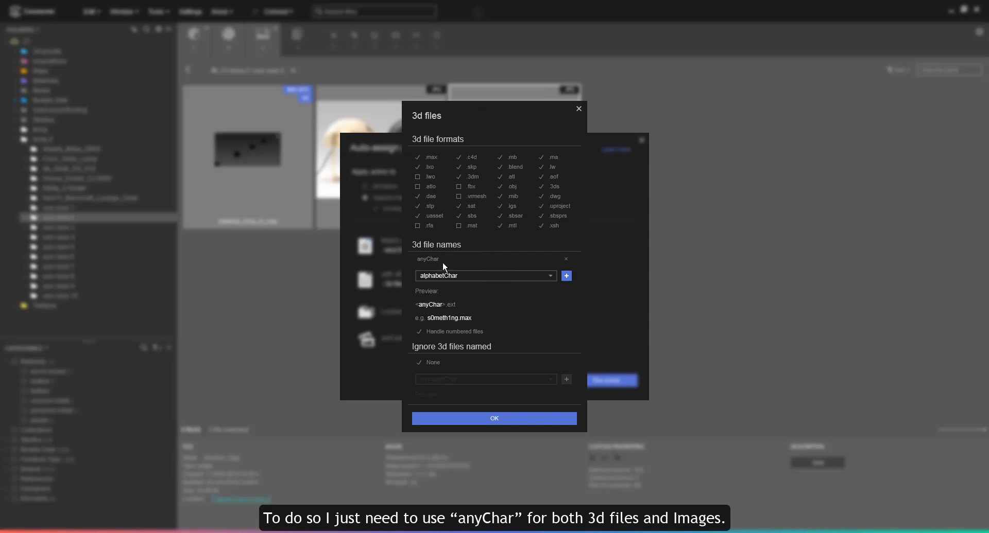
left_click(476, 417)
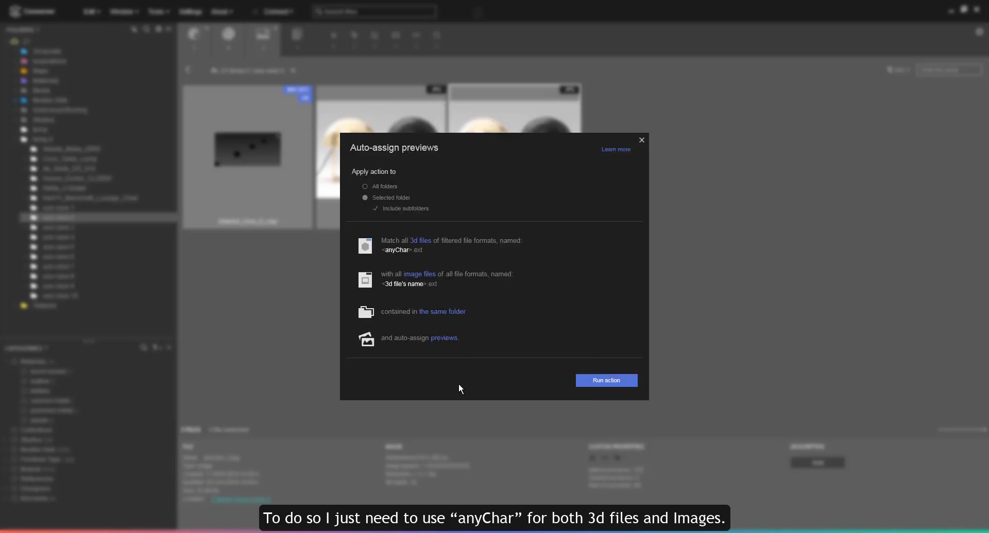
Replace the 3d file's name rule for the image file names with anyChar and accept the image settings
left_click(420, 274)
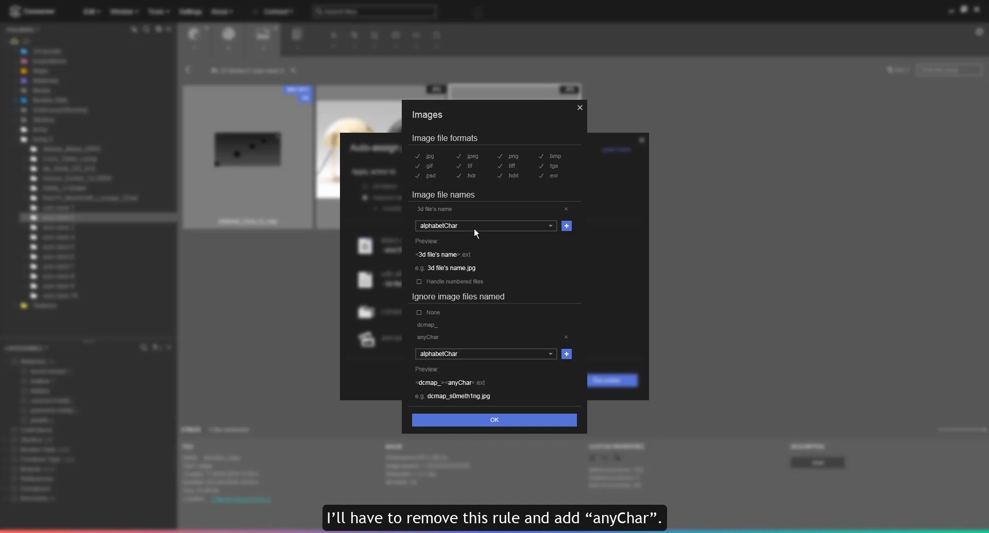
left_click(566, 209)
left_click(512, 214)
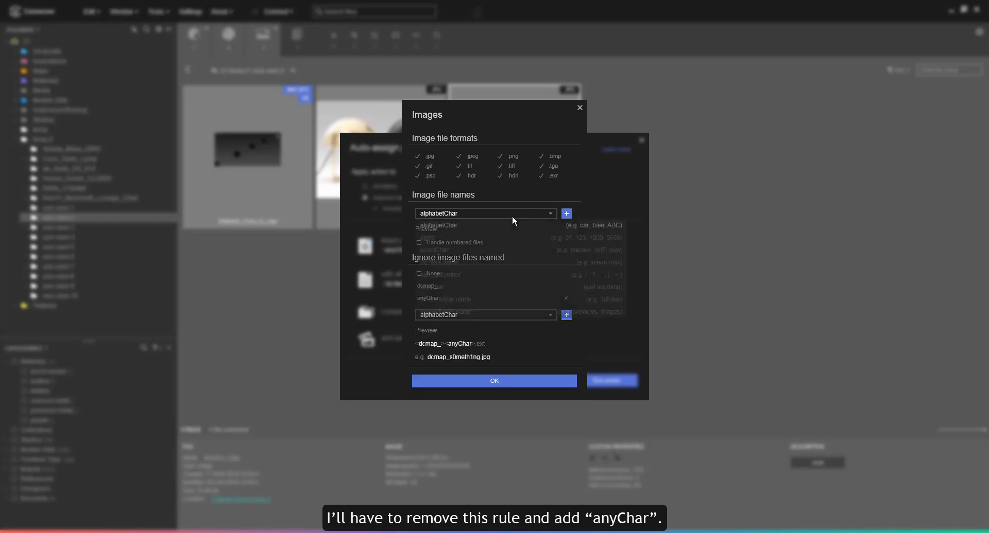
left_click(434, 287)
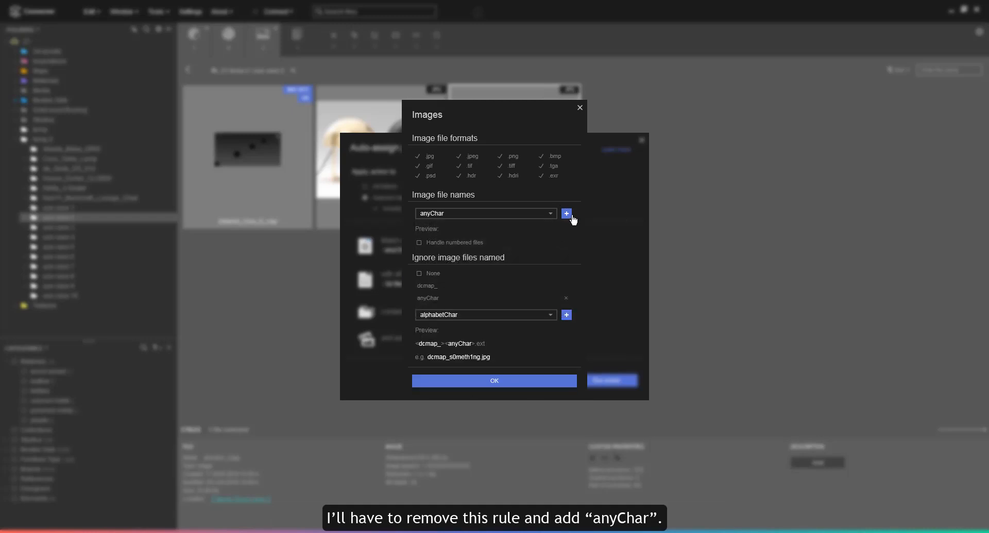
left_click(566, 214)
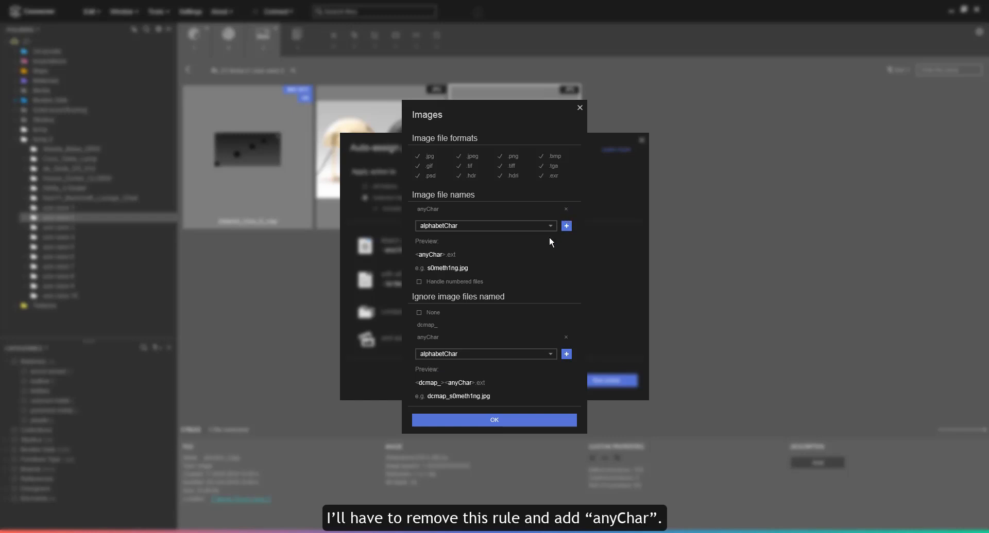
left_click(495, 420)
Accept Same folder as the image files' location, then run the auto-assign action on use case 2 and close the tool
left_click(449, 311)
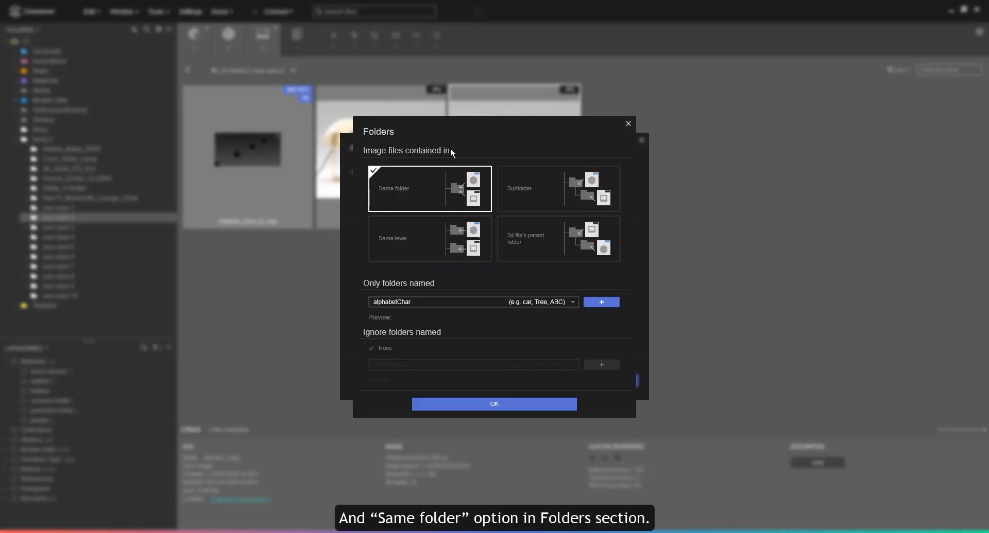
left_click(490, 403)
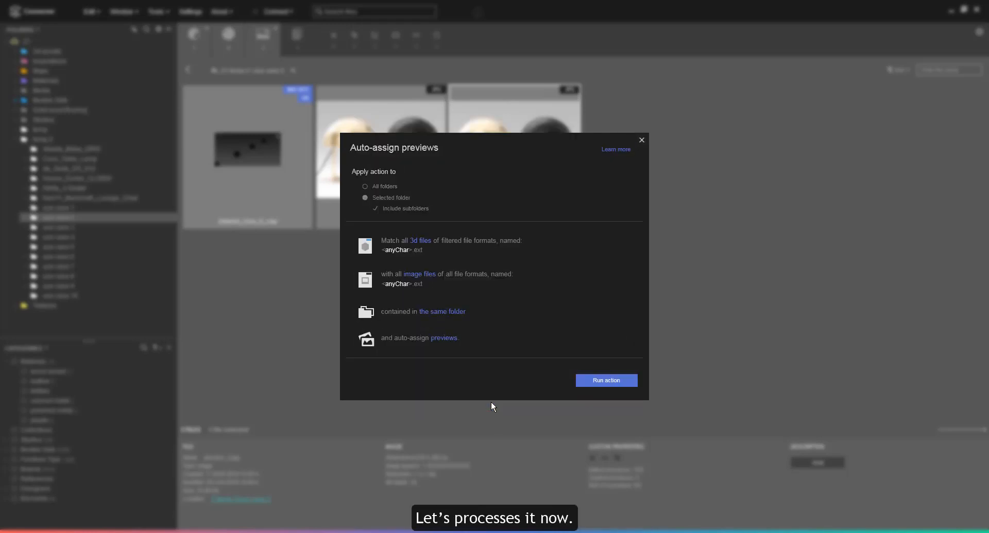
left_click(597, 380)
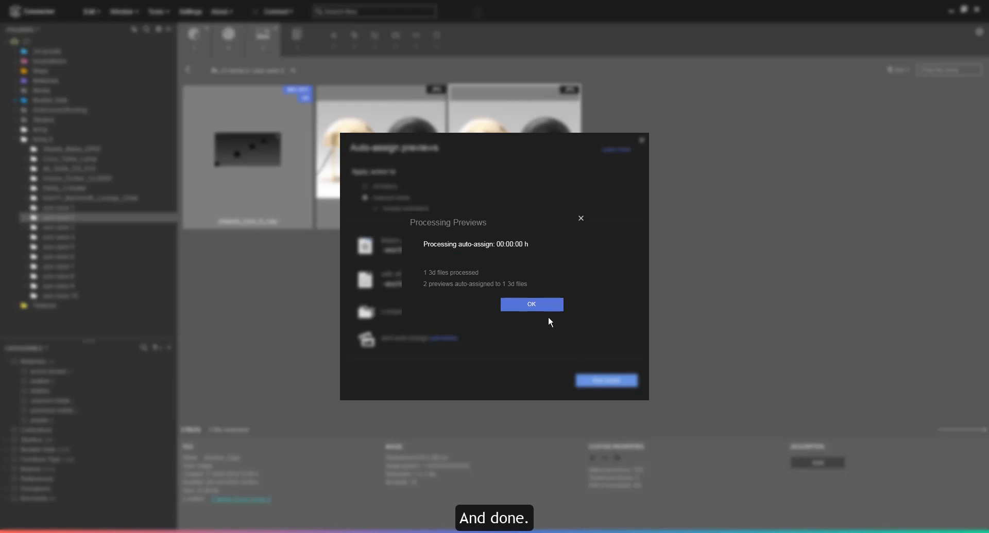
left_click(542, 304)
left_click(641, 139)
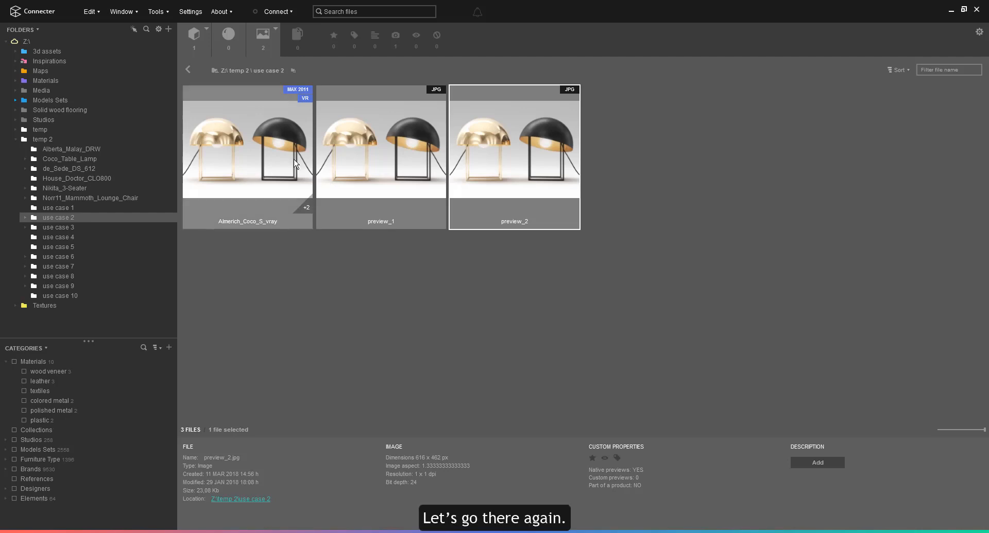
Return to use case 1 and examine its two dcmap texture images and the Alberta_Malay_DRW_corona preview image
left_click(54, 209)
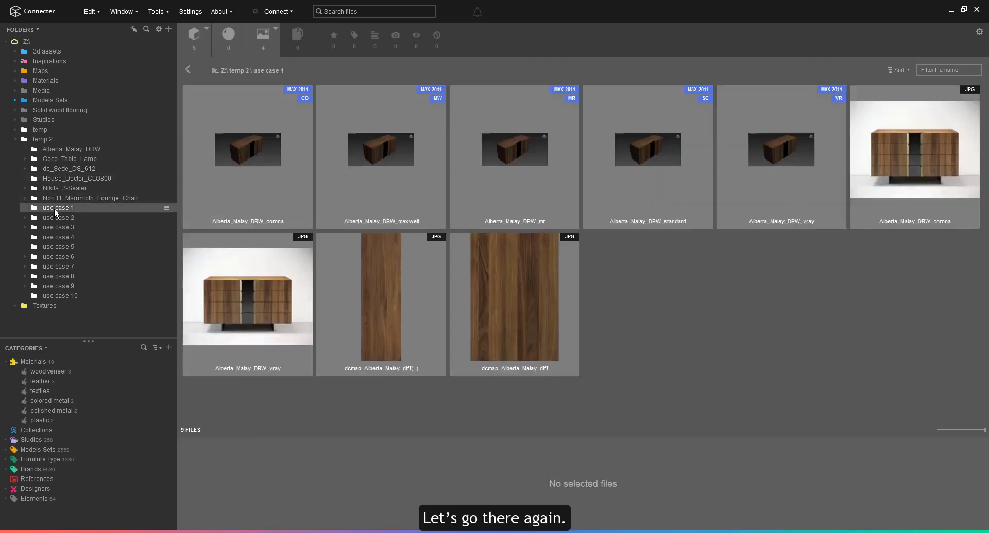
left_click(411, 312)
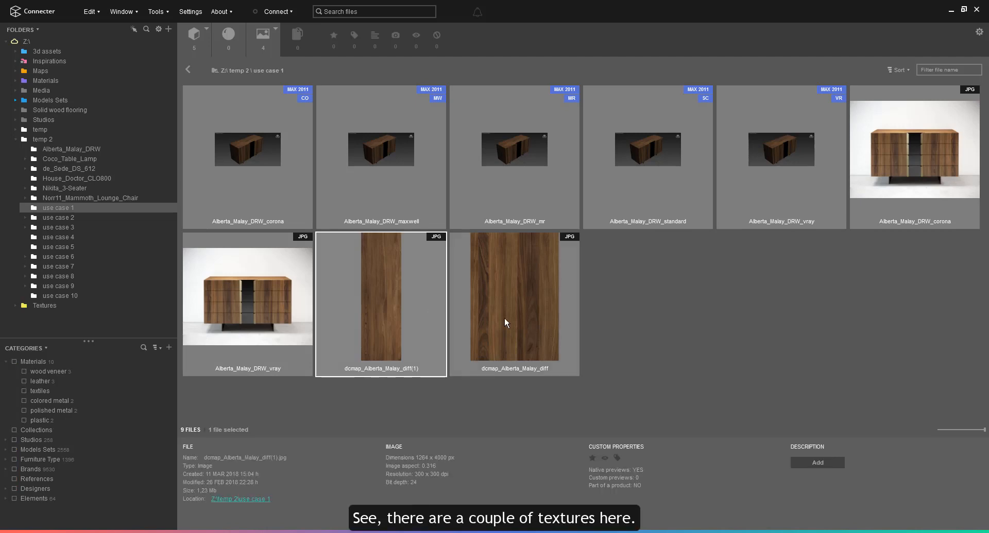
left_click(549, 324)
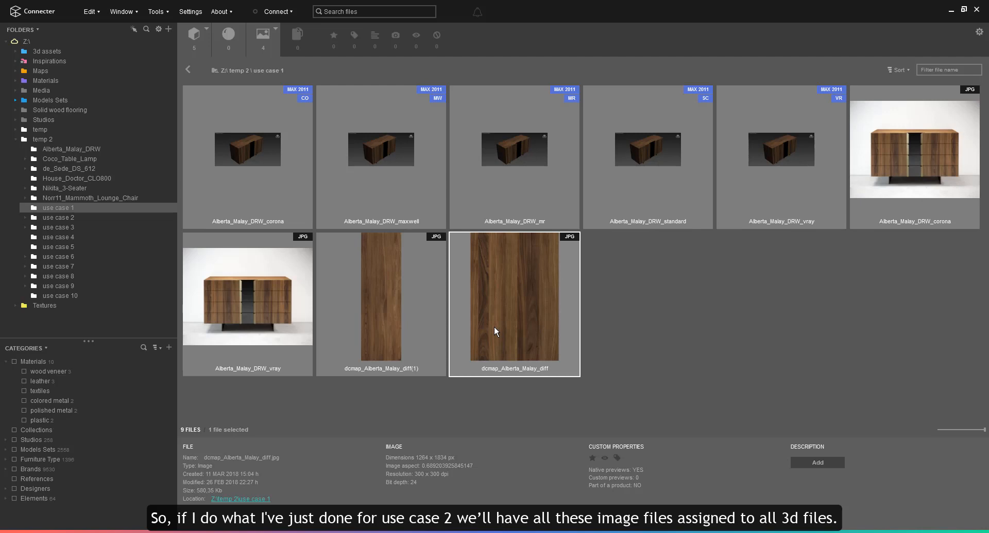
left_click(400, 311)
left_click(515, 304)
left_click(870, 166)
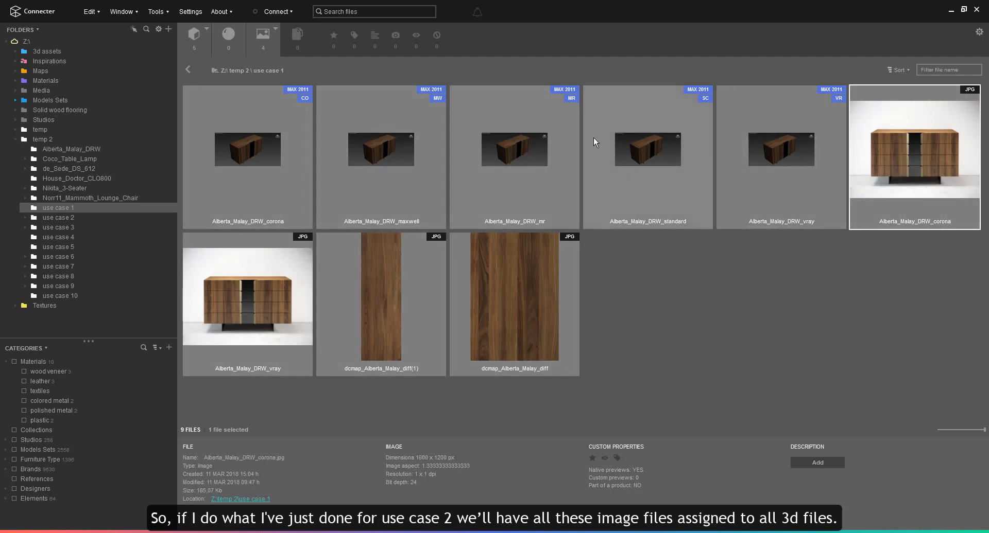
Start Auto-assign previews for use case 1 and accept anyChar as the name rule for both 3d files and image files
left_click(159, 12)
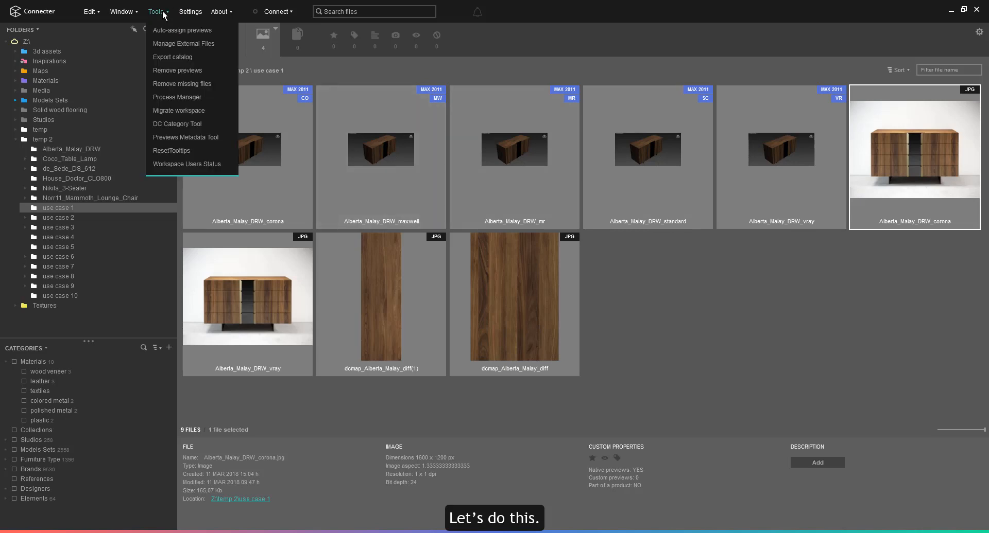
left_click(169, 30)
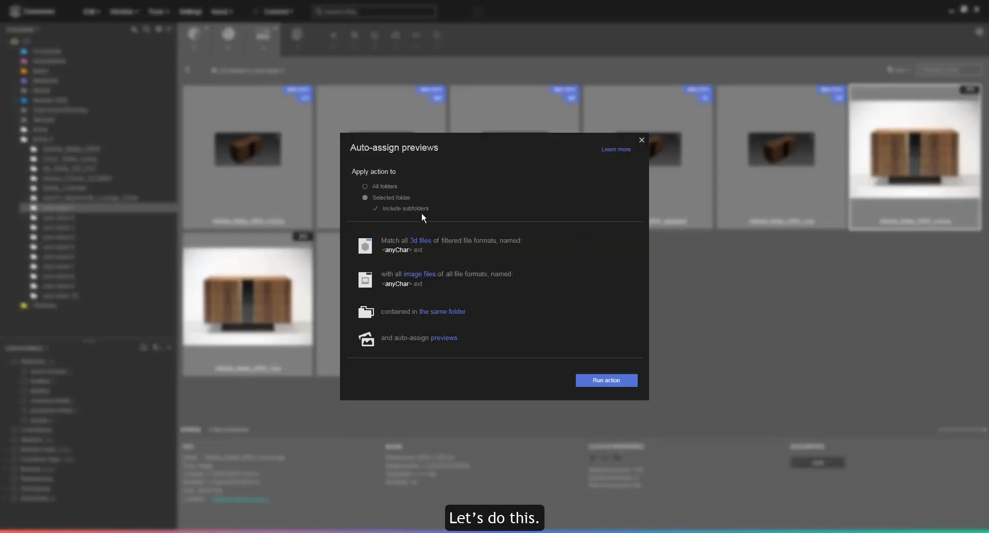
left_click(422, 241)
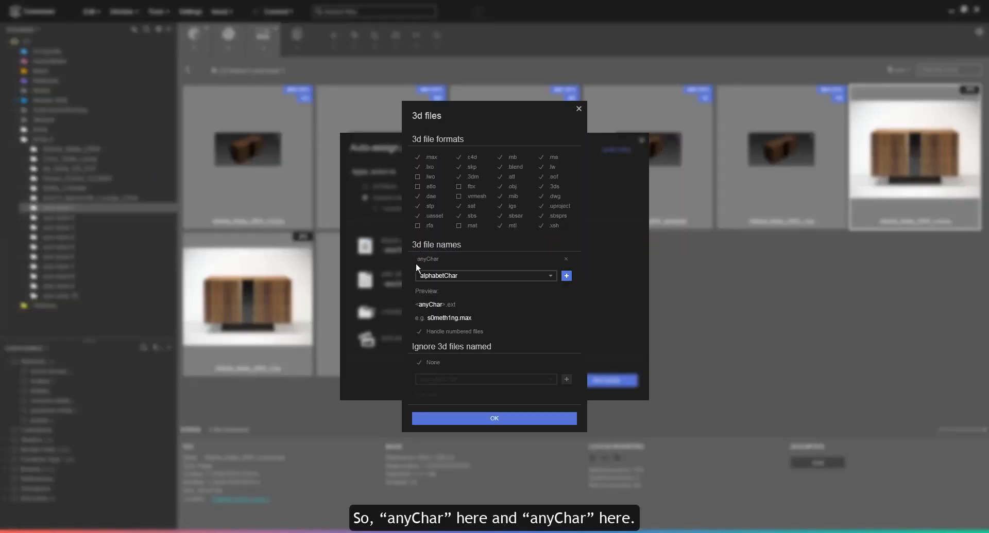
left_click(491, 420)
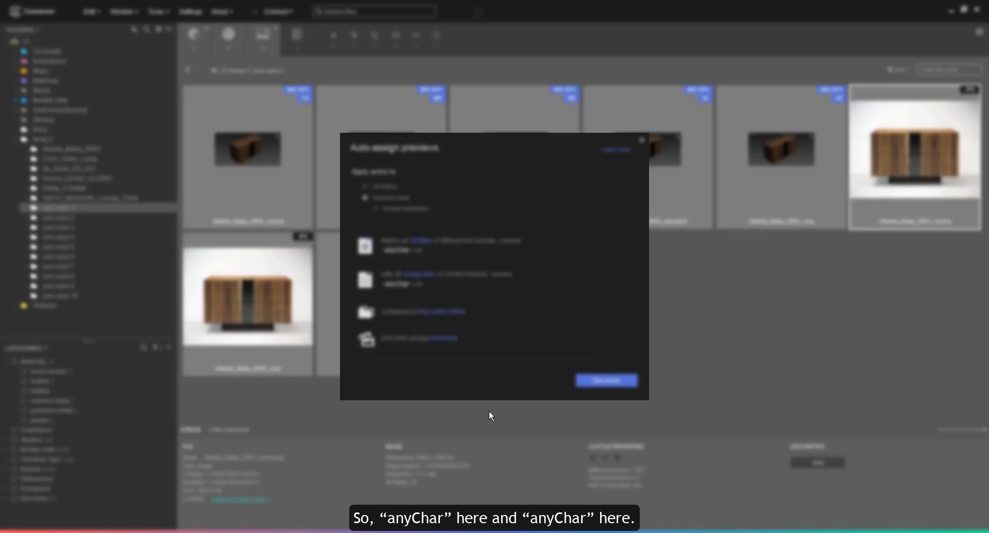
left_click(420, 276)
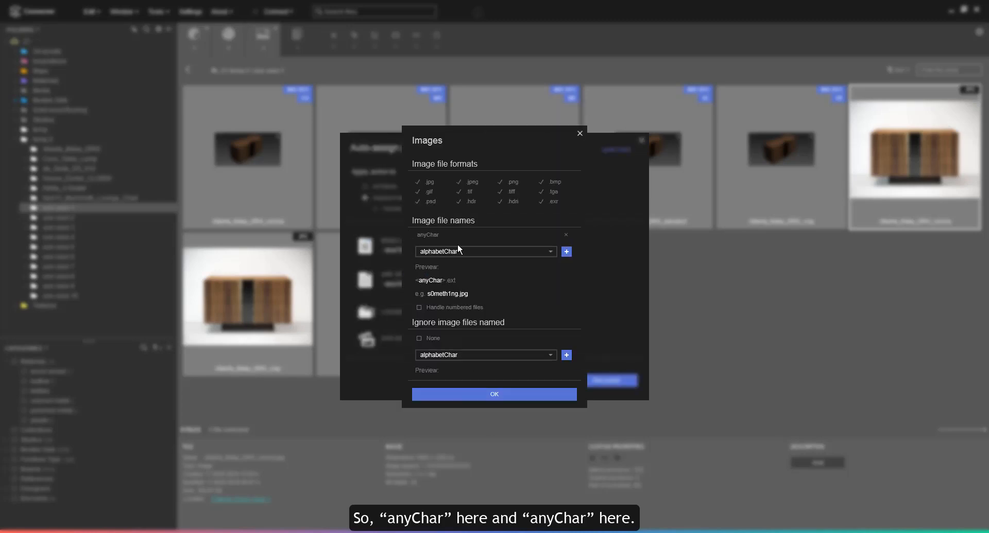
left_click(497, 395)
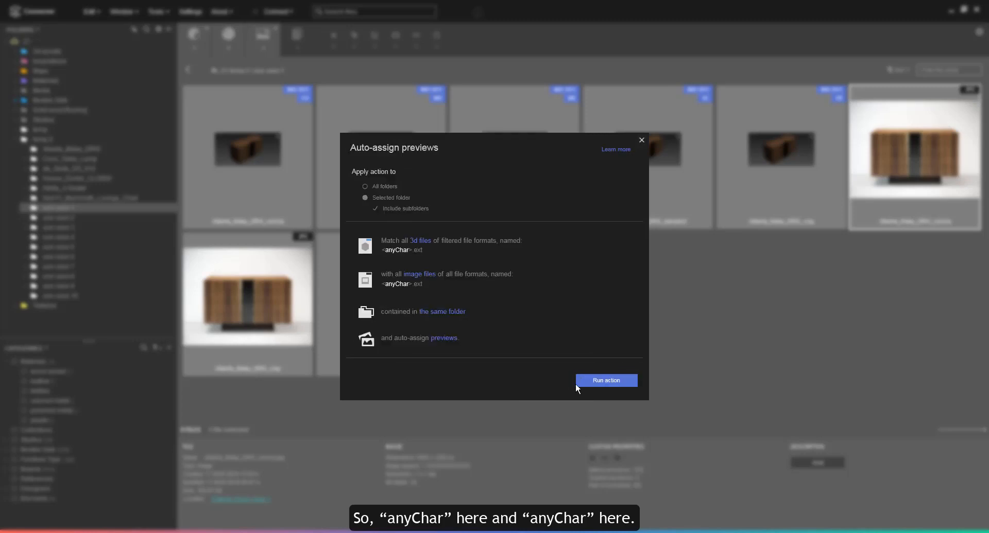
Run the auto-assign action on use case 1 with the anyChar rules and close the tool
left_click(598, 380)
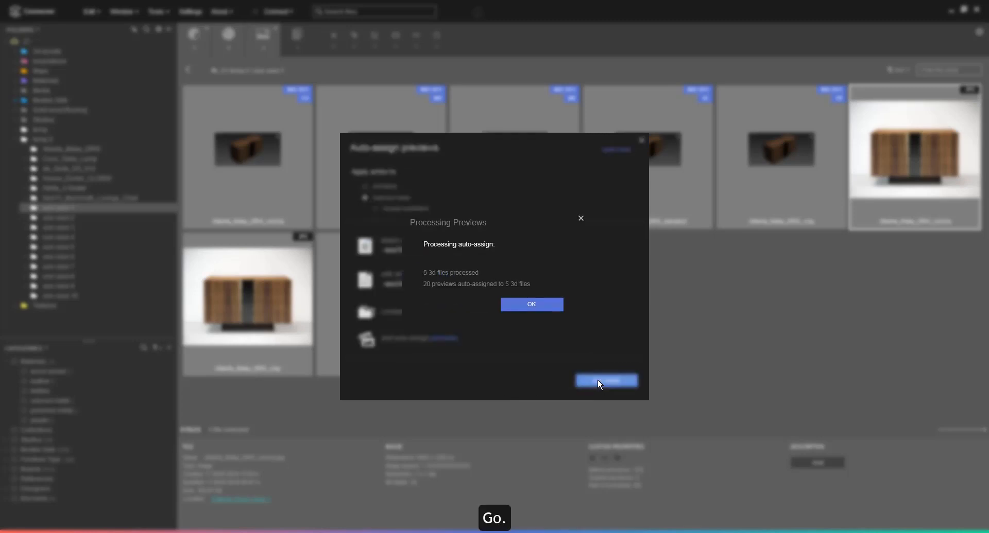
left_click(532, 303)
left_click(641, 140)
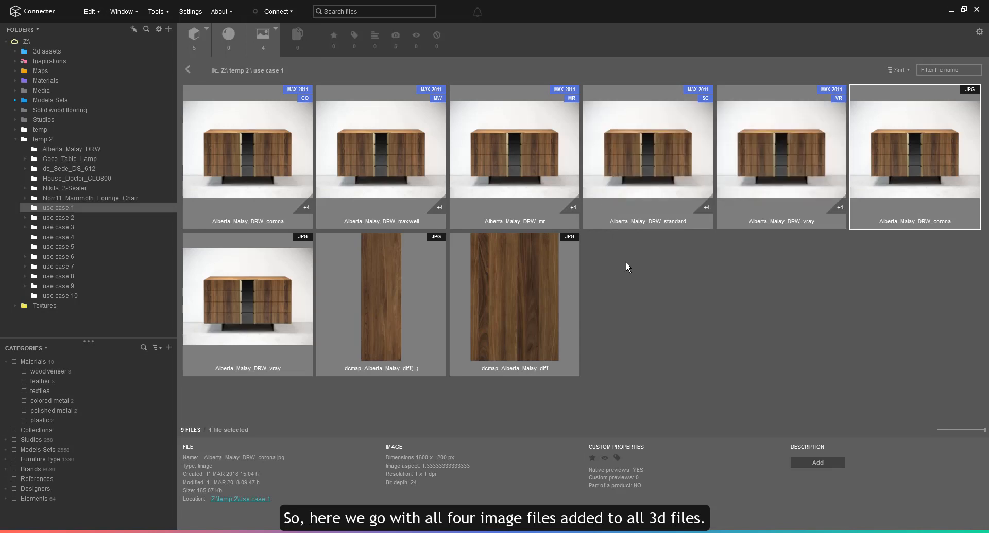
Inspect all previews assigned to the Alberta_Malay_DRW_corona max file in the gallery lightbox
double_click(289, 150)
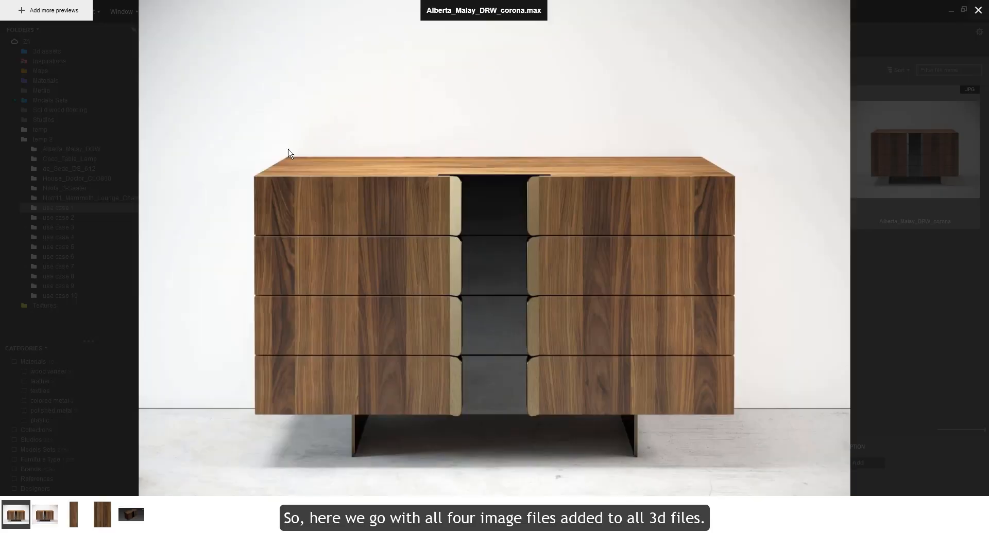
key("Right")
key("Right")
key("Right")
key("Right")
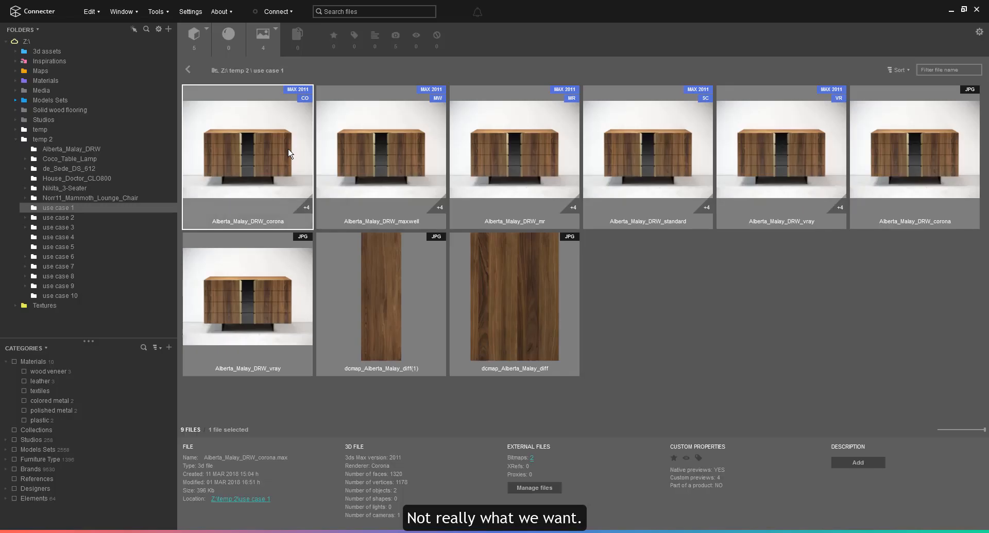
key("Right")
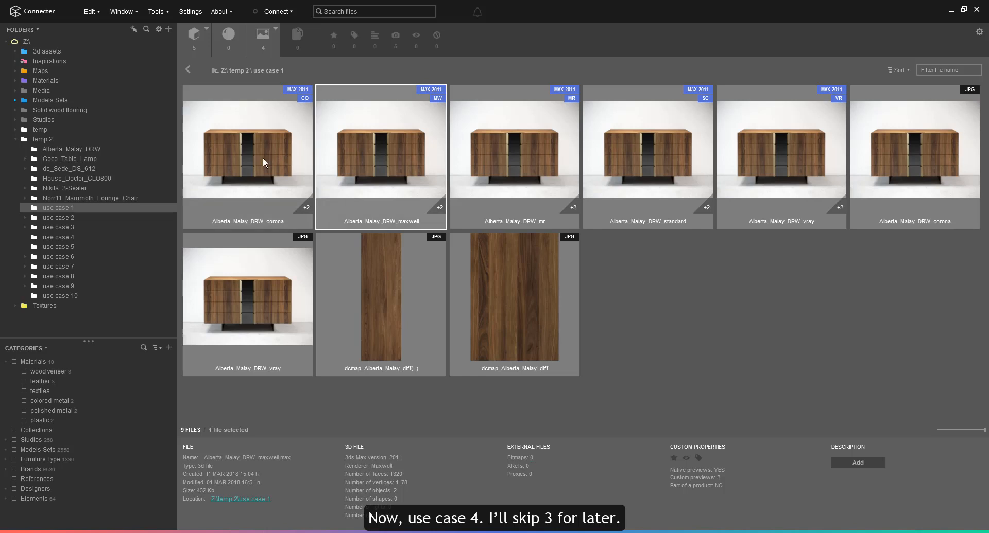
Look through use case 4, comparing the file names of the Nikita sofa max file and its preview image
left_click(54, 237)
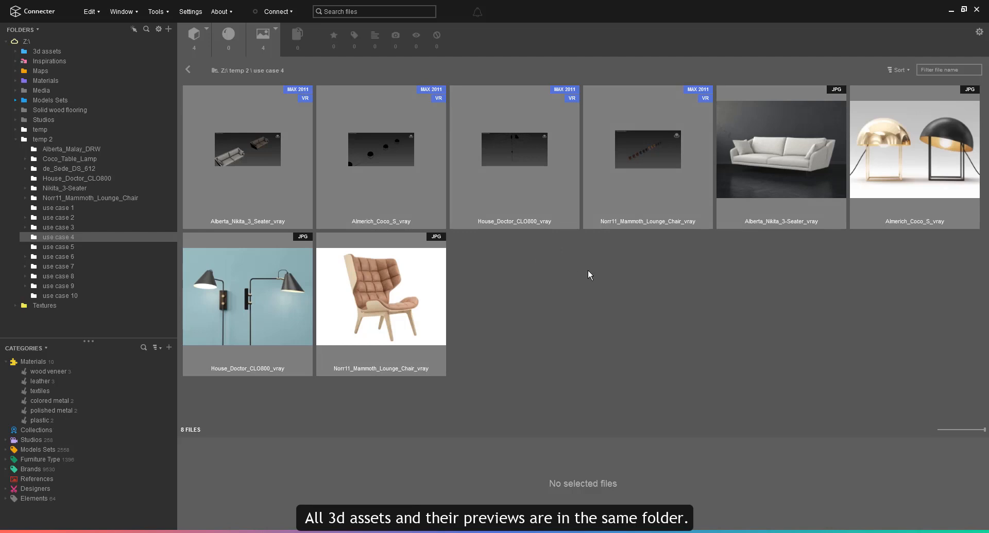
left_click(295, 183)
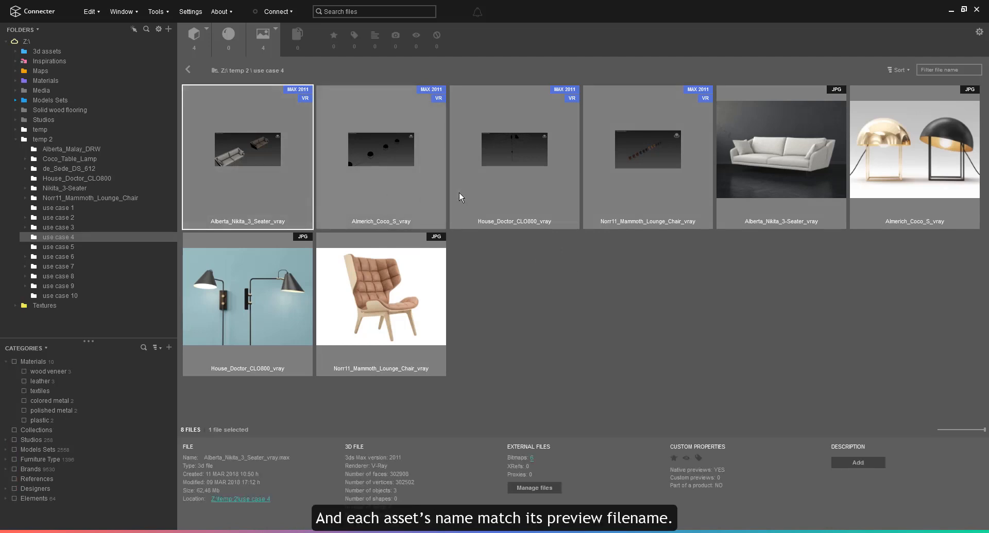
left_click(750, 176)
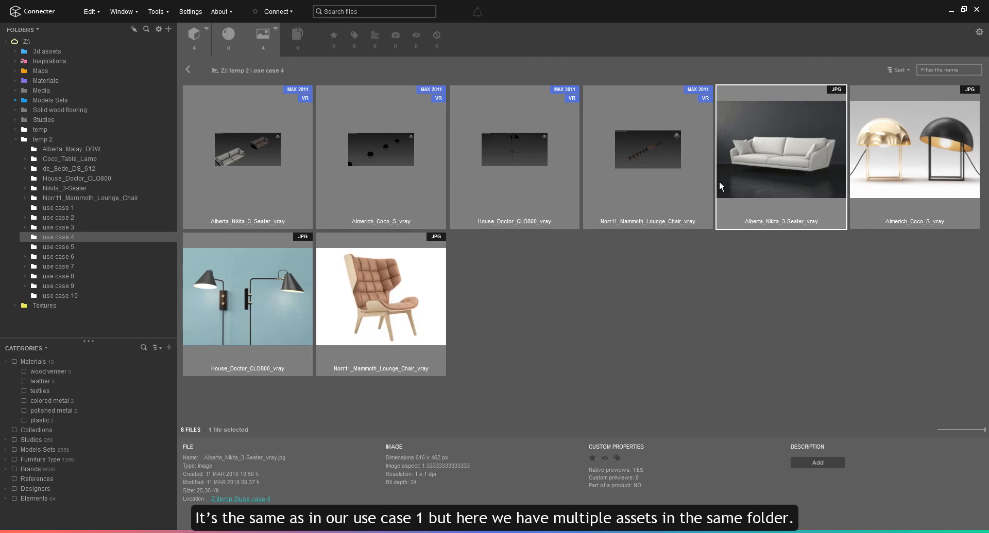
Start Auto-assign previews for use case 4 and accept anyChar as the name rule for the 3d files
left_click(164, 13)
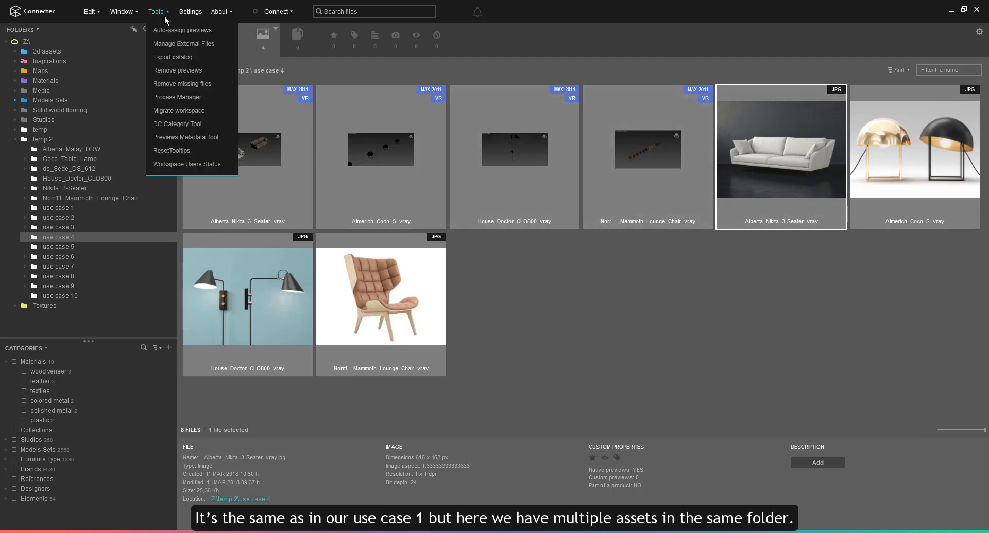
left_click(167, 29)
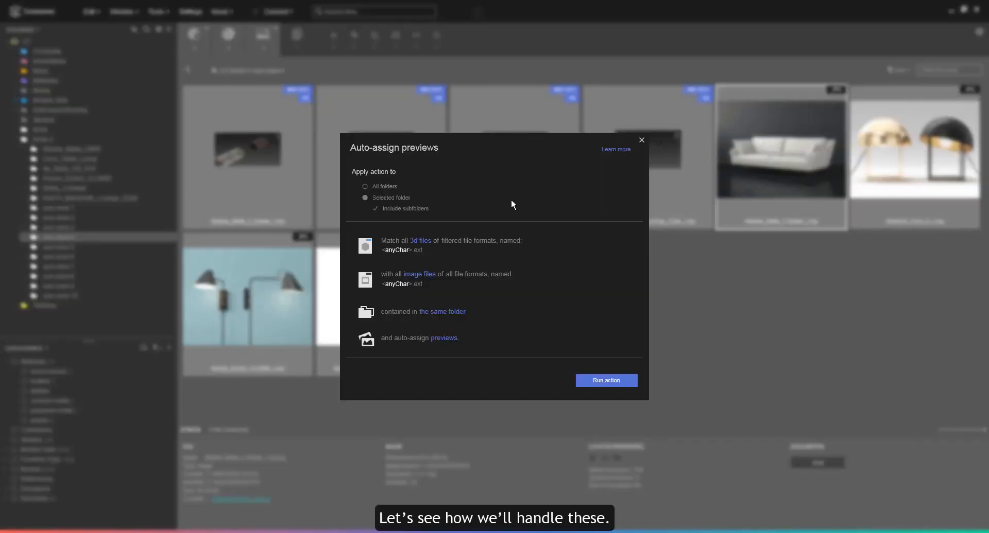
left_click(426, 241)
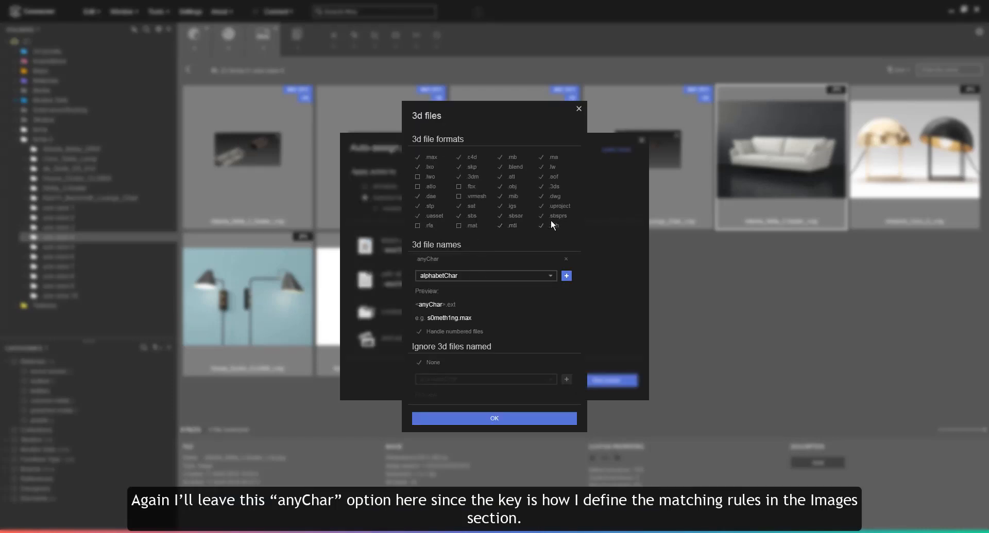
left_click(493, 417)
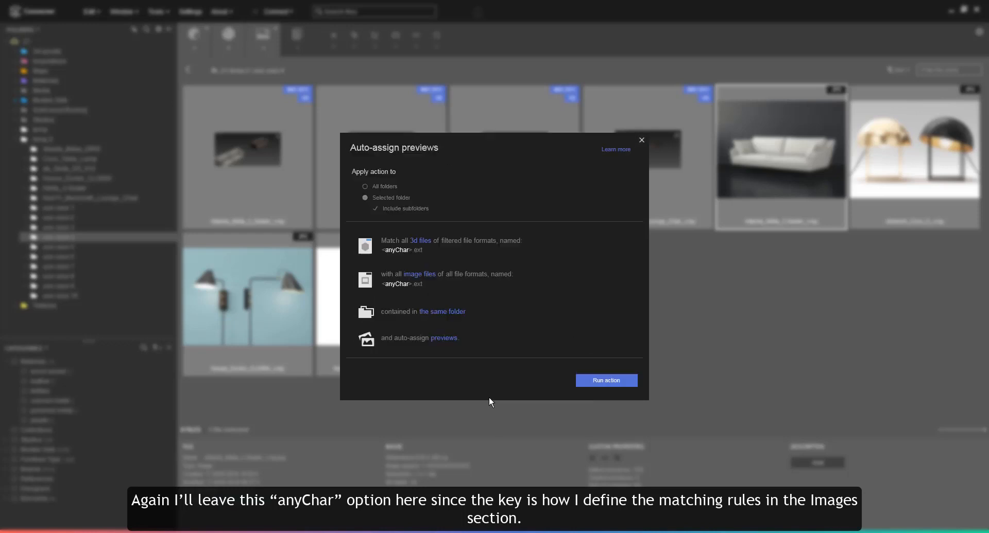
Replace the anyChar name rule for image files with the 3d file's name rule
left_click(422, 273)
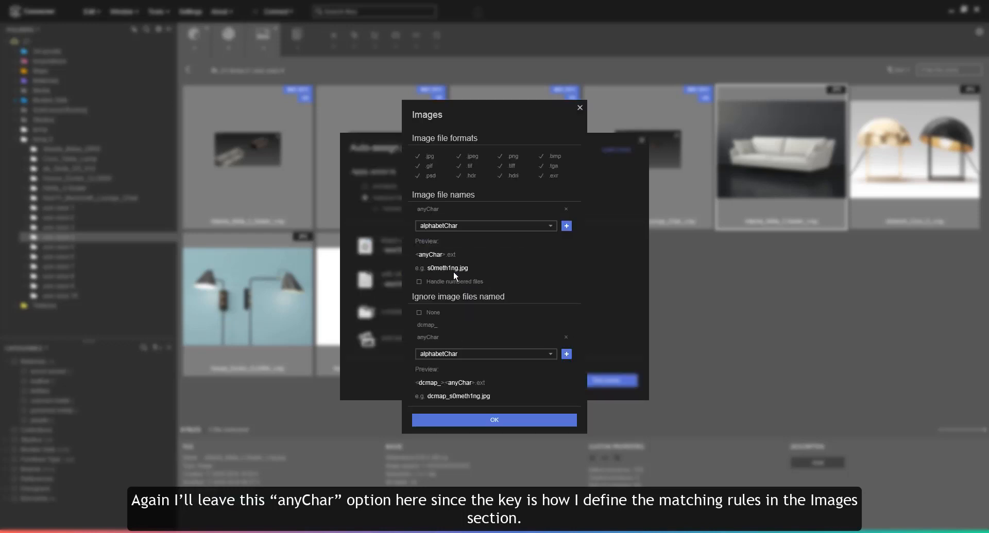
left_click(564, 208)
left_click(541, 213)
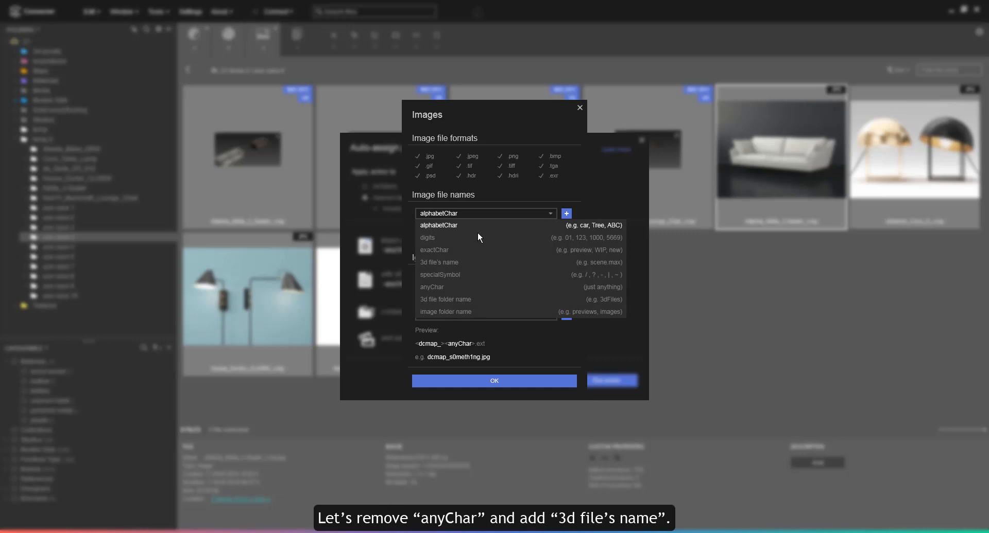
left_click(444, 261)
left_click(567, 213)
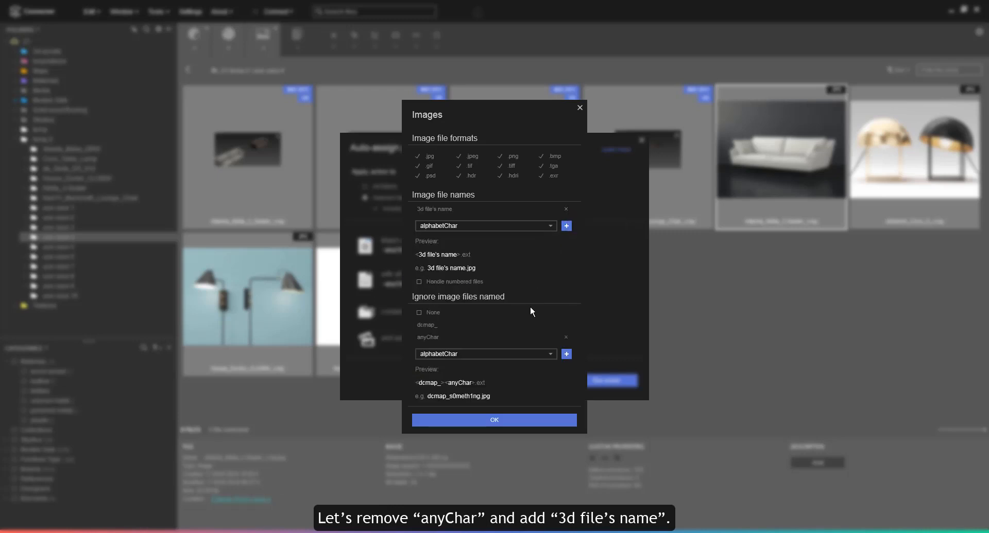
left_click(494, 420)
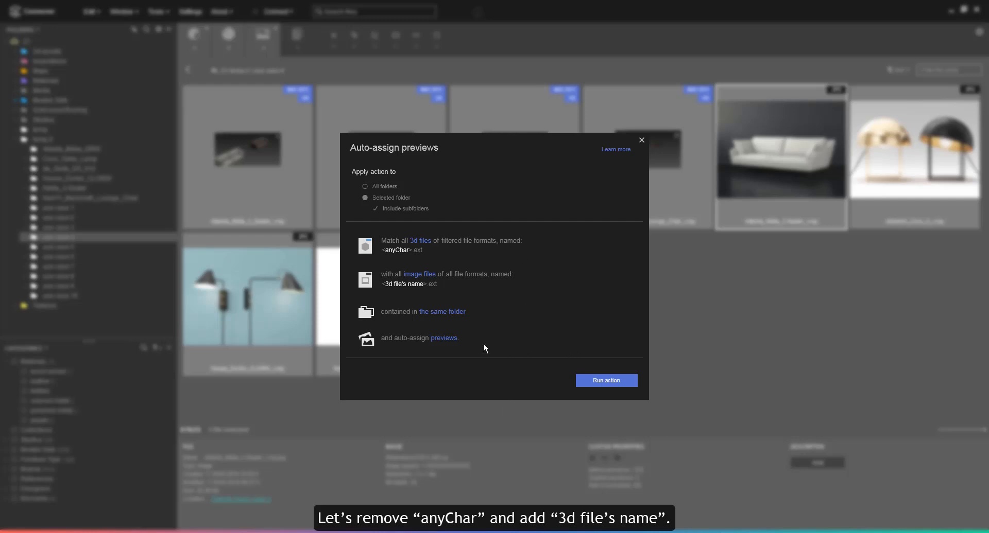
Enable auto-hiding of image files after they are assigned as previews, run the action on use case 4 and close the tool
left_click(438, 339)
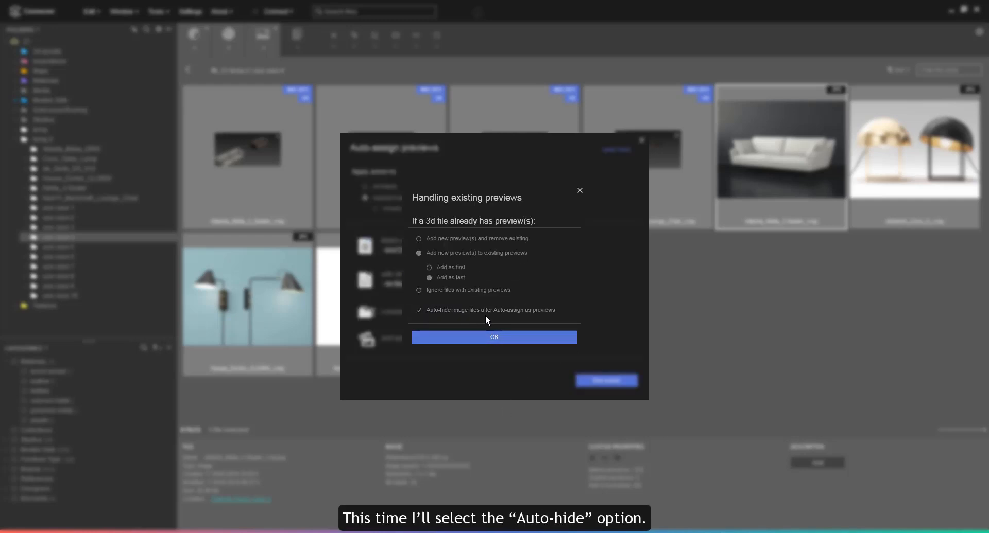
left_click(490, 336)
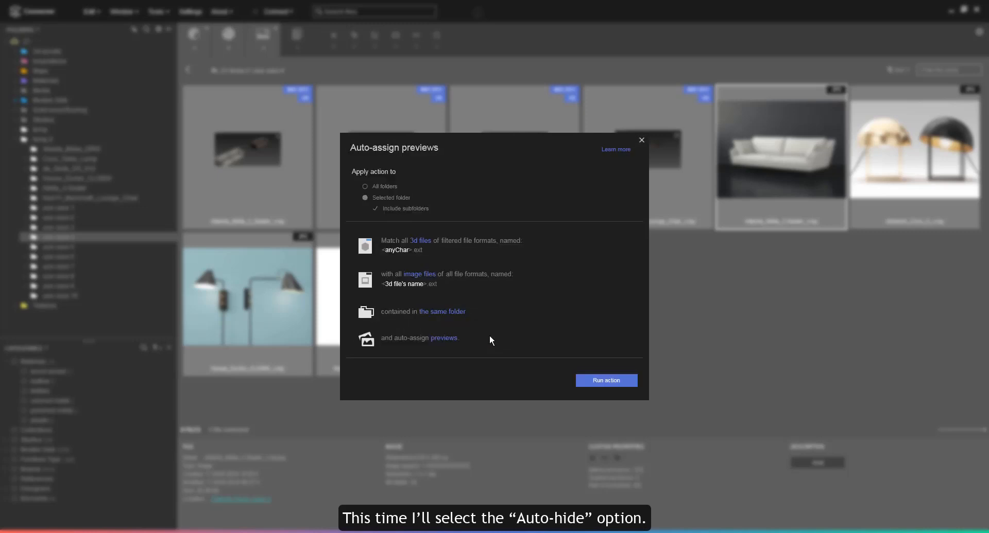
left_click(598, 381)
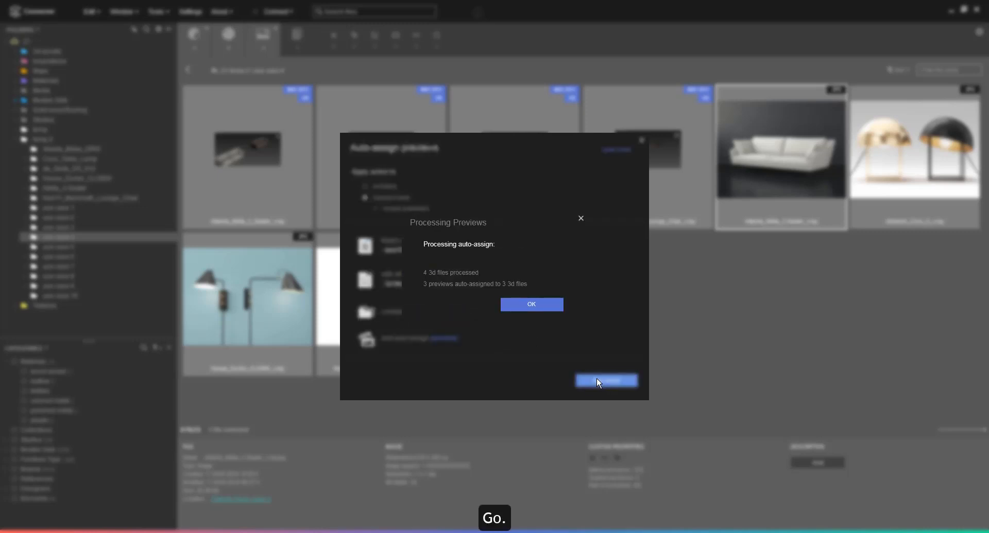
left_click(543, 307)
left_click(640, 141)
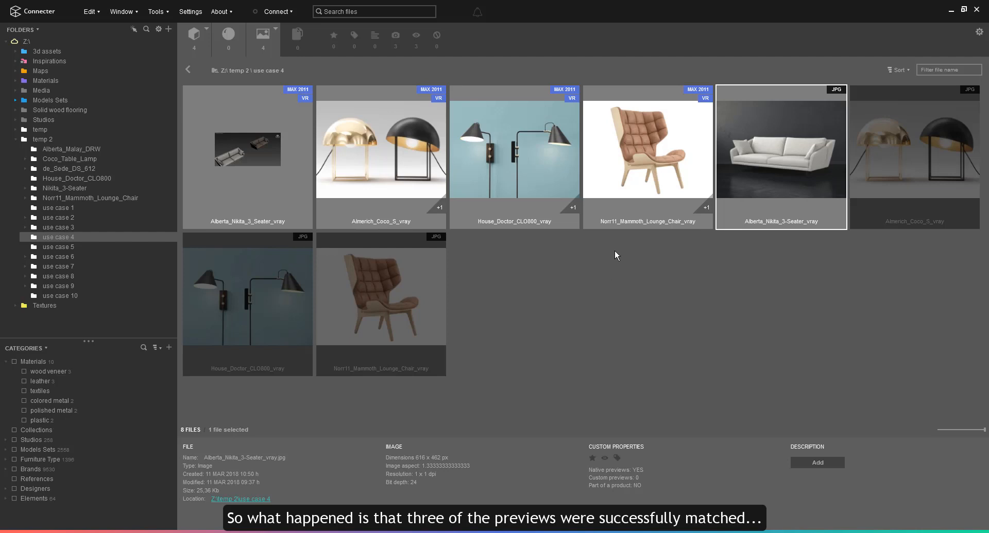
Check the previews of the Almerich_Coco_S_vray max file in the gallery lightbox and look at the Alberta_Nikita_3_Seater_vray max file
left_click(411, 160)
key("space")
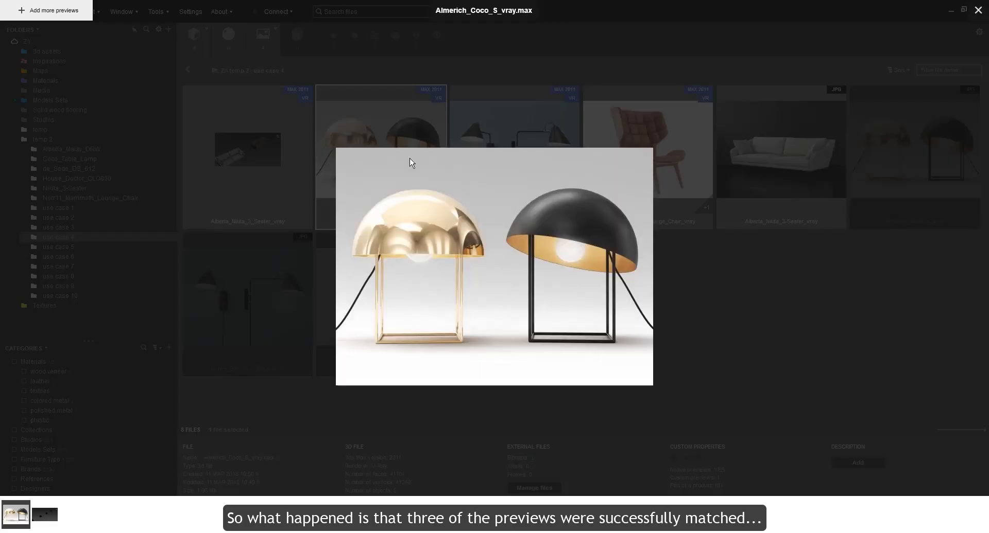
key("Right")
key("Right")
key("Escape")
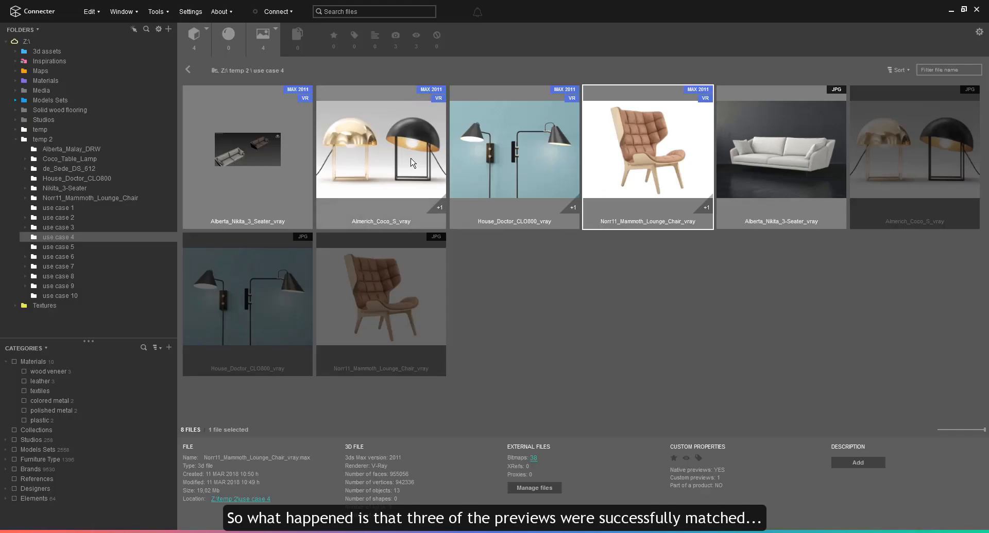
left_click(278, 165)
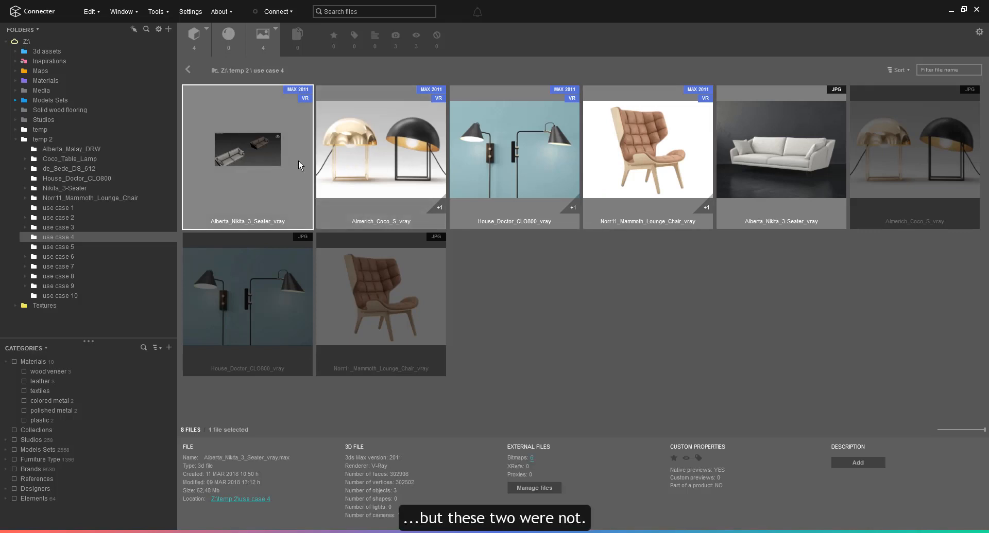
Rename the white sofa's image file to Alberta_Nikita_3_Seater_vray.jpg so it matches its max file
left_click(743, 154)
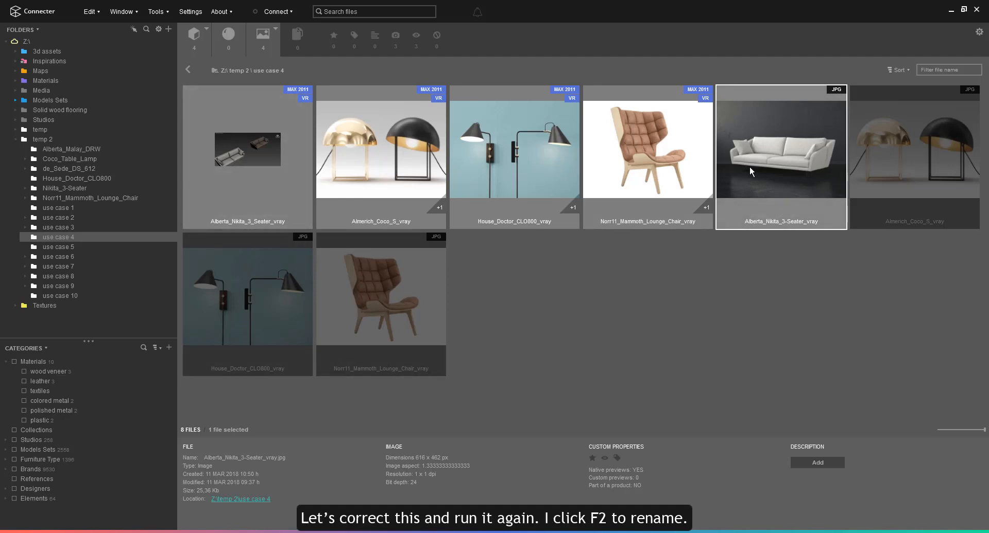
key("F2")
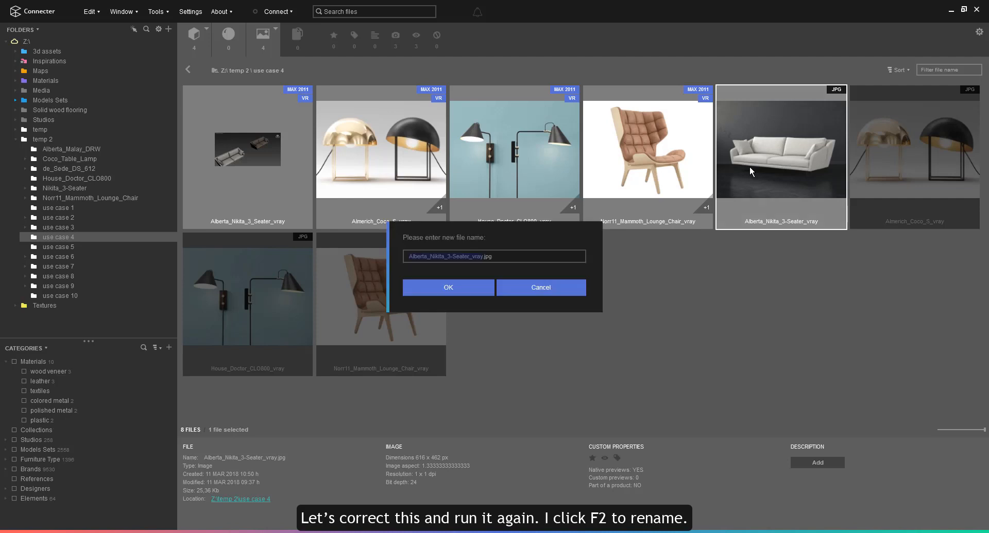
left_click(452, 256)
left_click(480, 286)
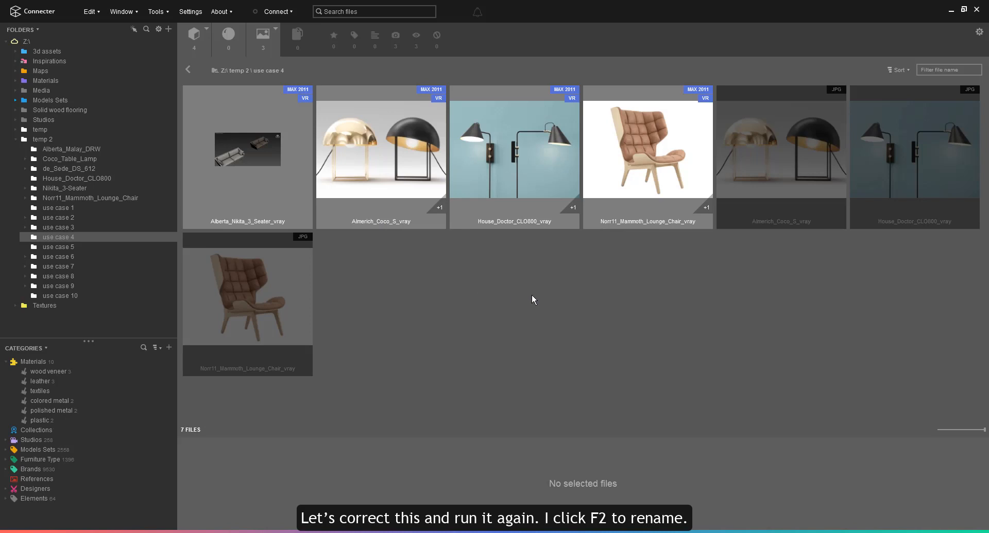
left_click(749, 221)
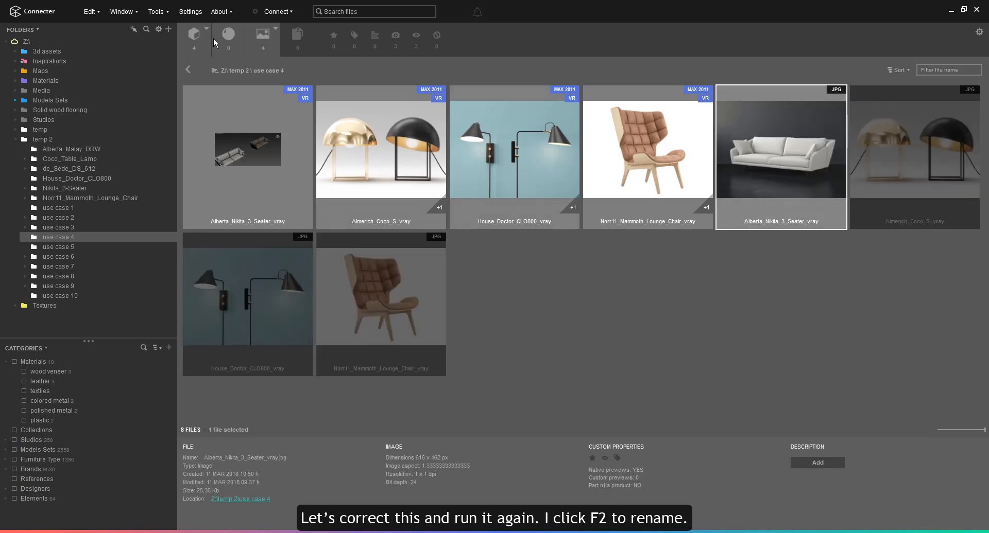
Run Auto-assign previews on use case 4 again with the same rules and close the tool
left_click(157, 11)
left_click(165, 31)
left_click(615, 382)
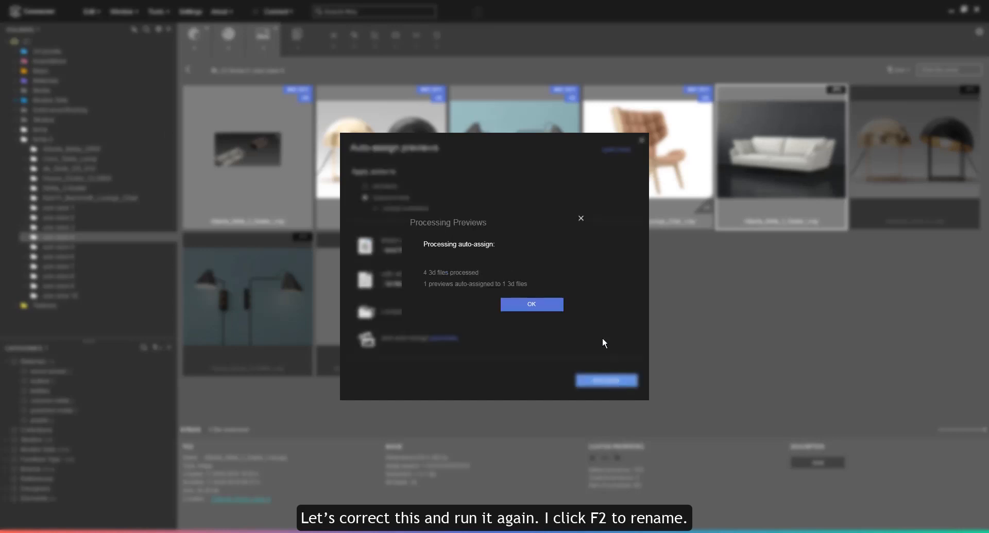
left_click(547, 303)
left_click(641, 140)
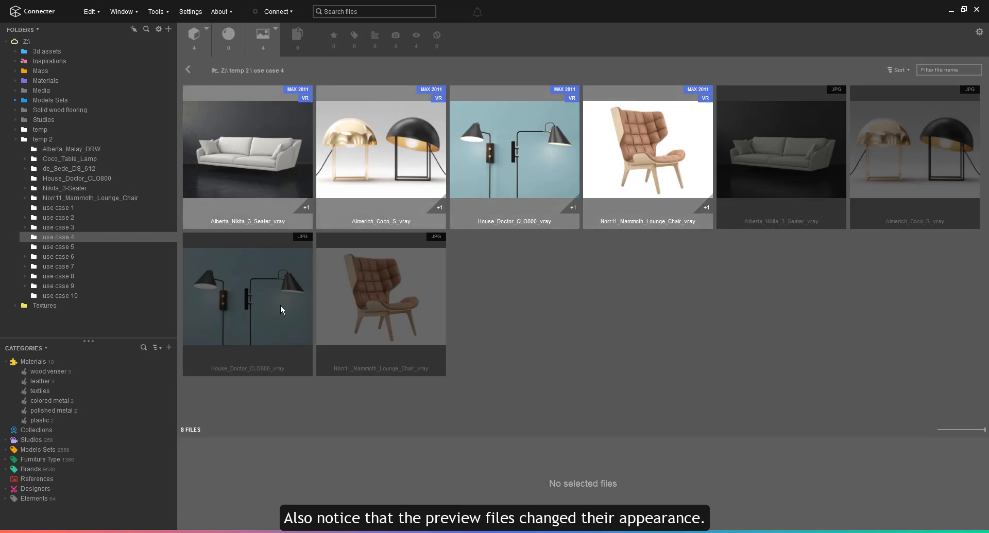
Examine the assigned image files in use case 4 and review the auto-hide option of Auto-assign previews
left_click(780, 162)
key("Right")
left_click(413, 303)
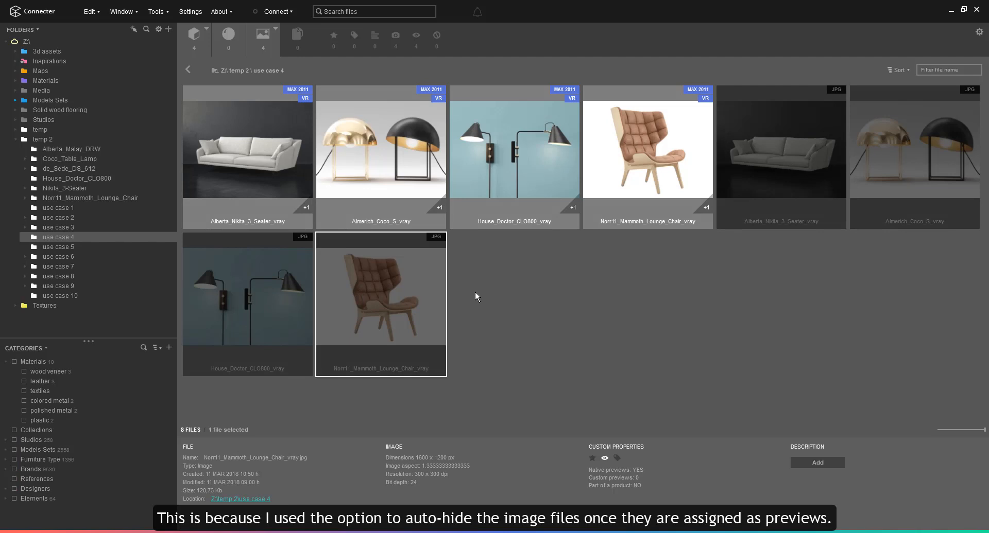
left_click(160, 14)
left_click(181, 30)
left_click(442, 340)
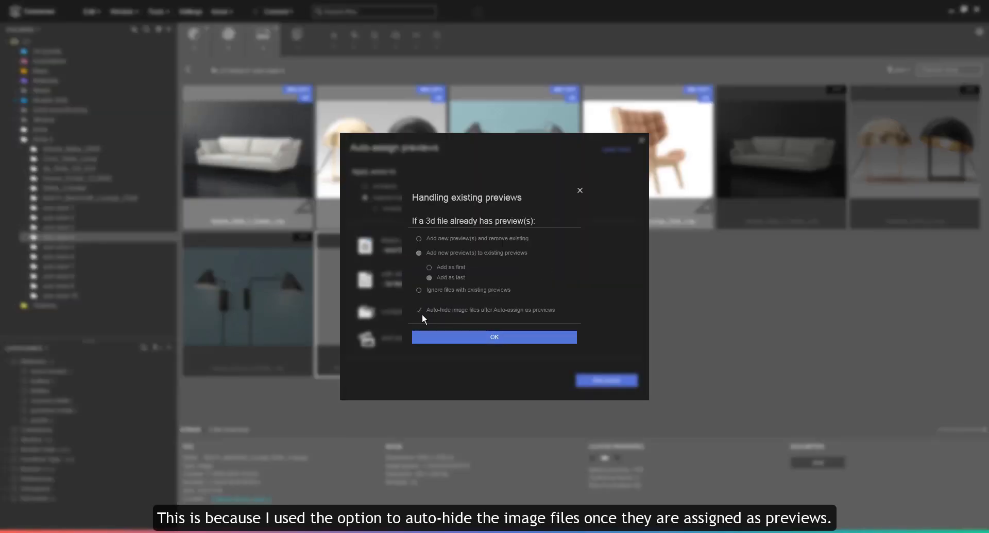
left_click(466, 338)
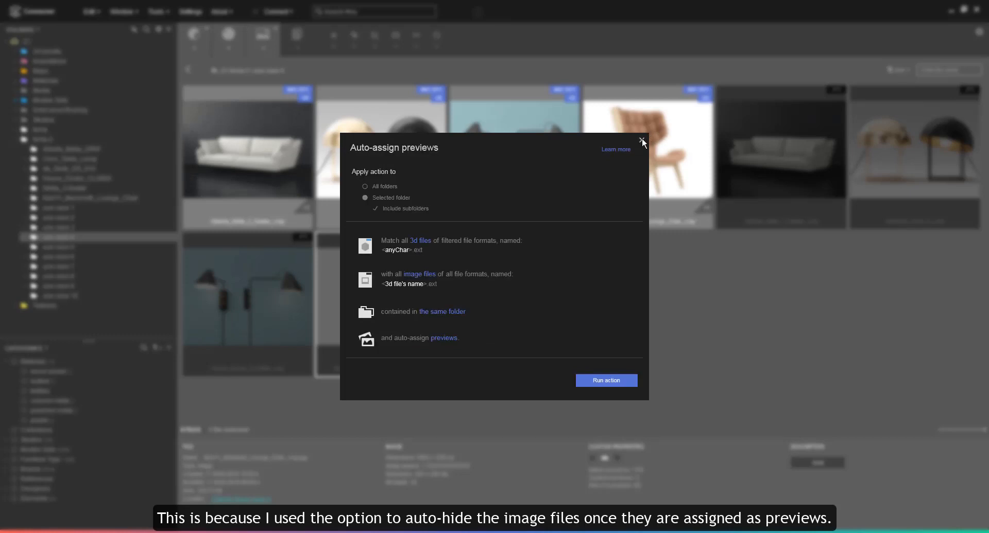
left_click(641, 140)
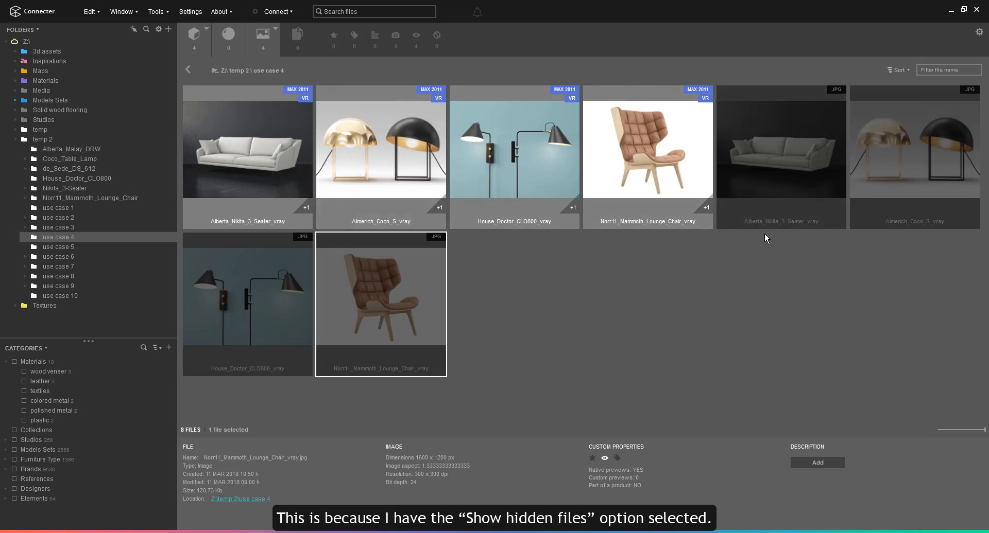
Turn off the display of hidden files in use case 4 and turn it back on
left_click(979, 33)
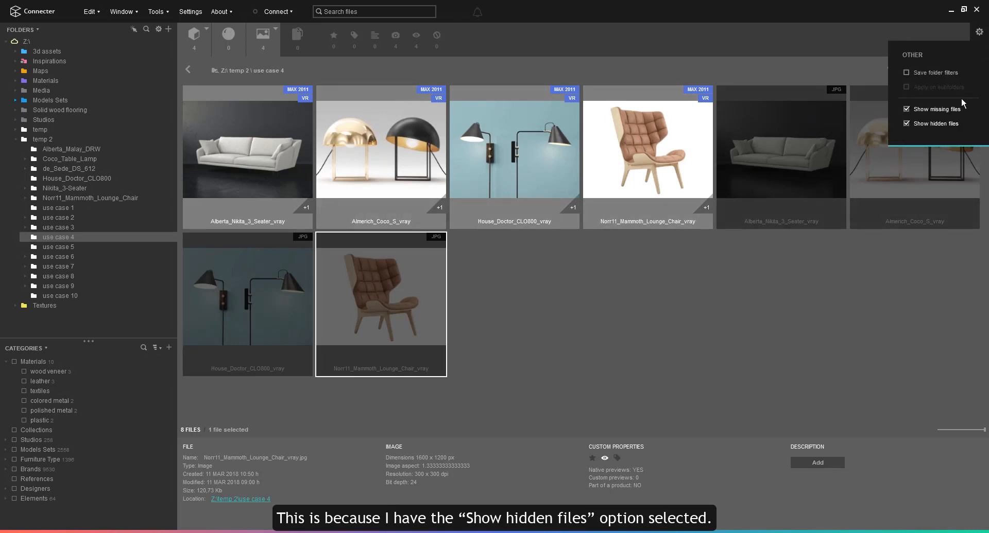
left_click(938, 124)
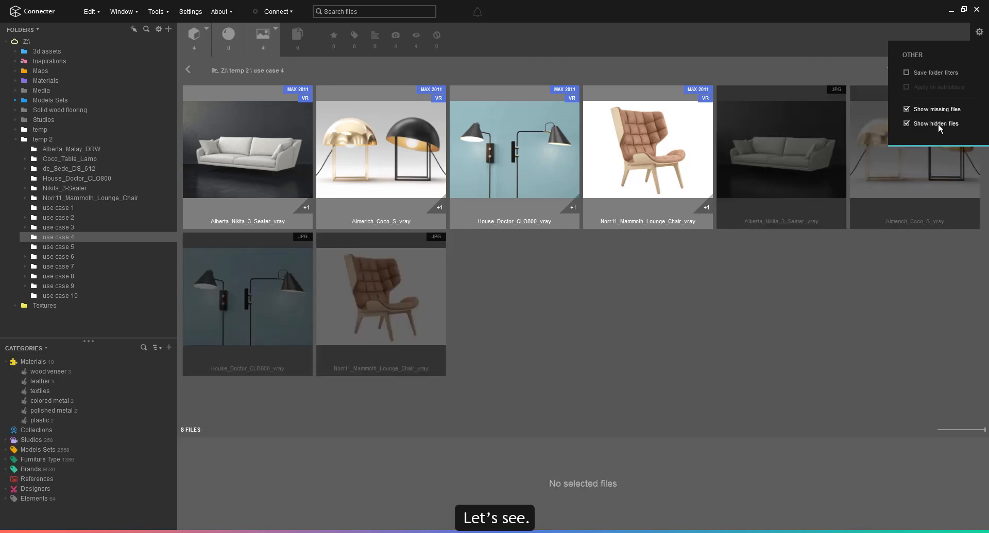
left_click(938, 122)
left_click(938, 122)
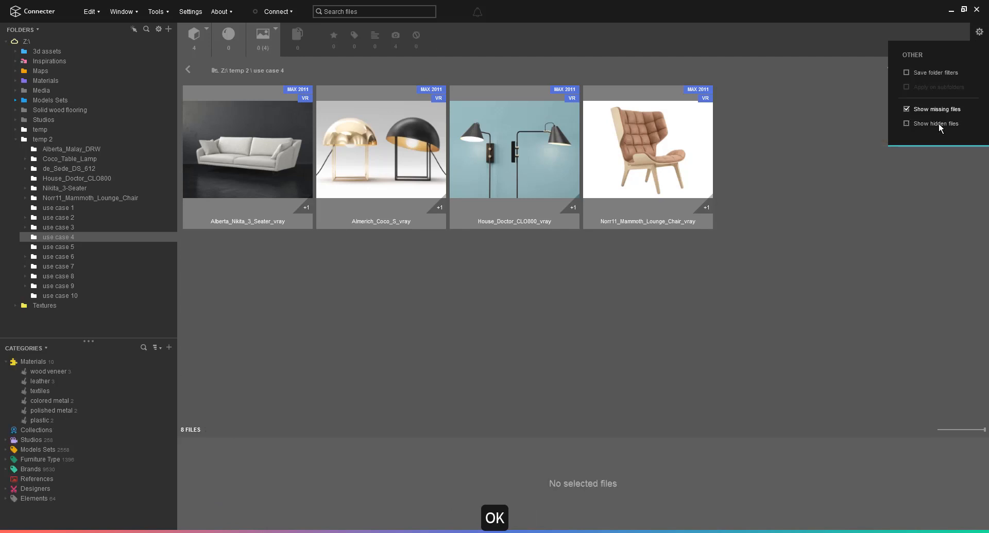
left_click(938, 123)
left_click(741, 334)
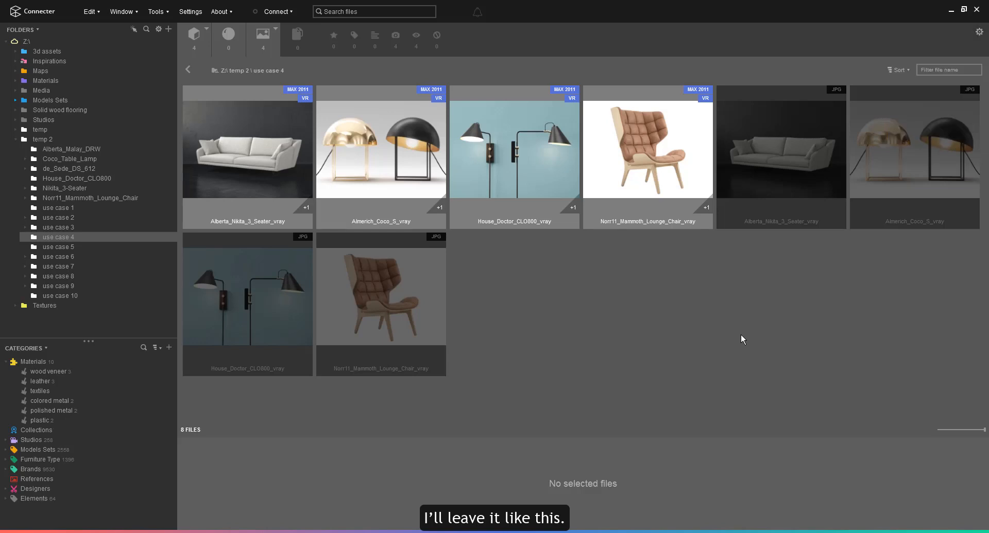
Open use case 5 and compare the names of its max files and preview images, enlarging the Norr11 lounge chair image
left_click(71, 247)
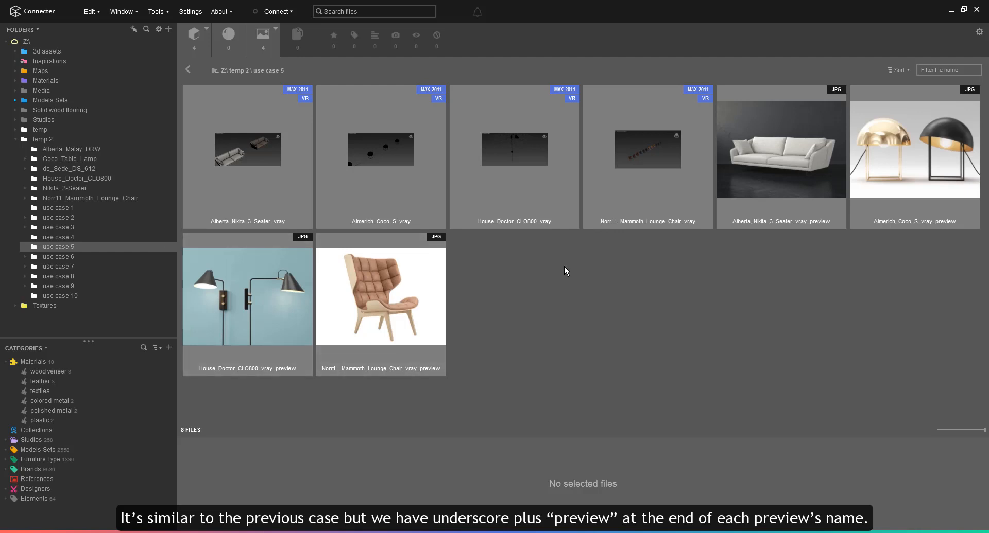
left_click(552, 224)
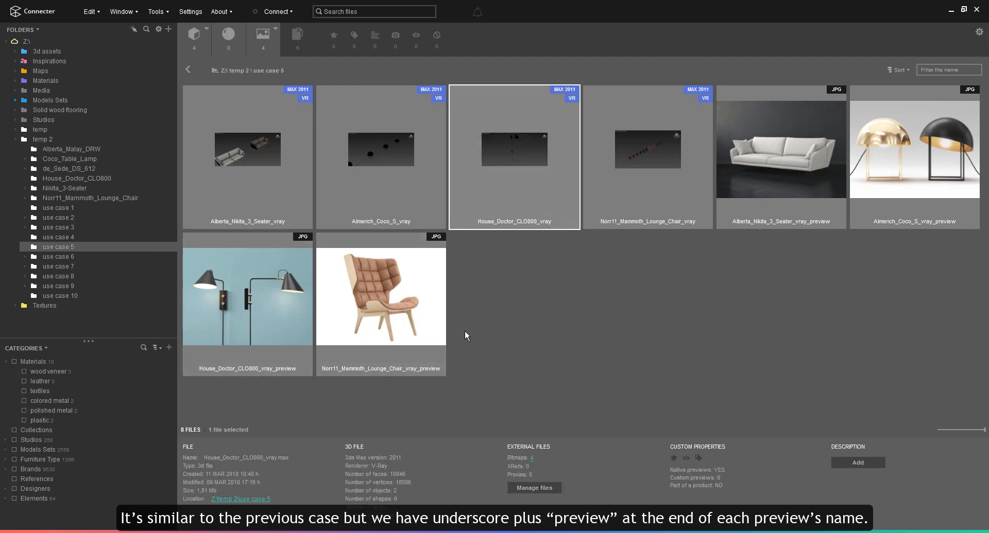
left_click(377, 369)
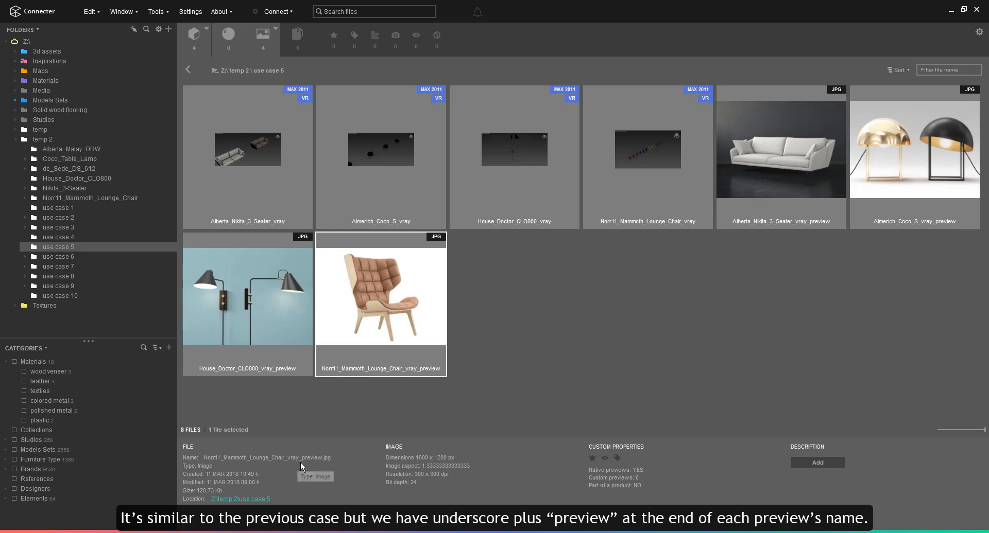
double_click(378, 330)
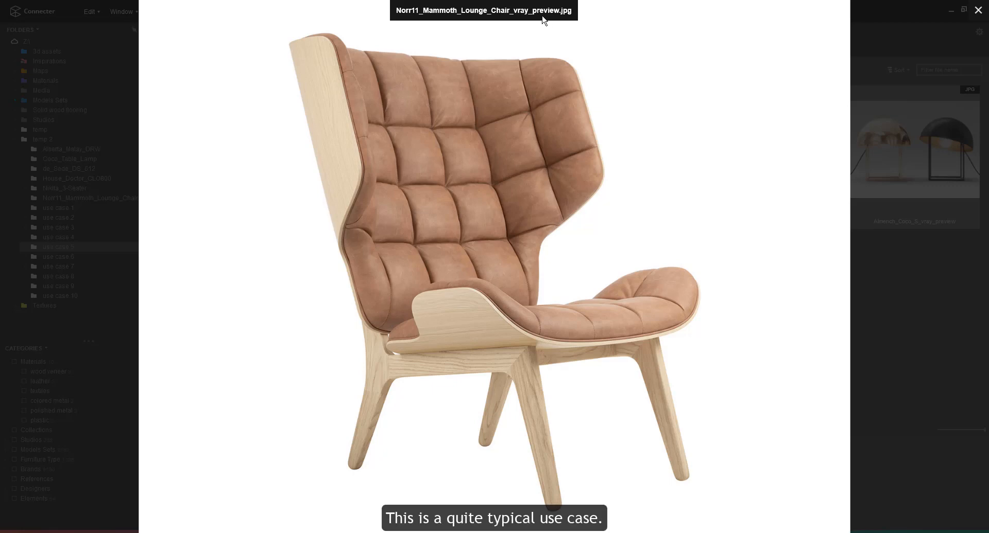
key("Escape")
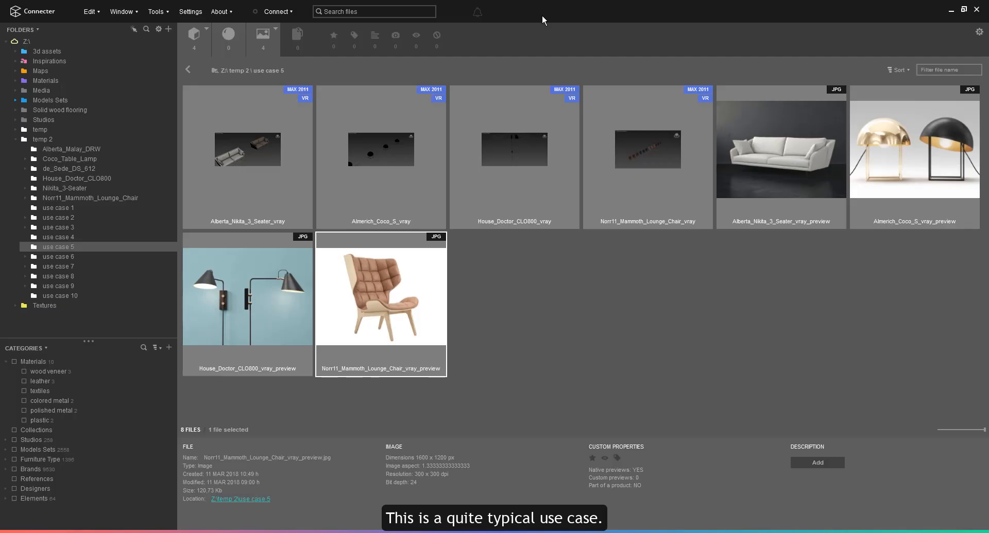
Open Auto-assign previews for use case 5 and keep the 3d file name rule on anyChar
left_click(155, 11)
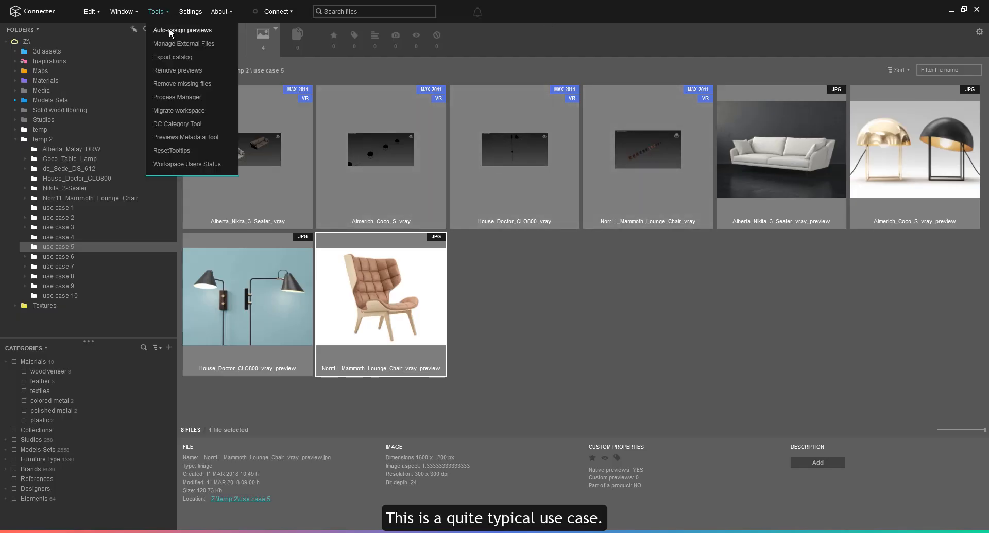
left_click(175, 31)
left_click(420, 241)
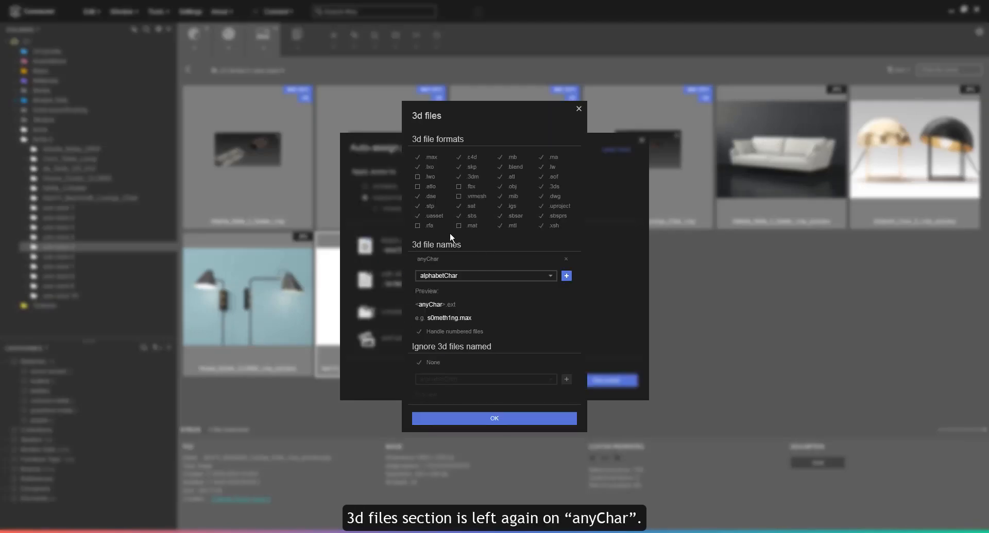
left_click(494, 418)
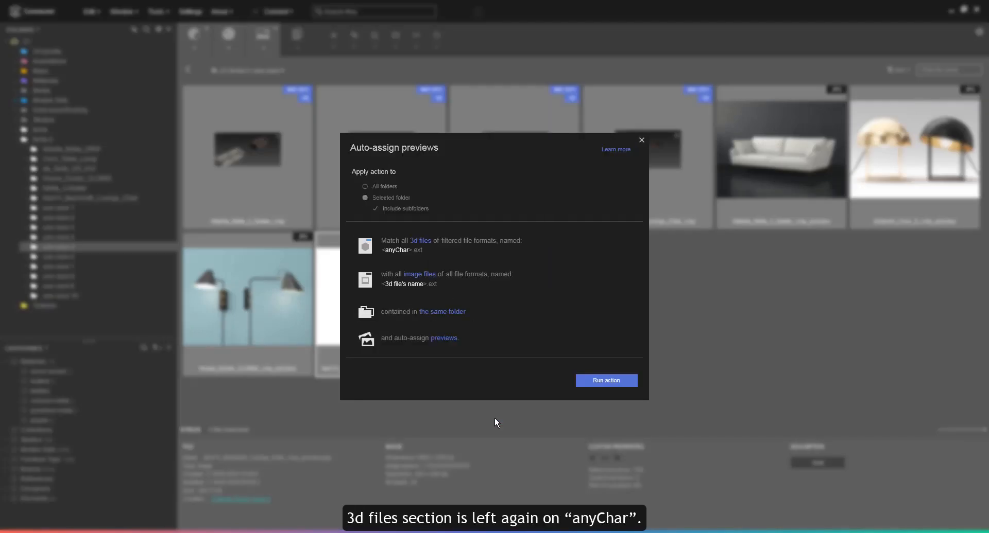
Add the exact text _preview after the 3d file's name in the image file name rule
left_click(426, 275)
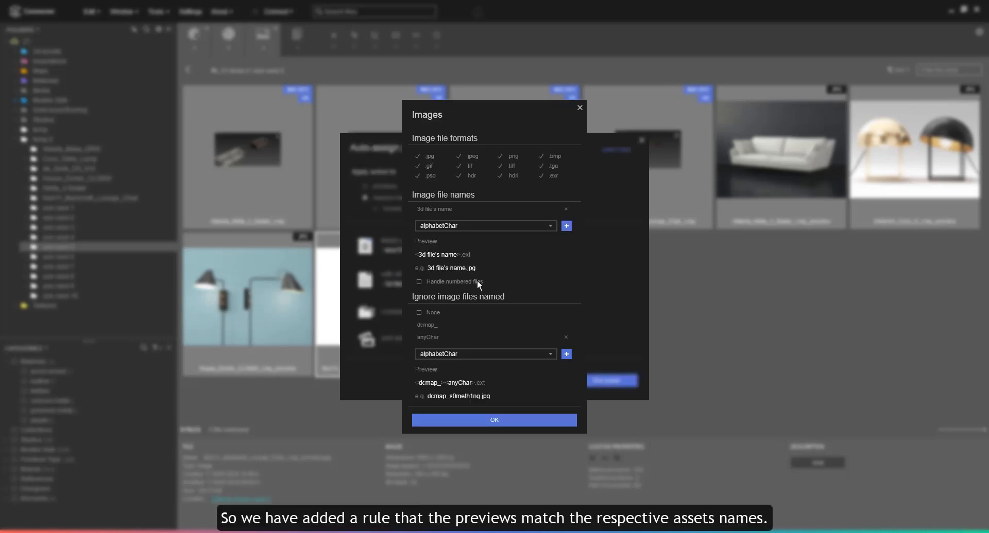
left_click(546, 222)
left_click(438, 262)
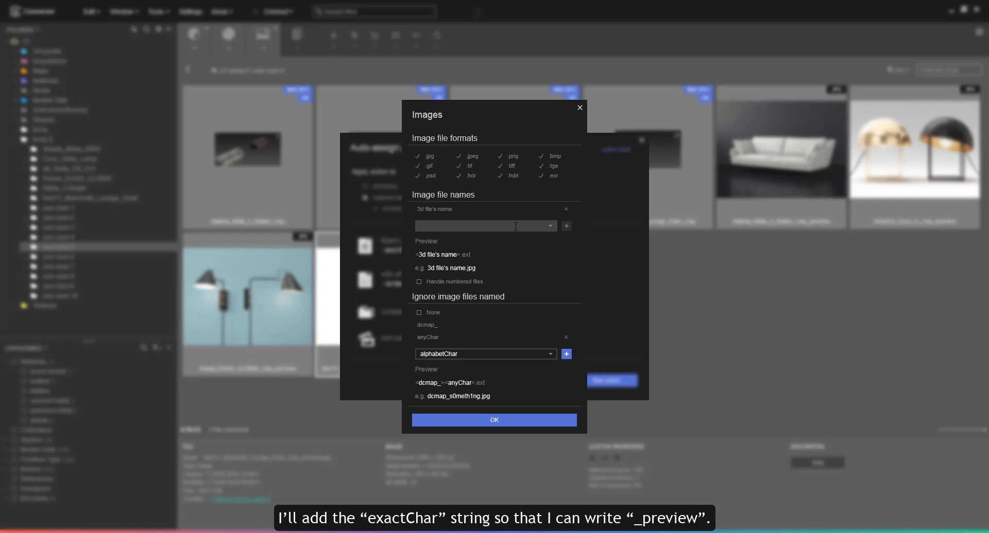
type("_previews")
key("BackSpace")
left_click(567, 226)
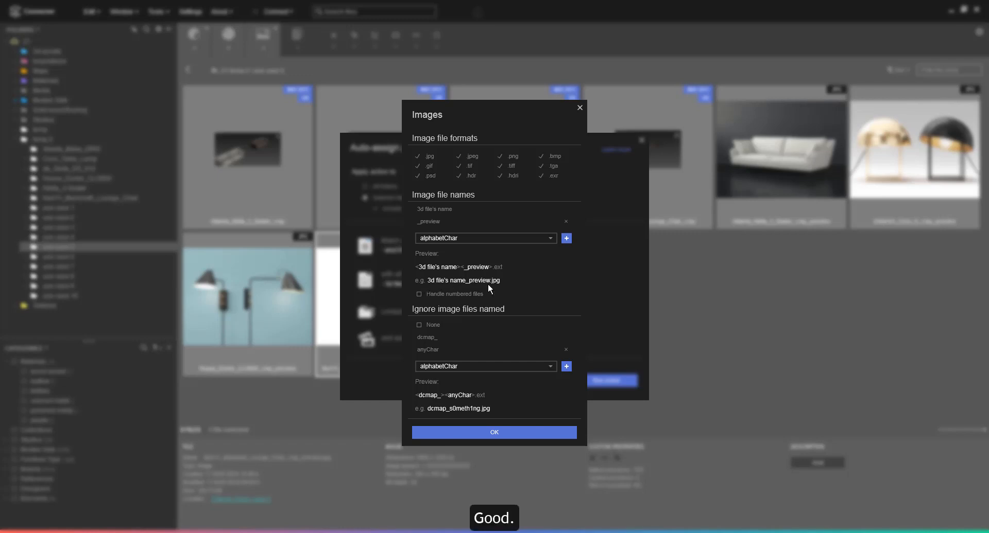
left_click(527, 432)
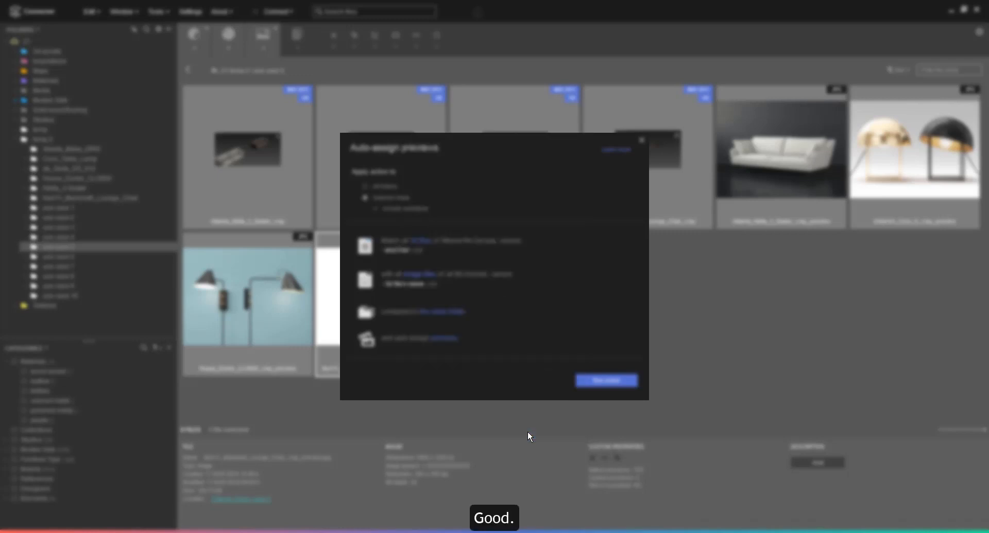
Keep the image location on Same folder, run Auto-assign previews on use case 5 and close the tool
left_click(442, 313)
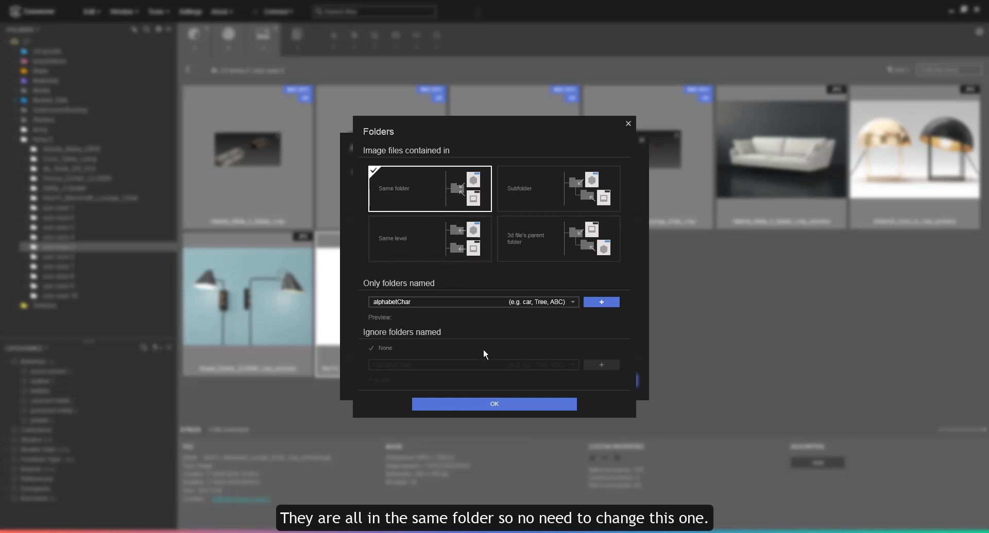
left_click(497, 404)
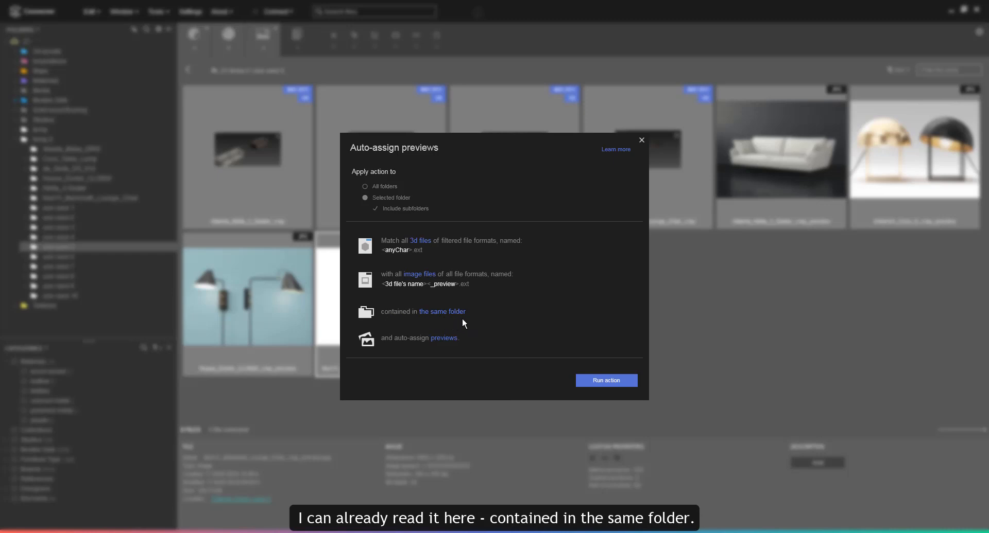
left_click(601, 381)
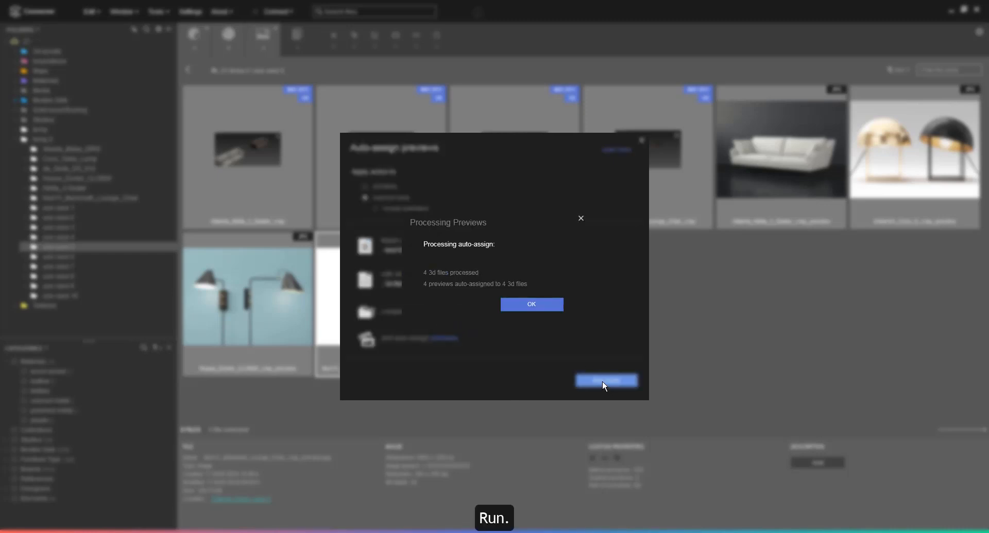
left_click(536, 305)
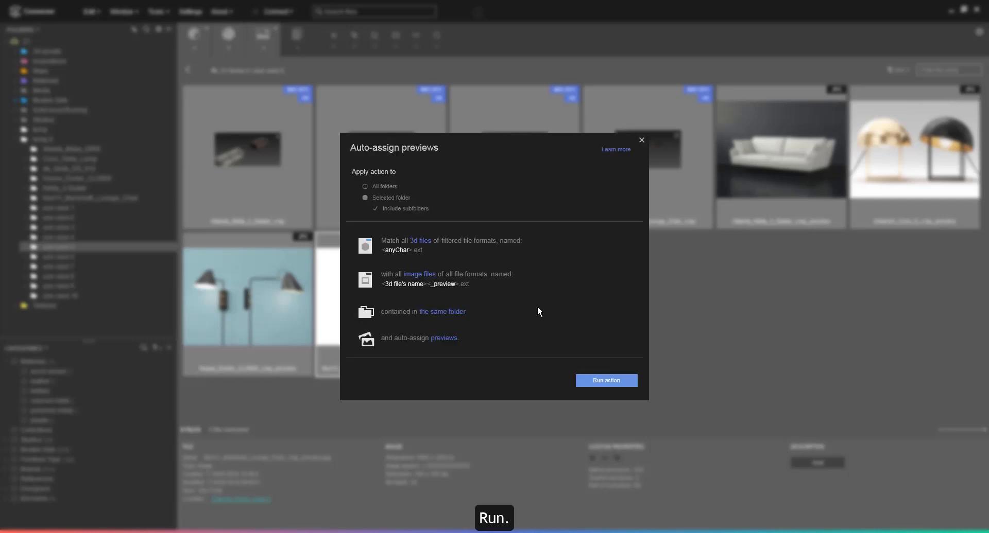
left_click(641, 140)
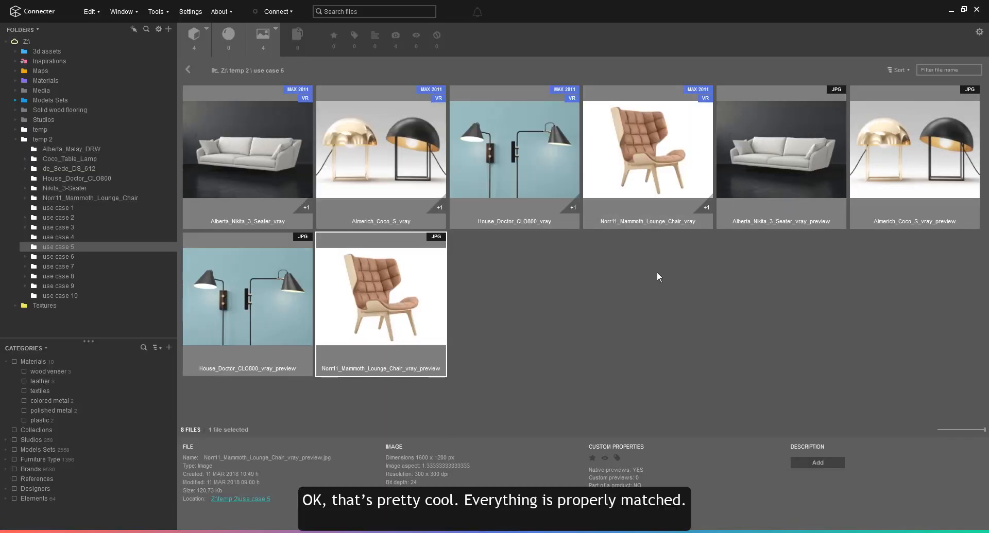
Check the assigned previews of the four max files in use case 5 at enlarged size
double_click(283, 170)
key("Right")
key("Right")
key("Right")
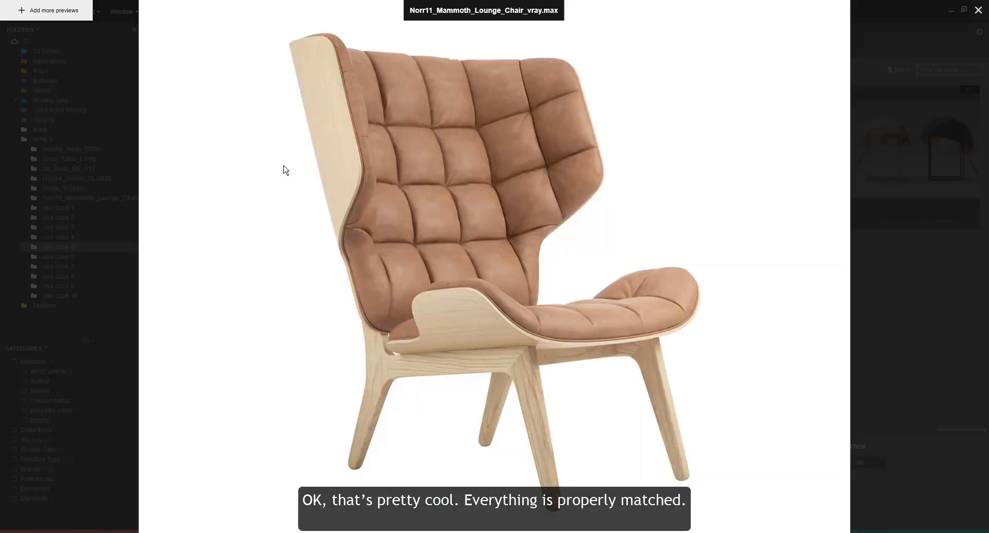
key("Escape")
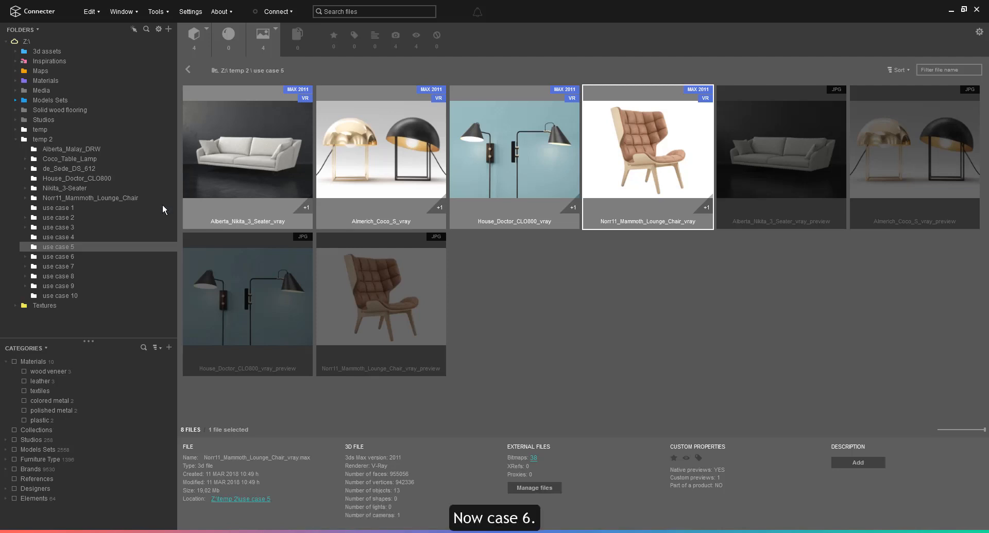
Inspect use case 6 and its preview subfolder, and display the subfolder's files together with the max files
left_click(73, 256)
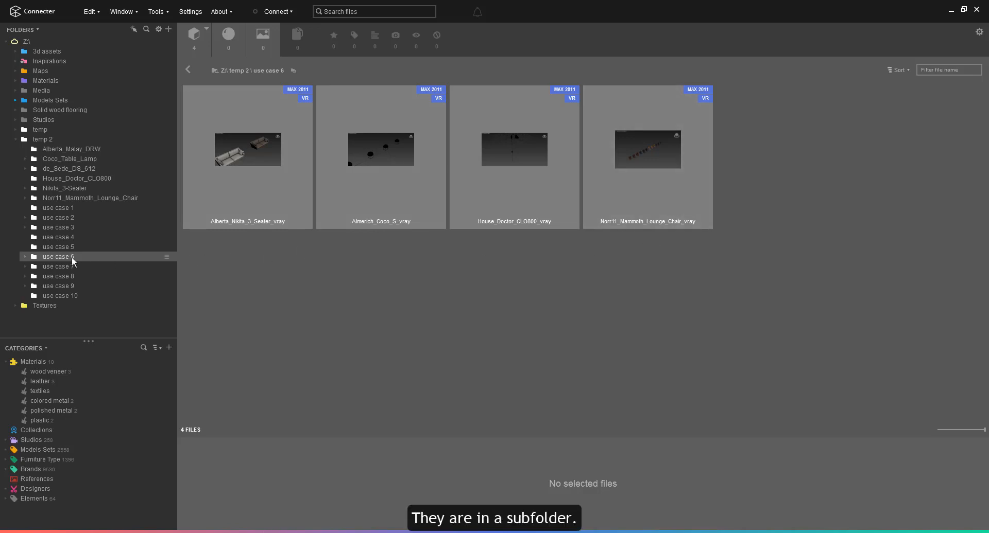
left_click(25, 257)
left_click(57, 267)
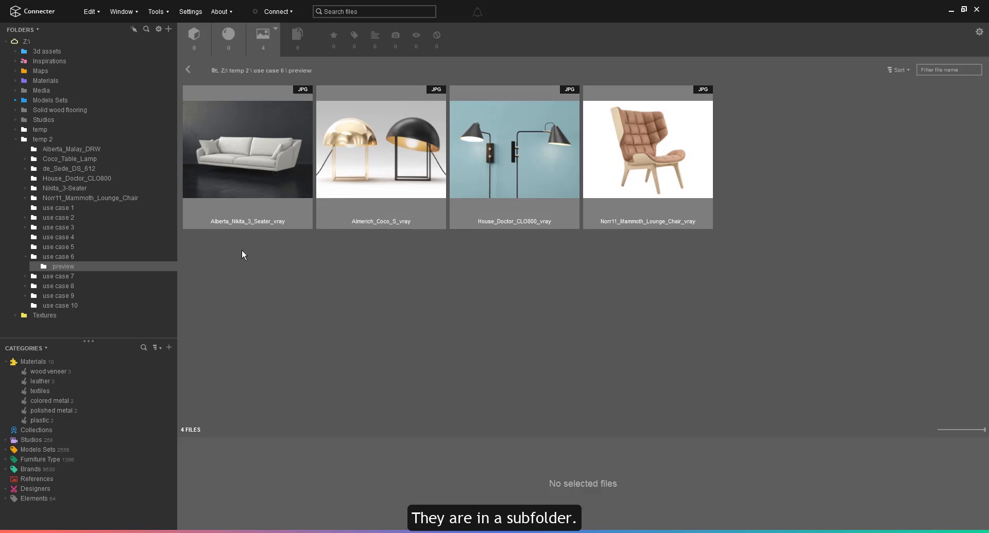
left_click(69, 255)
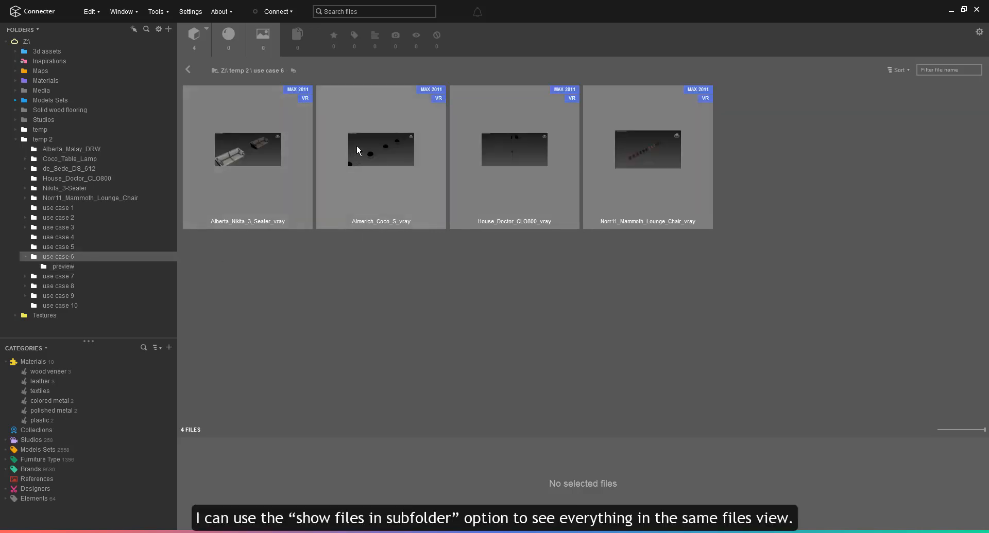
left_click(294, 71)
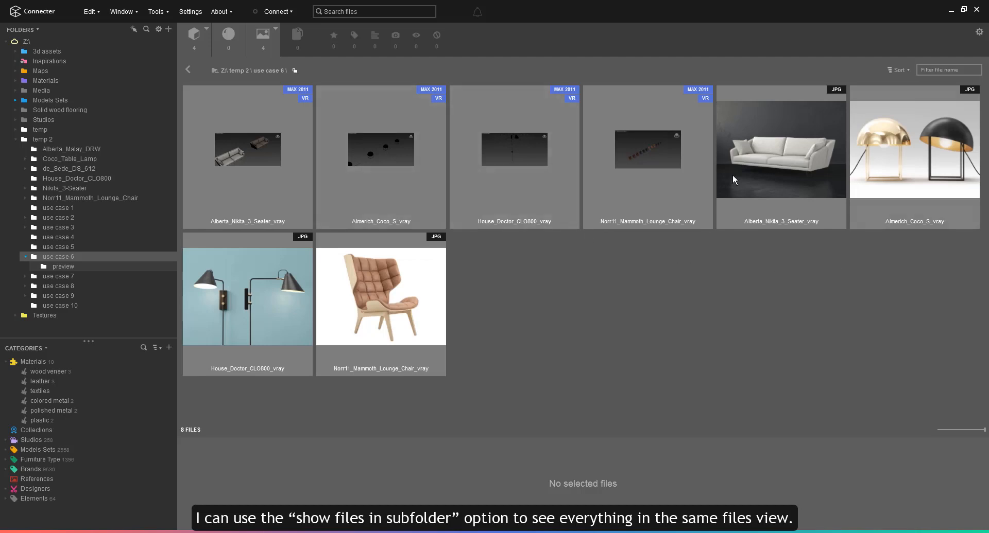
left_click(67, 258)
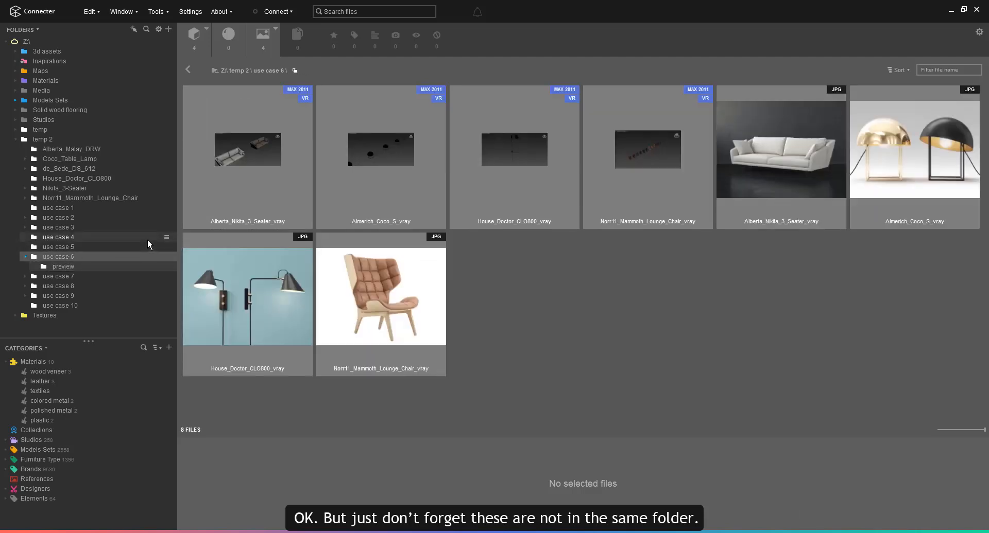
Open Auto-assign previews for use case 6 and remove _preview from the image file name rule
left_click(157, 11)
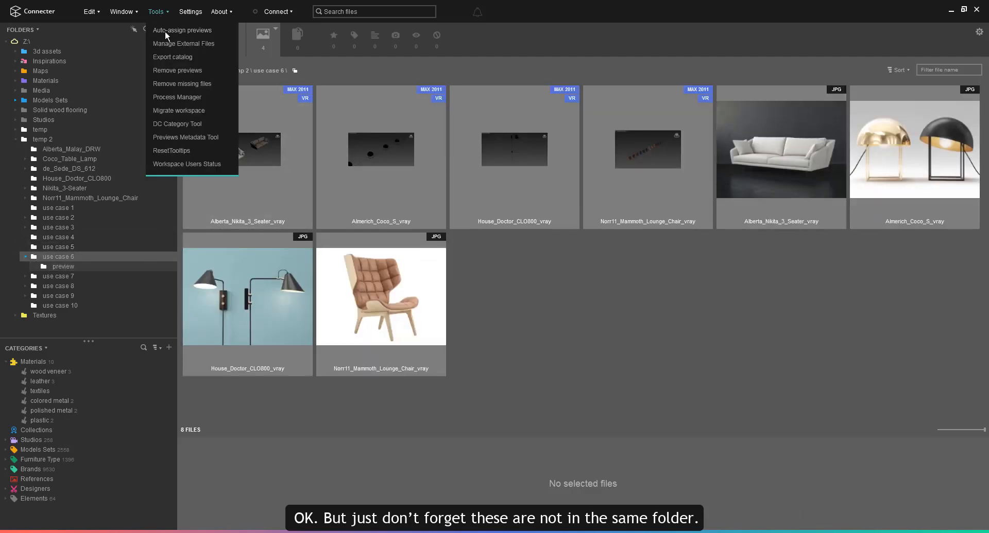
left_click(165, 30)
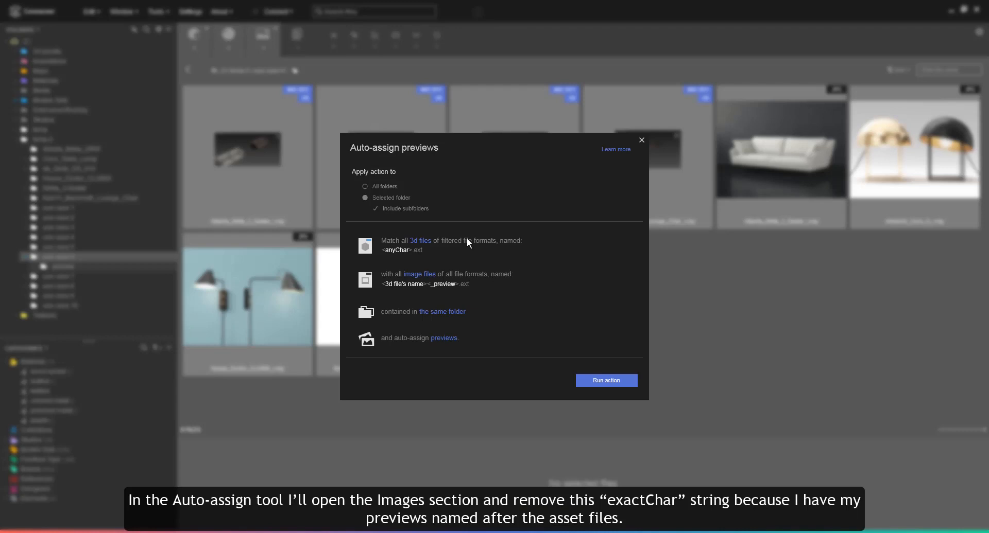
left_click(431, 274)
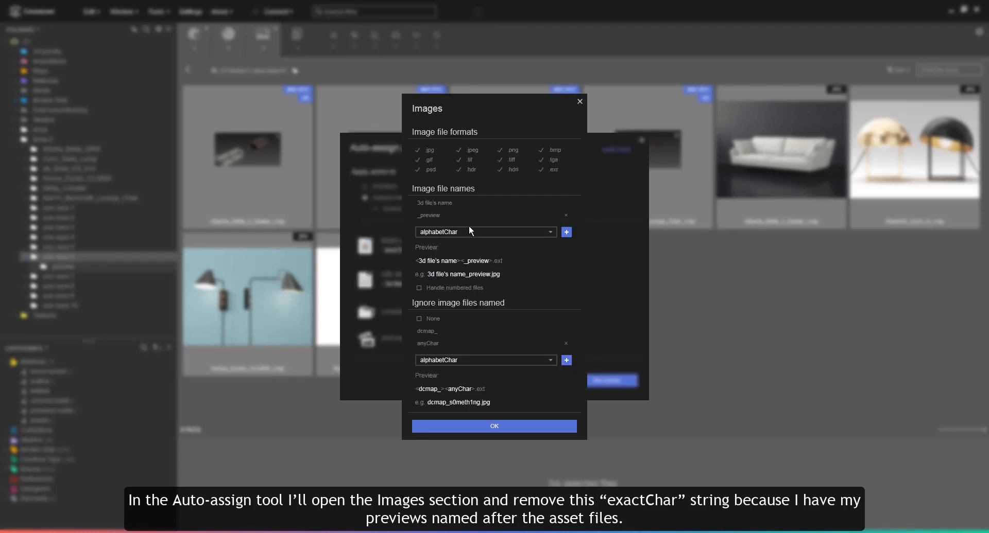
left_click(565, 215)
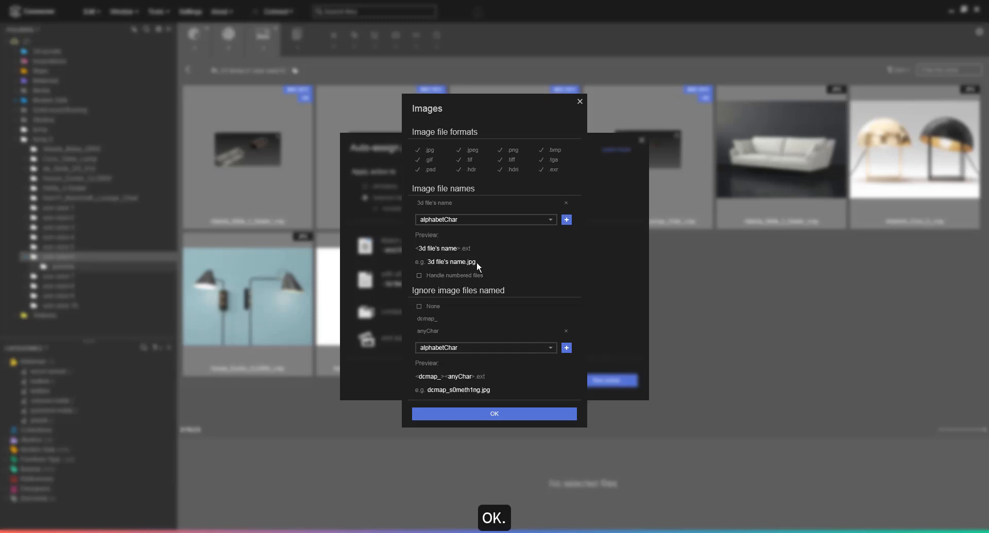
left_click(496, 414)
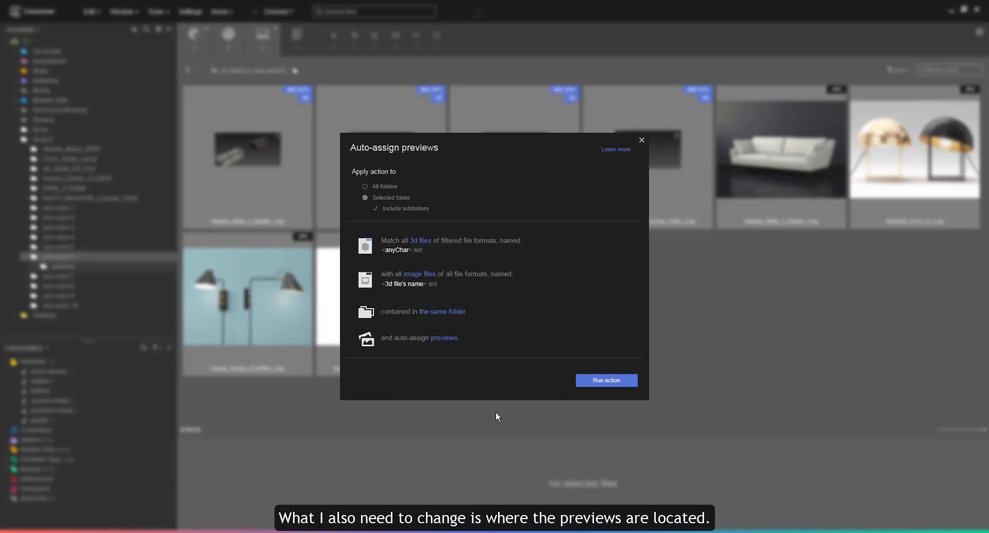
Set the image location to Subfolder, run Auto-assign previews on use case 6 and close the tool
left_click(491, 315)
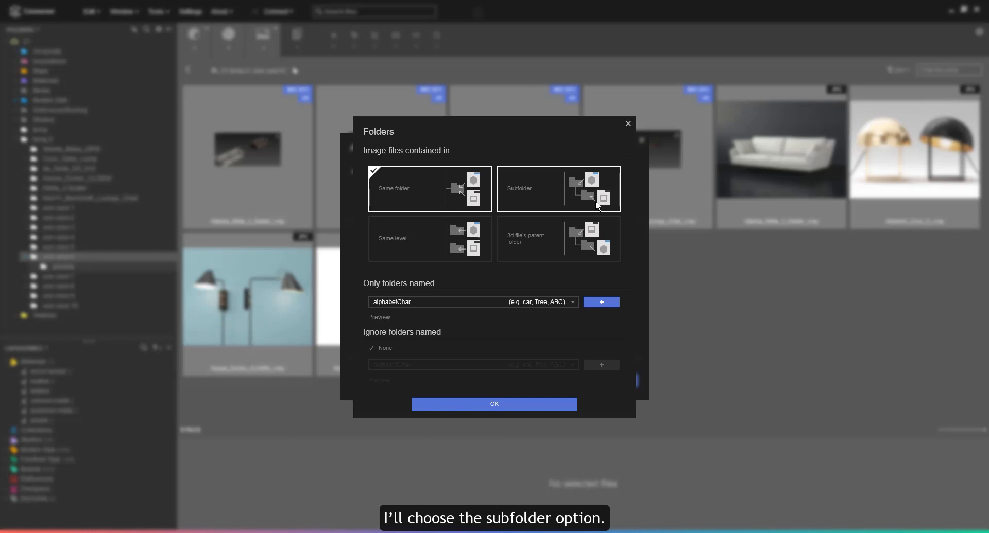
left_click(573, 204)
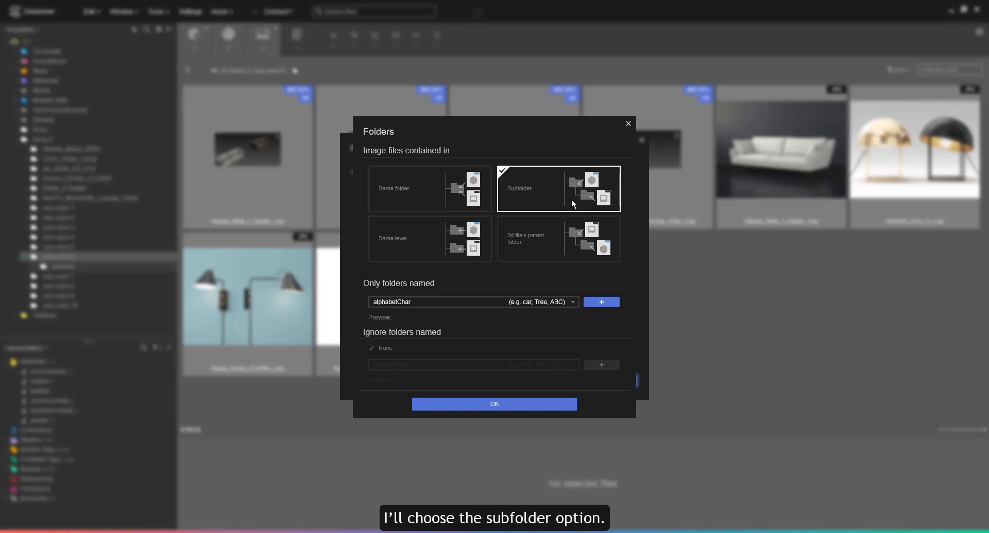
left_click(530, 404)
left_click(605, 380)
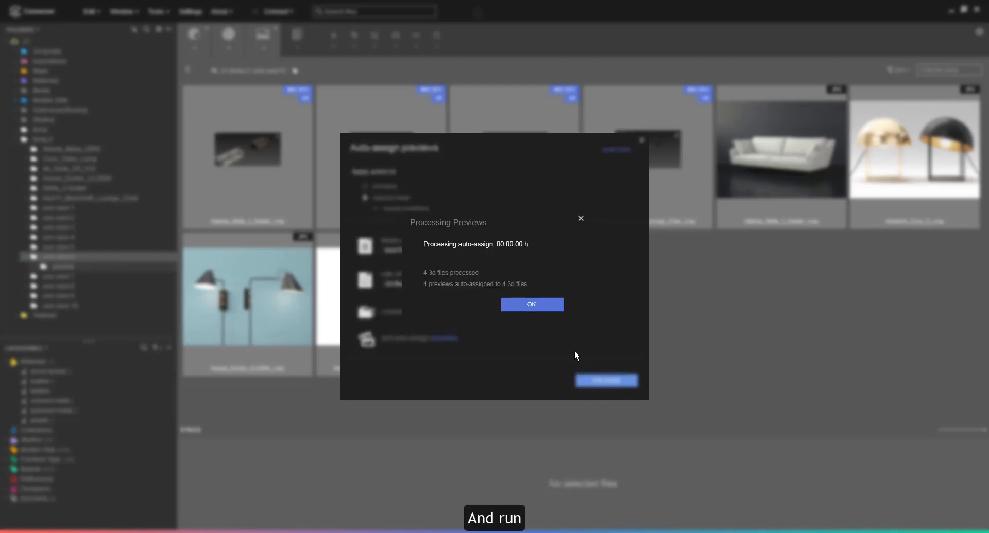
left_click(537, 303)
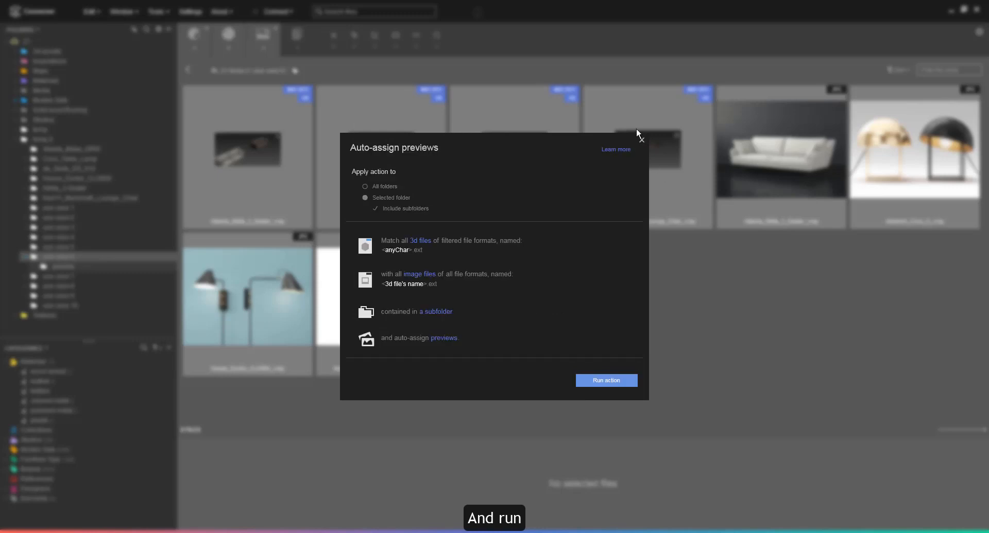
left_click(641, 141)
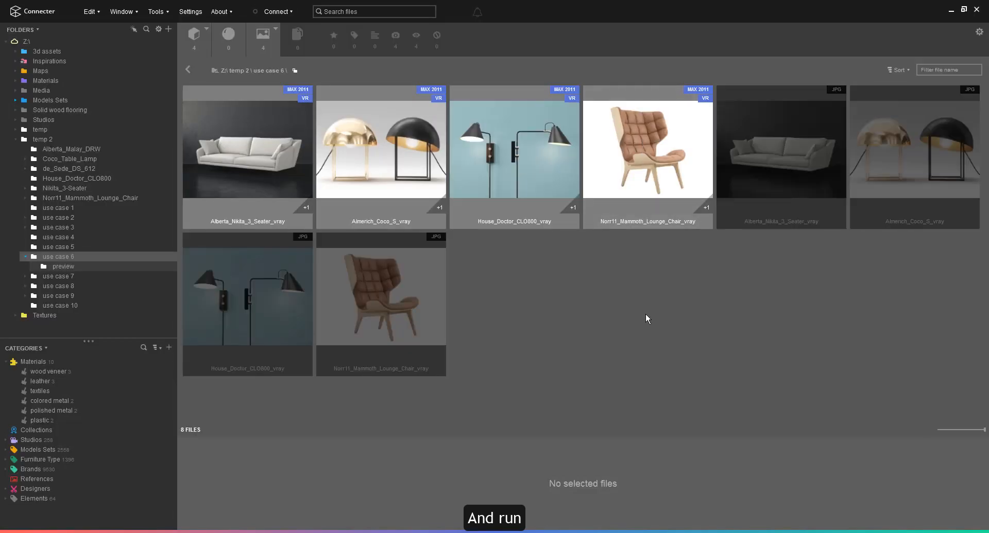
Check the assigned previews of the max files in use case 6 at enlarged size
left_click(256, 173)
key("Right")
key("Right")
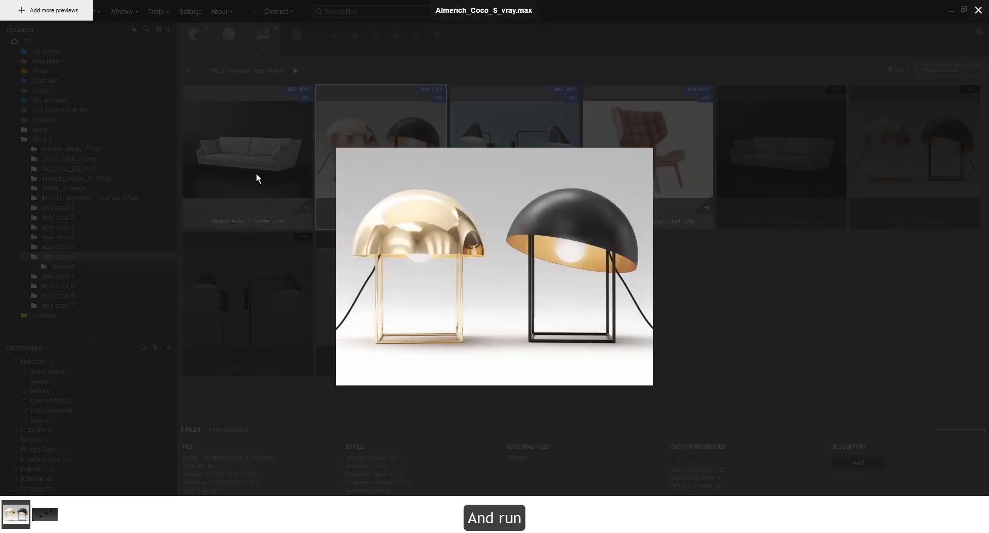
key("Right")
key("Escape")
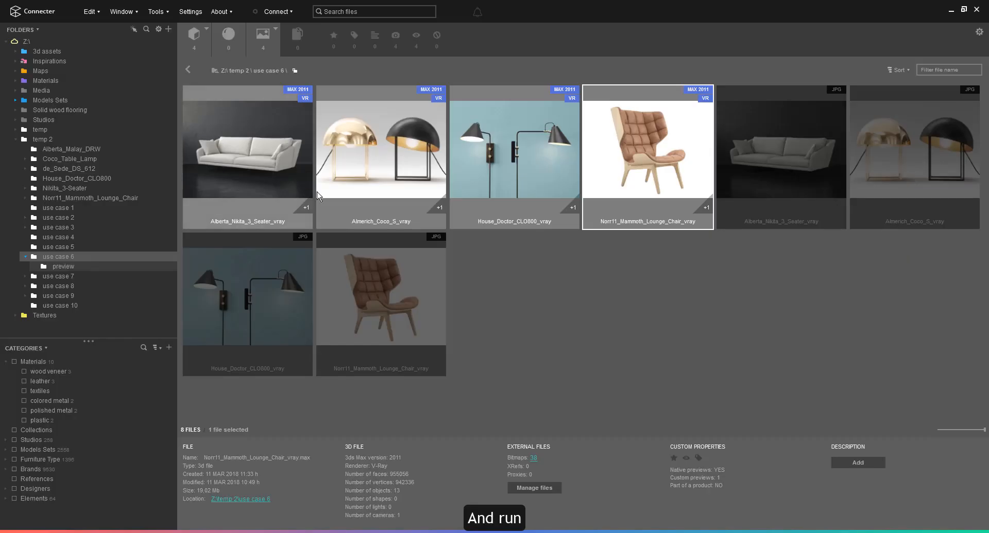
Inspect use case 7 and its preview subfolder, and display the subfolder's files together with the max files
left_click(62, 279)
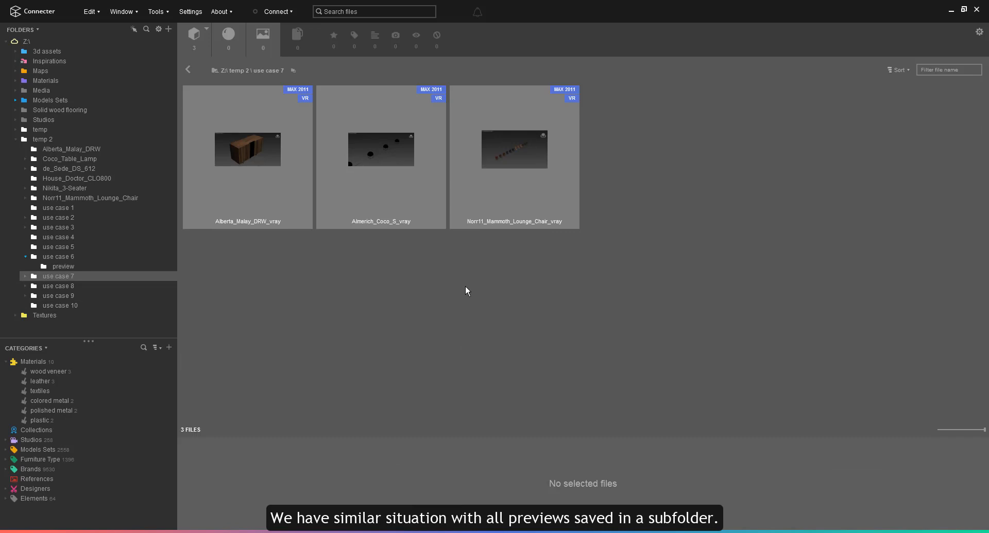
left_click(25, 276)
left_click(64, 285)
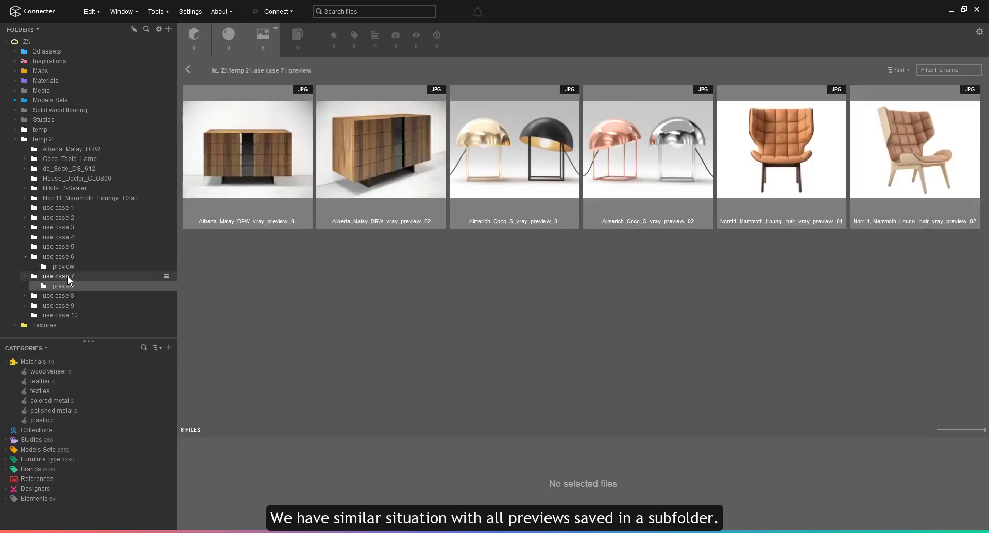
left_click(67, 276)
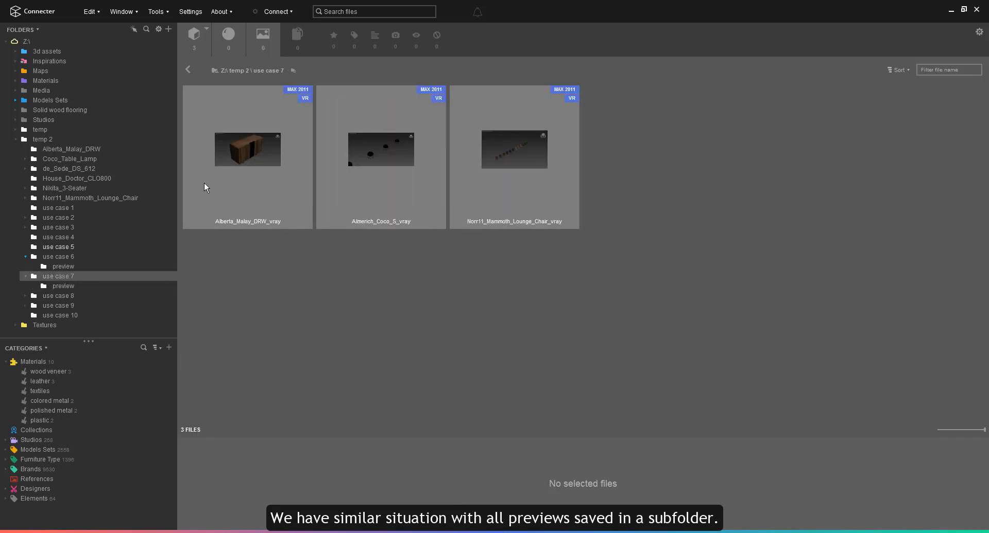
left_click(293, 72)
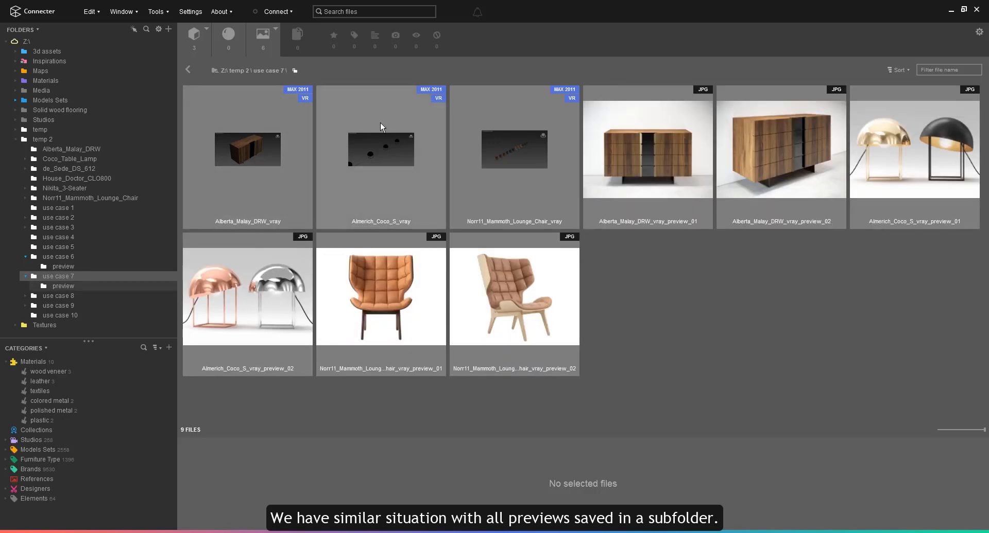
Inspect the numbered preview images of the Alberta Malay dresser in use case 7, viewing the first one enlarged
left_click(723, 166)
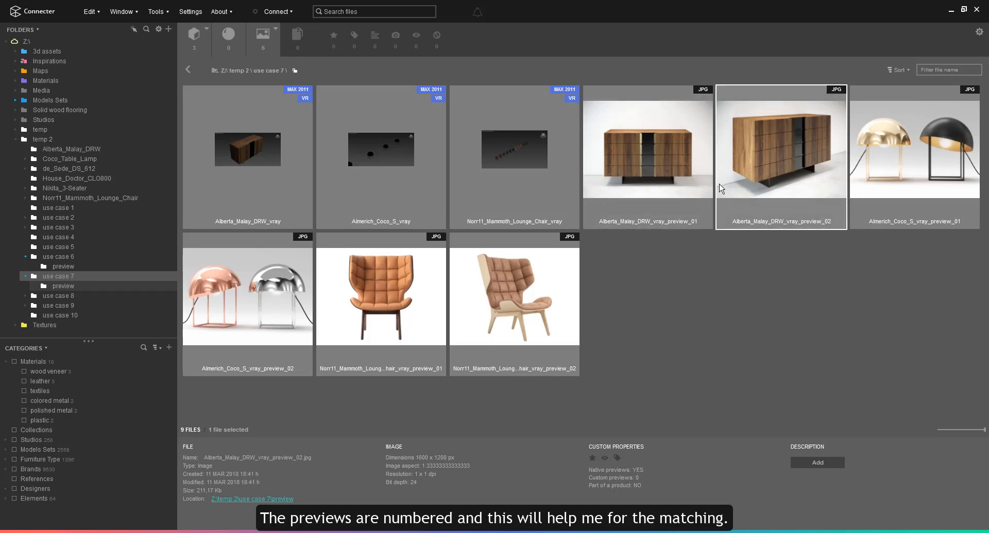
double_click(673, 187)
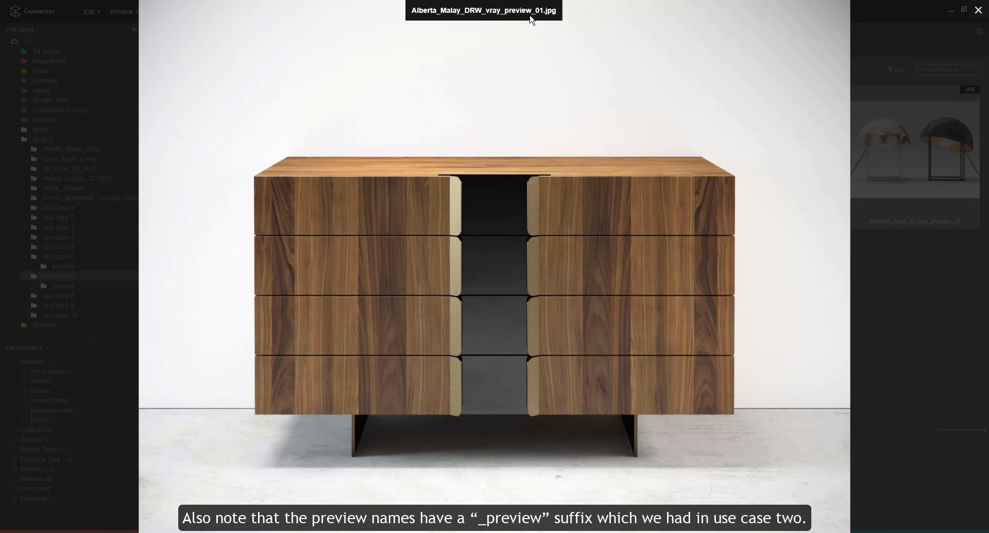
key("Escape")
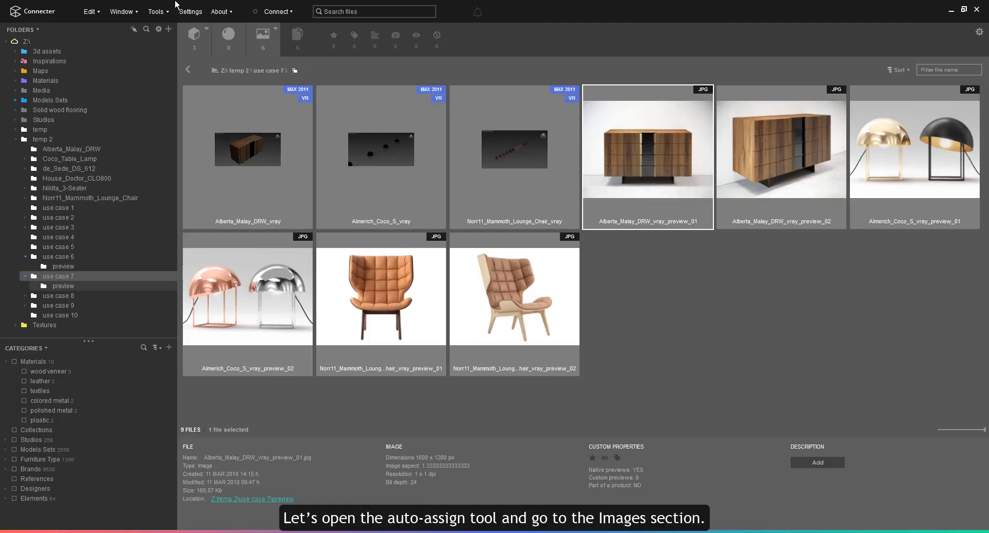
Open Auto-assign previews for use case 7 and add the exactChar string _preview to the image file name rule
left_click(157, 11)
left_click(165, 30)
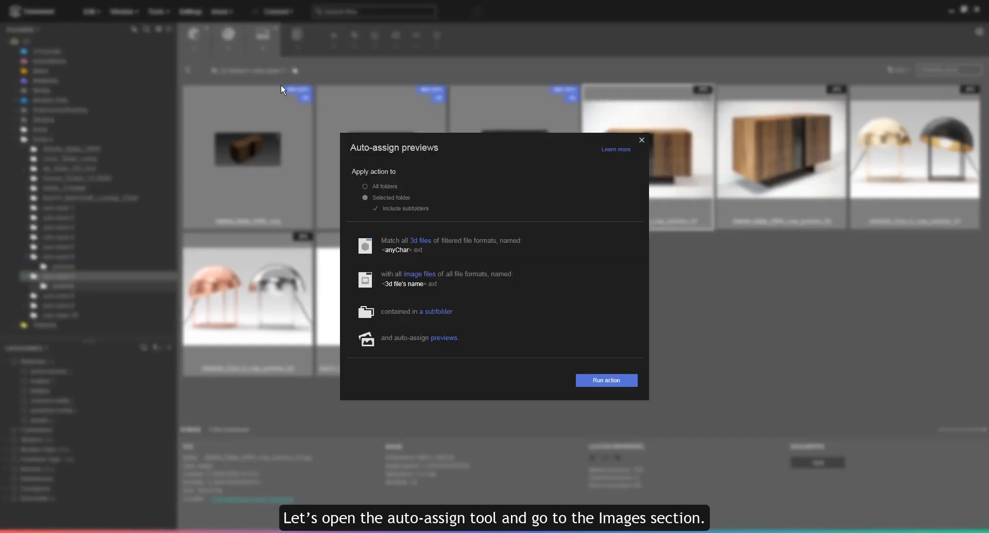
left_click(416, 274)
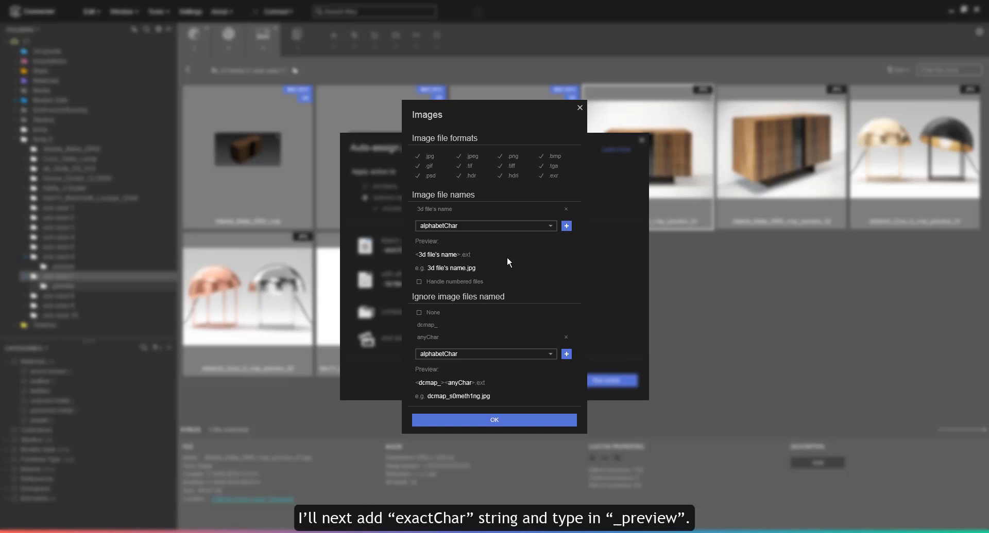
left_click(546, 222)
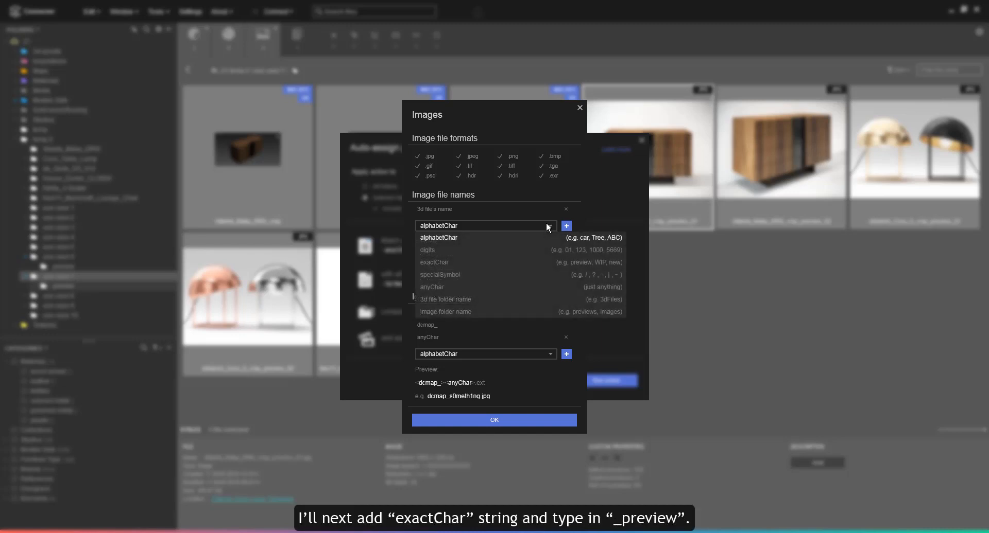
left_click(443, 260)
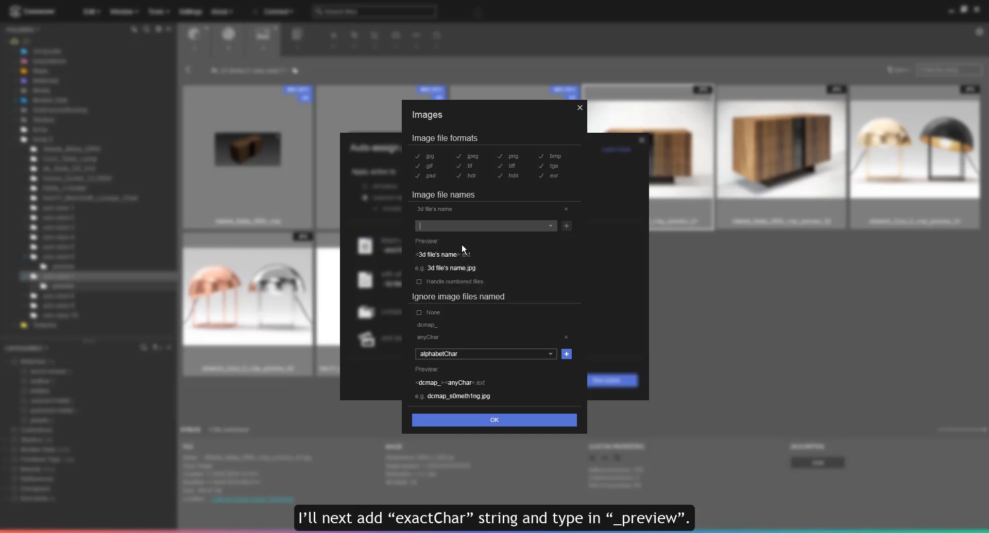
type("_preview")
left_click(566, 226)
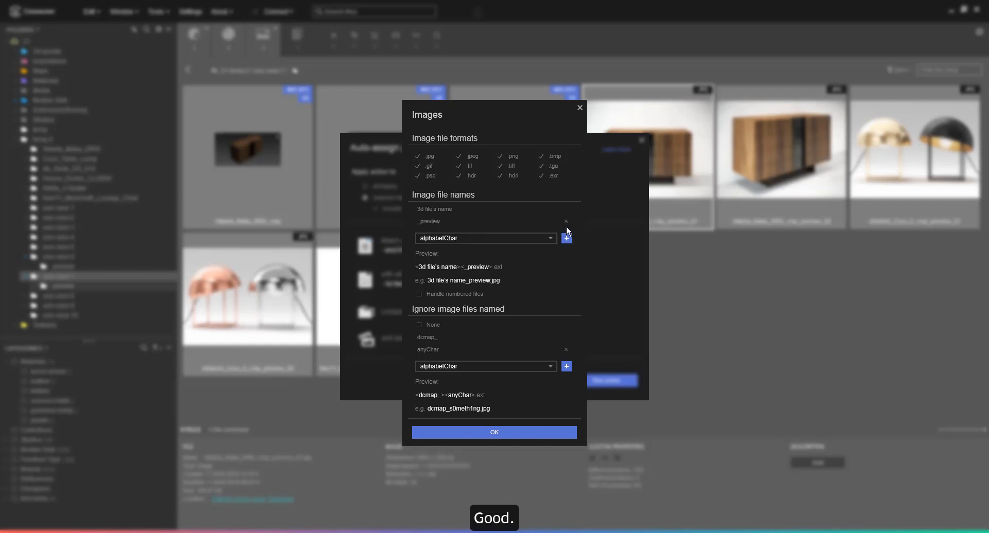
Append the specialSymbol and digits strings to the image file name rule and confirm the image settings
left_click(490, 239)
left_click(452, 275)
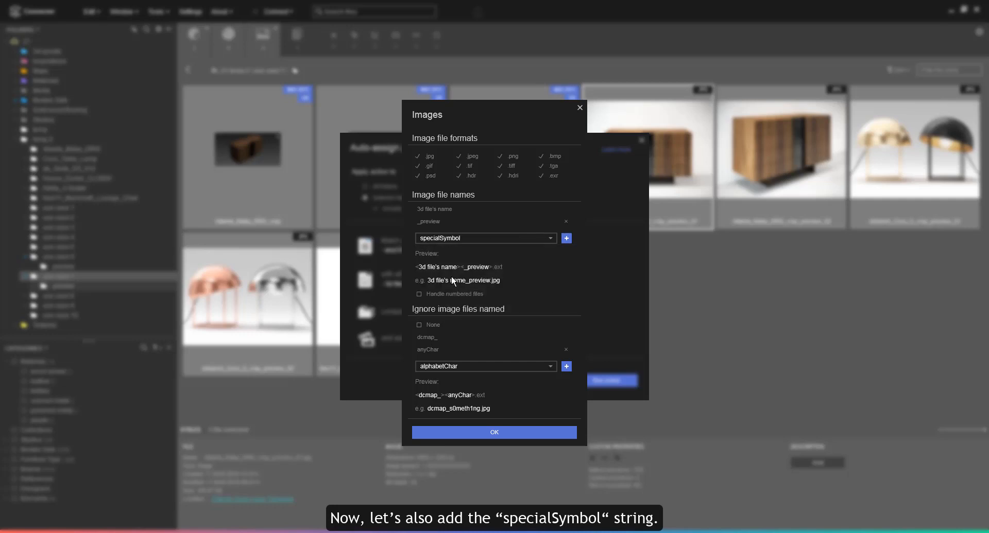
left_click(566, 239)
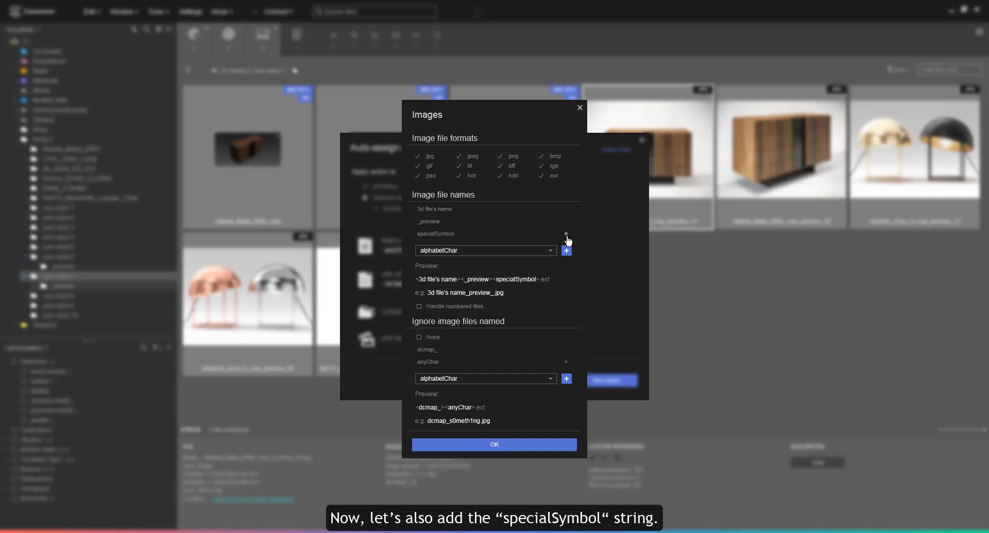
left_click(521, 251)
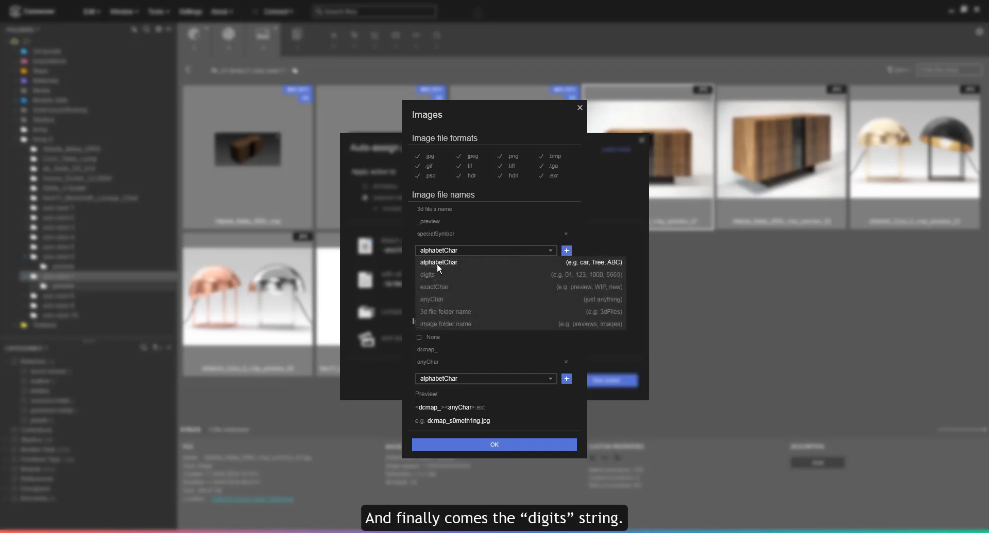
left_click(430, 274)
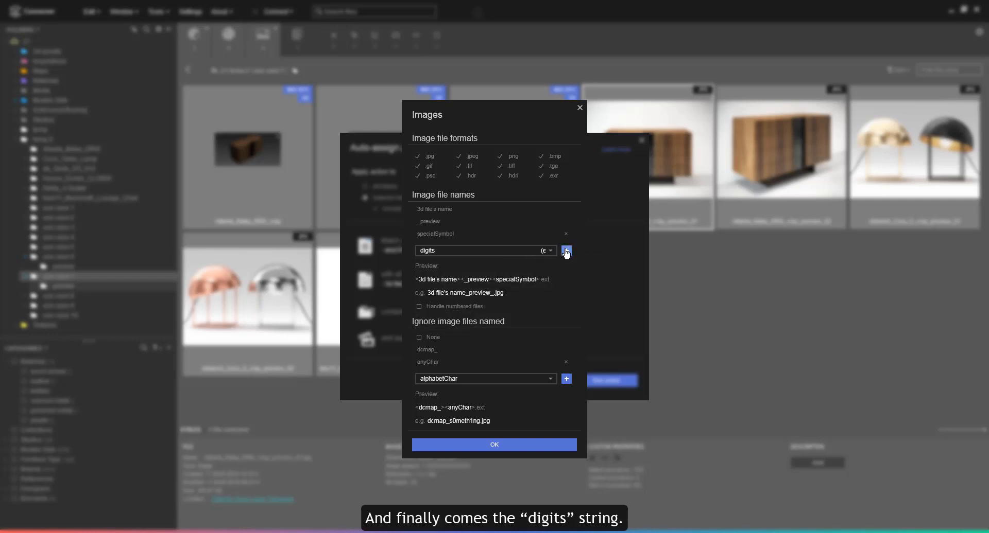
left_click(566, 251)
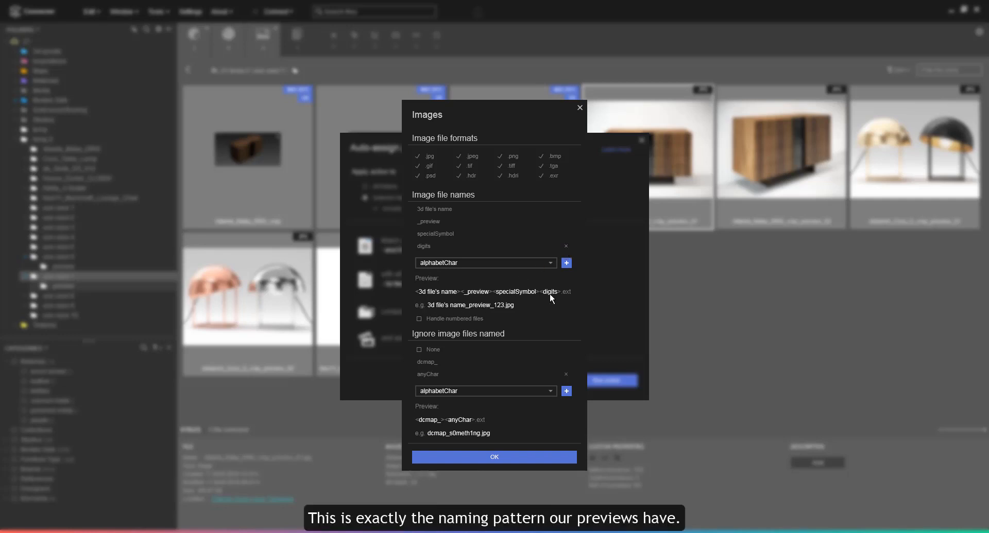
left_click(497, 457)
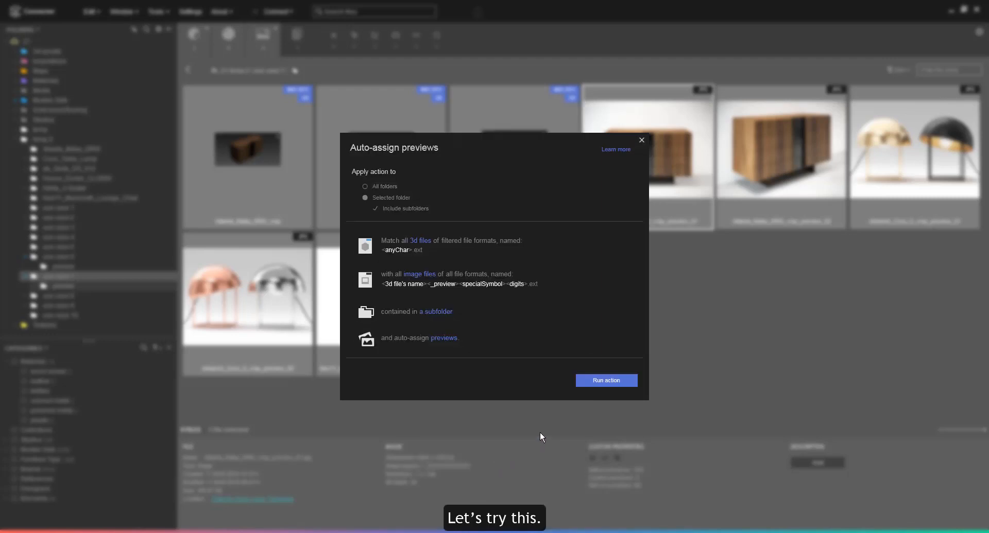
Run Auto-assign previews on use case 7 and close the tool
left_click(601, 380)
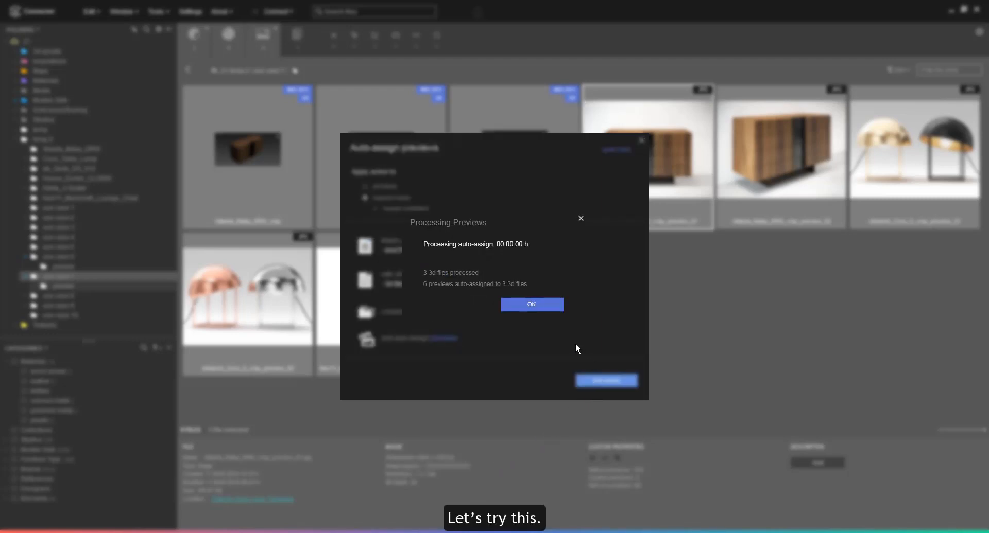
left_click(546, 305)
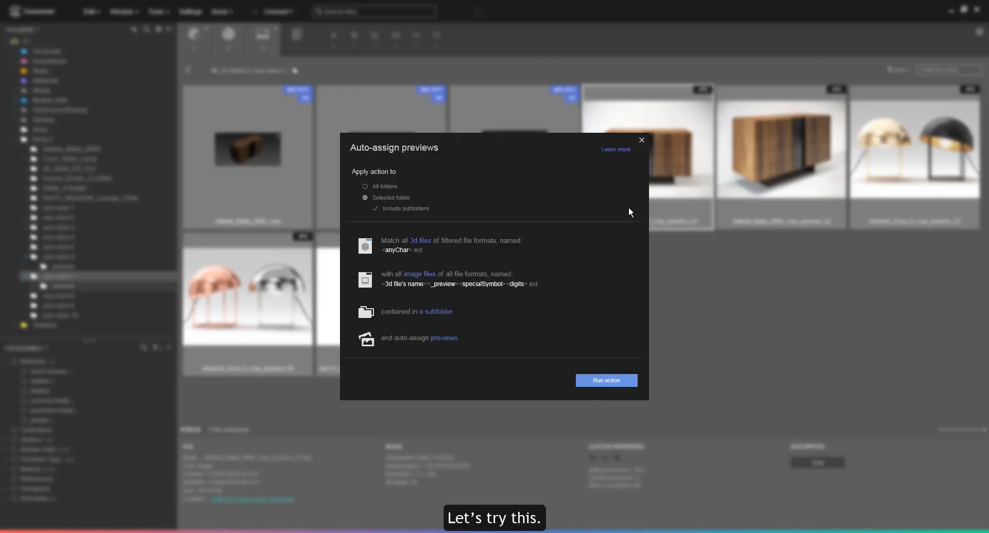
left_click(641, 139)
Check the assigned previews of the dresser, lamp and chair max files in use case 7 at enlarged size
double_click(266, 181)
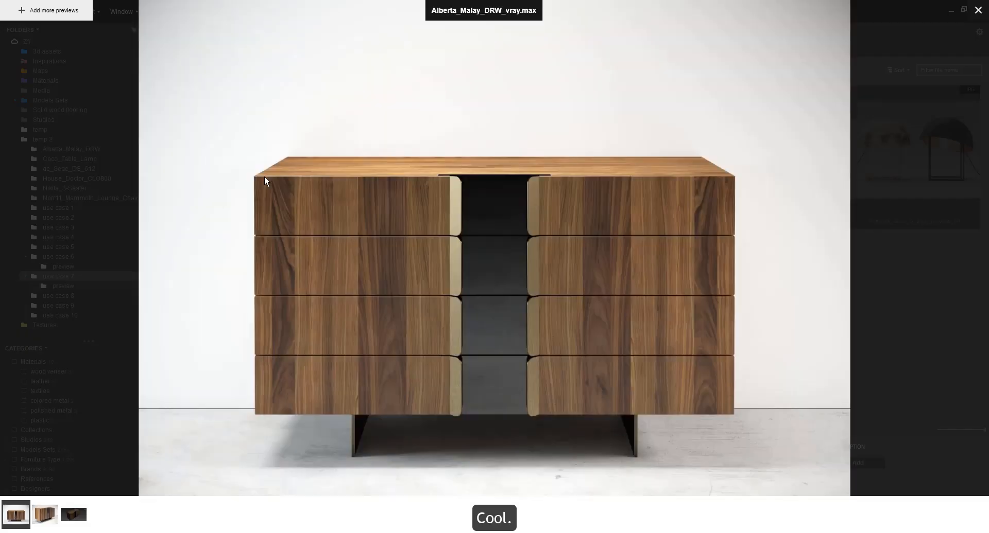
key("Right")
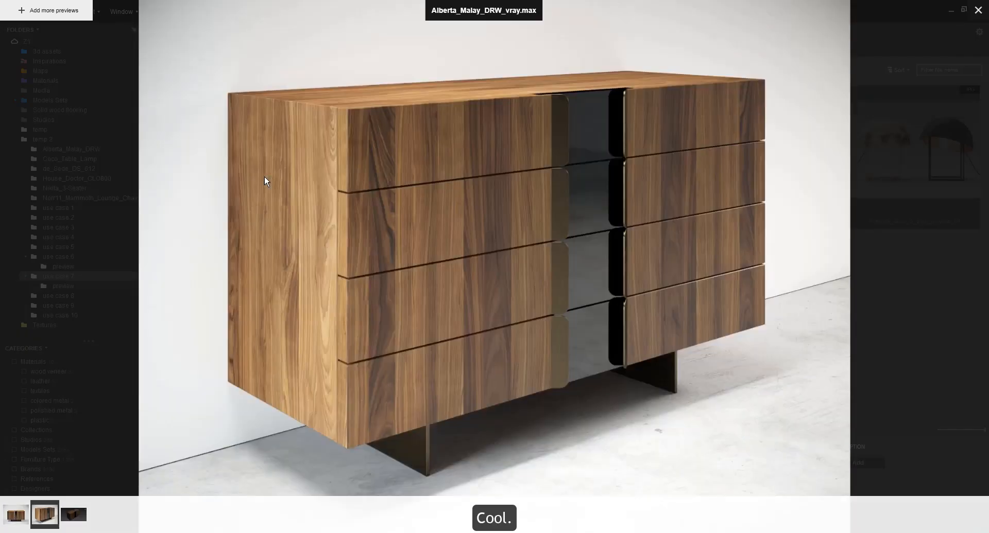
key("Right")
key("Down")
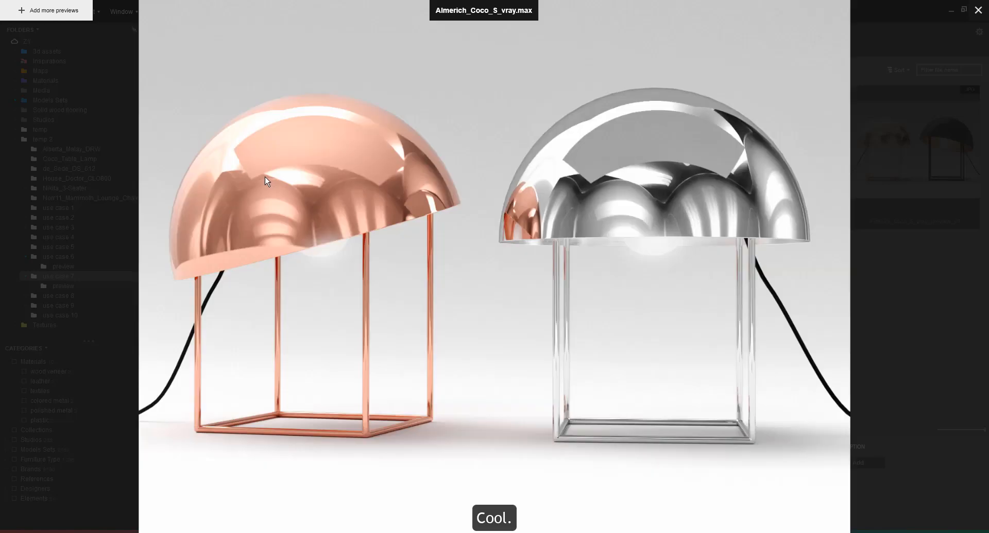
key("Down")
key("Escape")
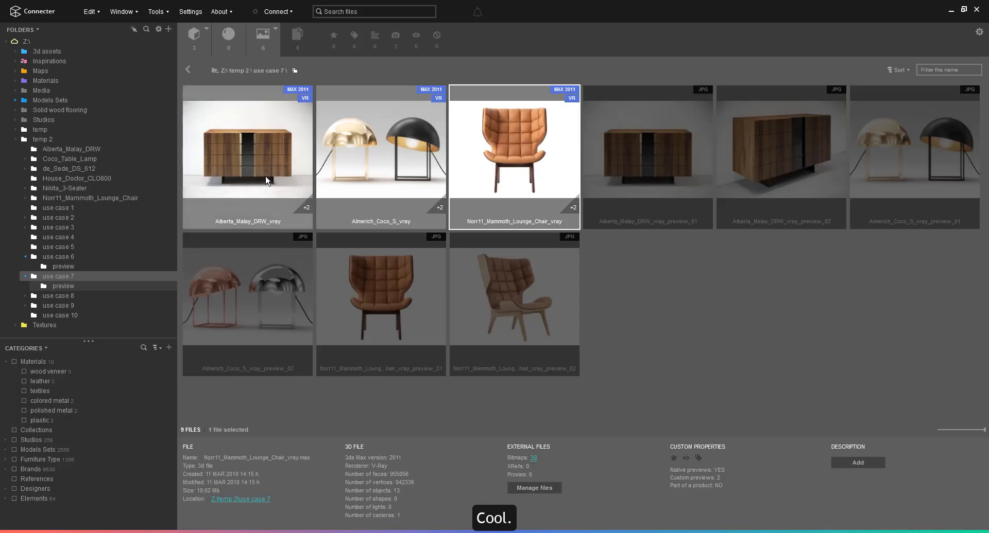
Expand use case 8 and inspect the contents of its 3d models and previews subfolders
left_click(66, 295)
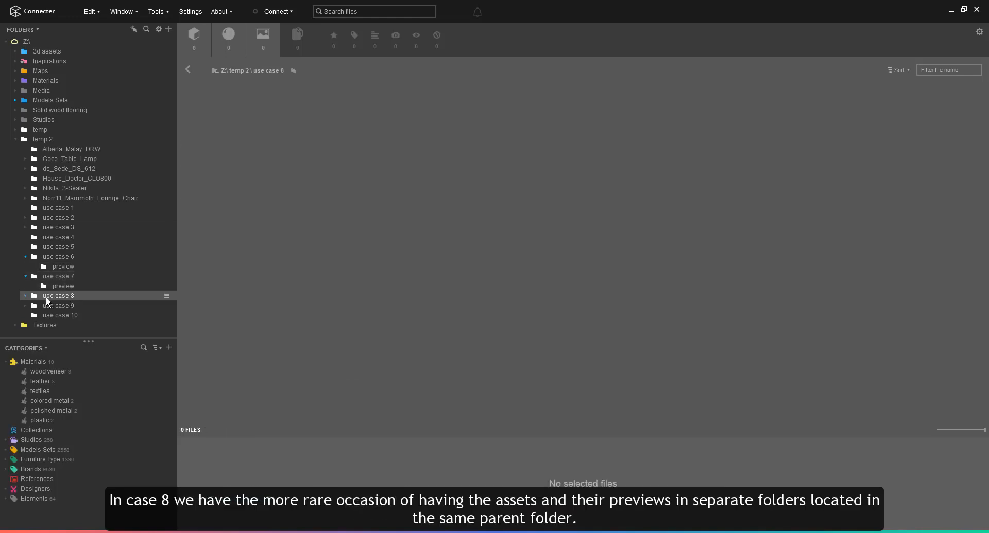
left_click(25, 295)
scroll(28, 296, "down", 1)
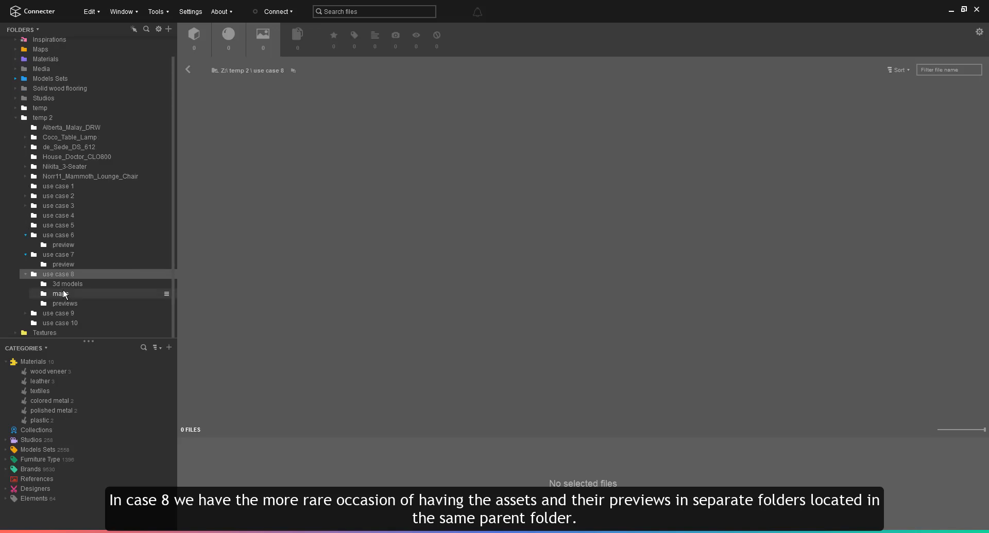
left_click(64, 285)
left_click(62, 304)
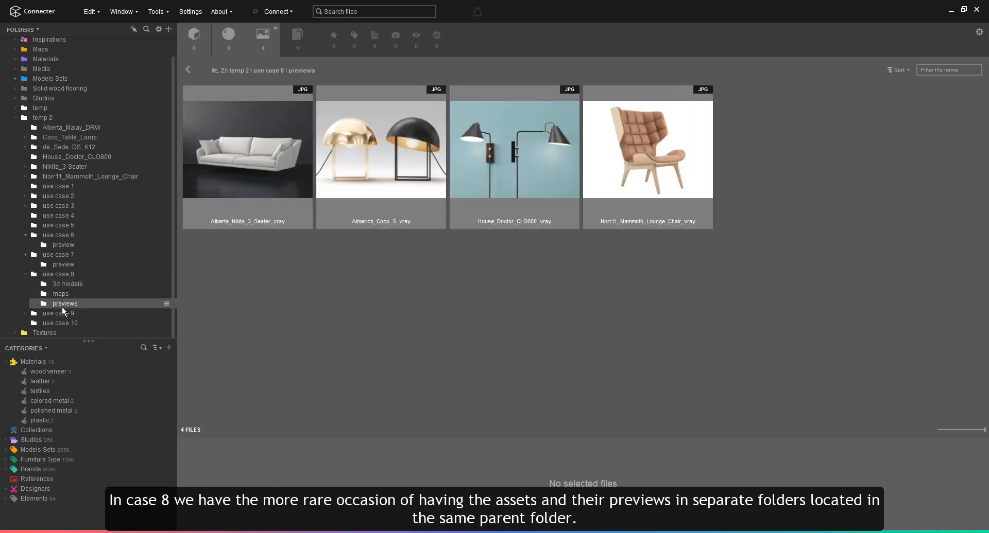
left_click(64, 287)
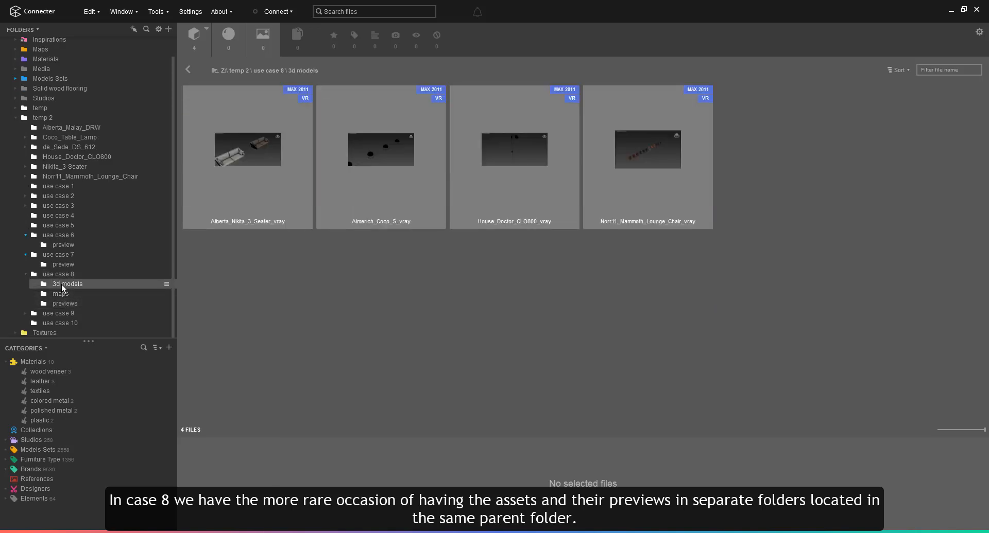
Display all subfolder files of use case 8 together and filter them by the file name text vray
left_click(65, 273)
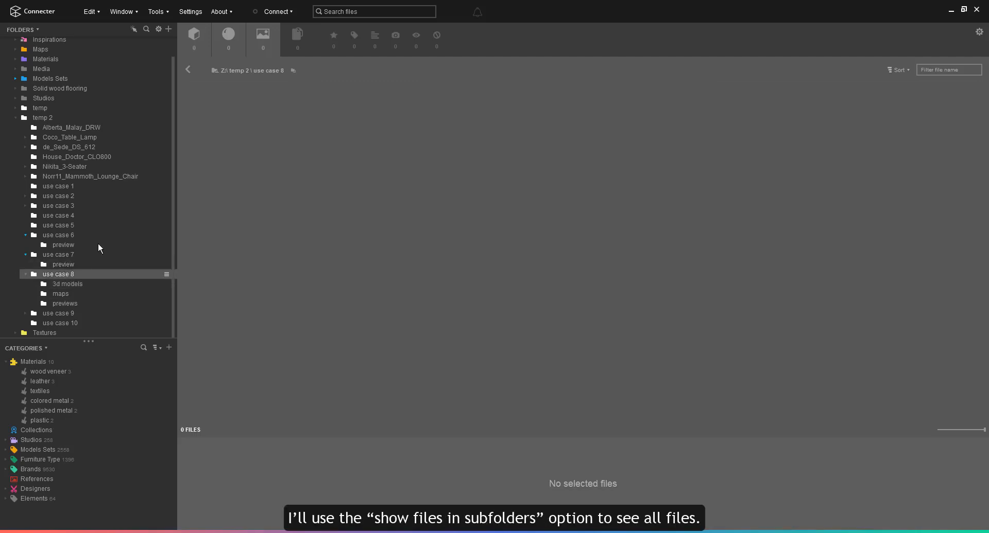
left_click(293, 71)
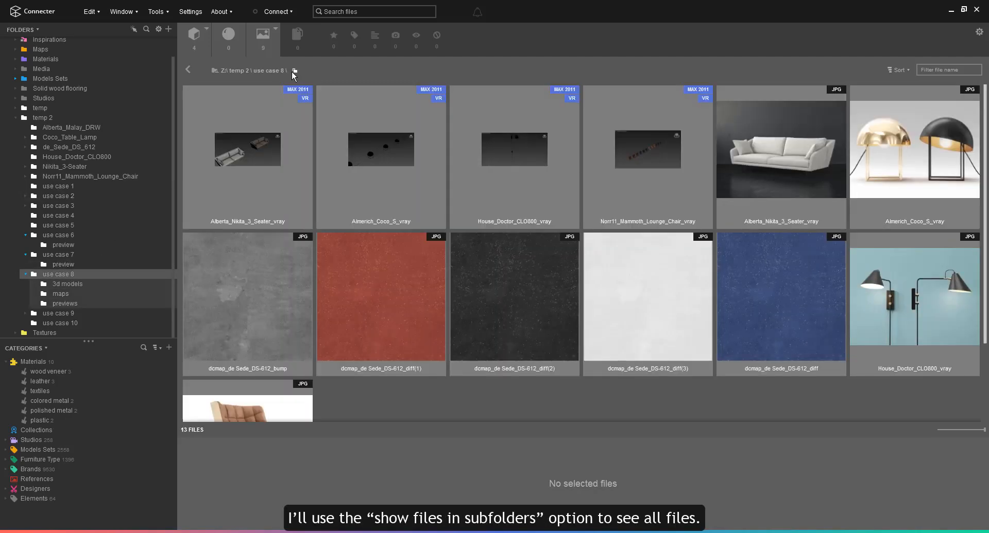
left_click(443, 268)
left_click(596, 284)
left_click(935, 69)
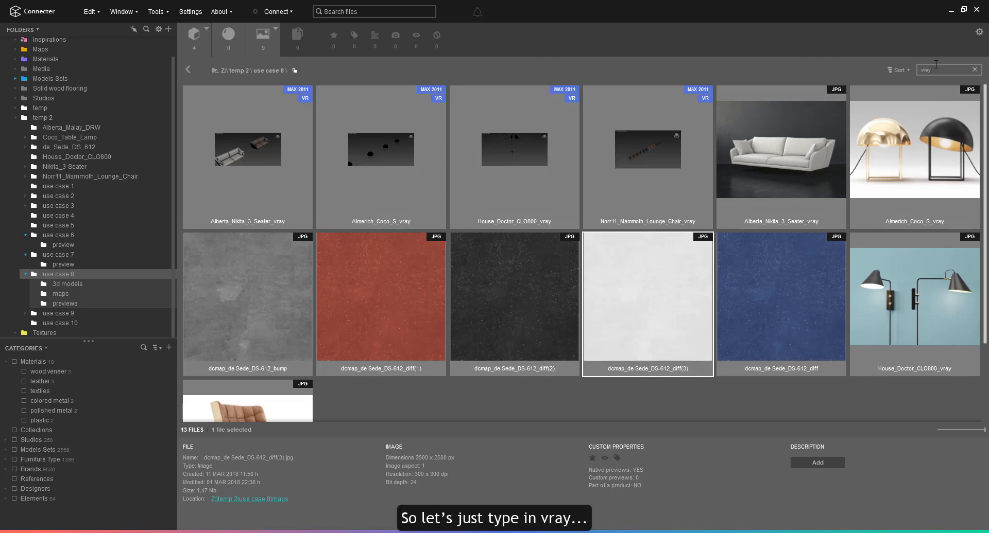
key("Return")
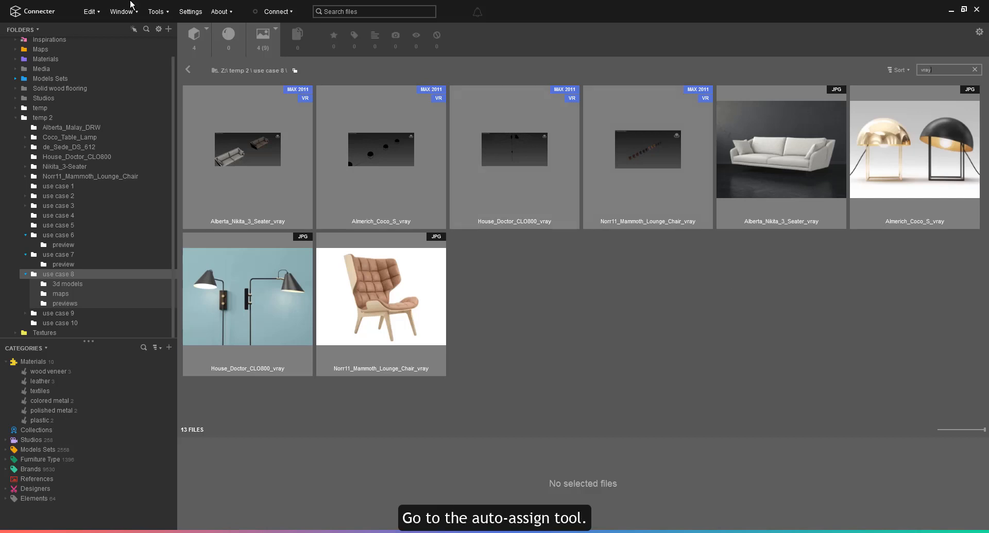
Open Auto-assign previews for use case 8 and remove digits, specialSymbol and _preview from the image file name rule
left_click(164, 13)
left_click(165, 28)
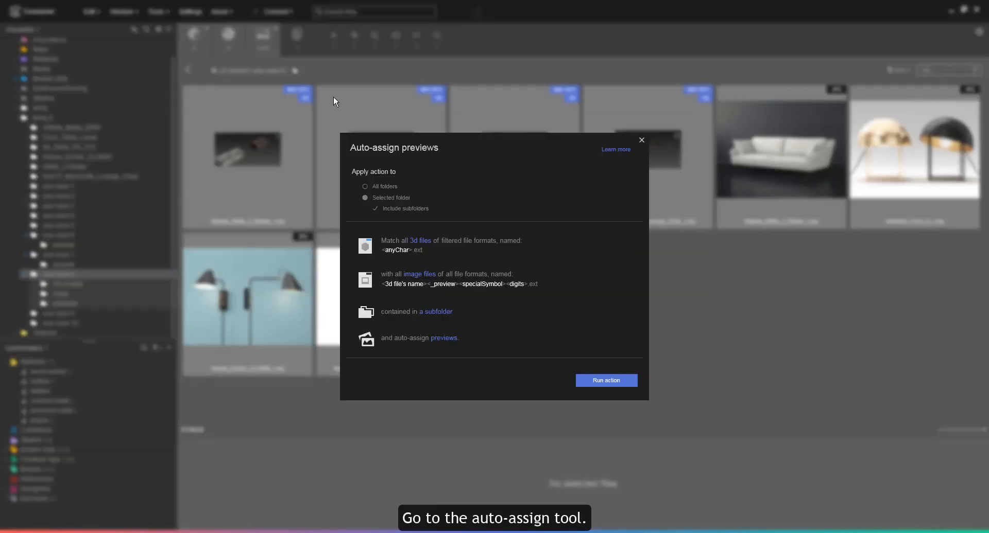
left_click(420, 274)
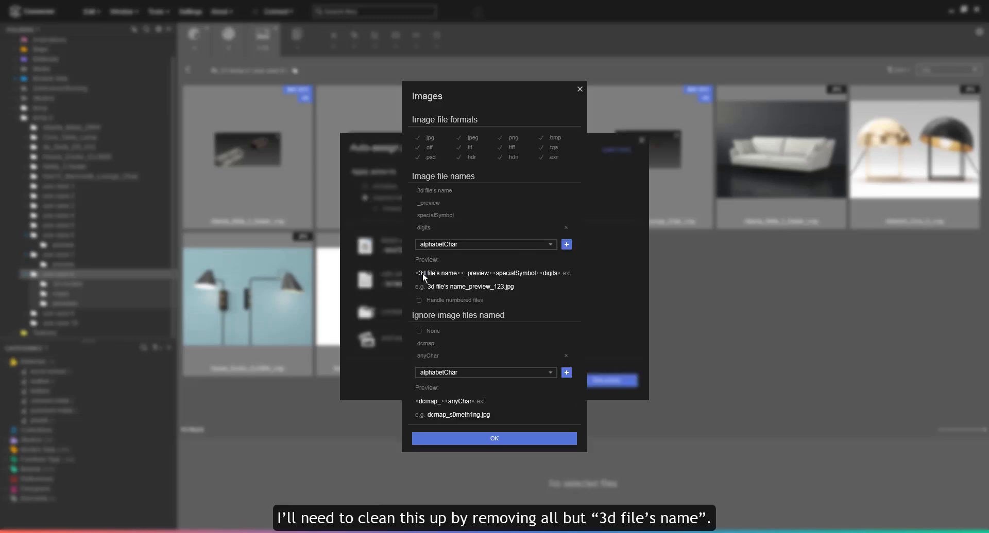
left_click(566, 227)
left_click(566, 215)
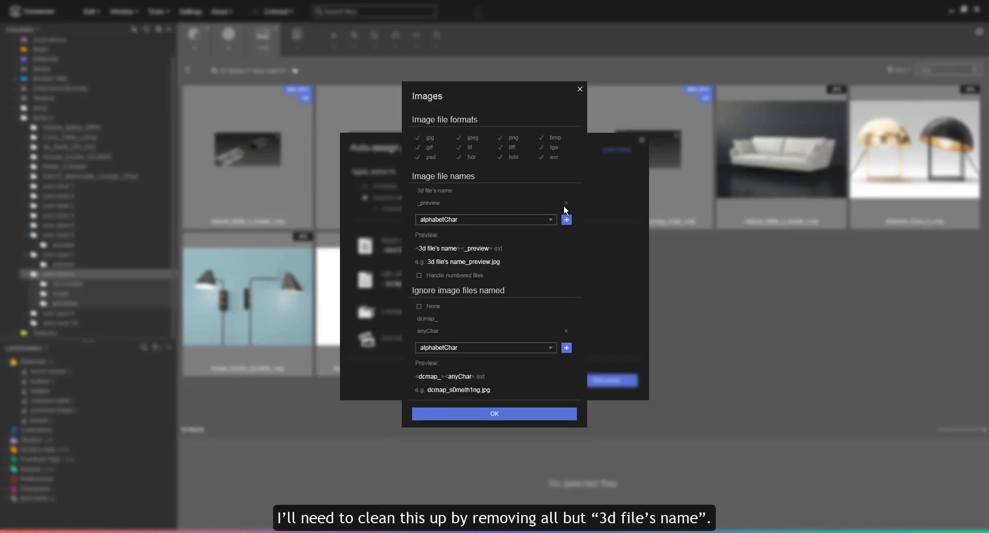
left_click(566, 203)
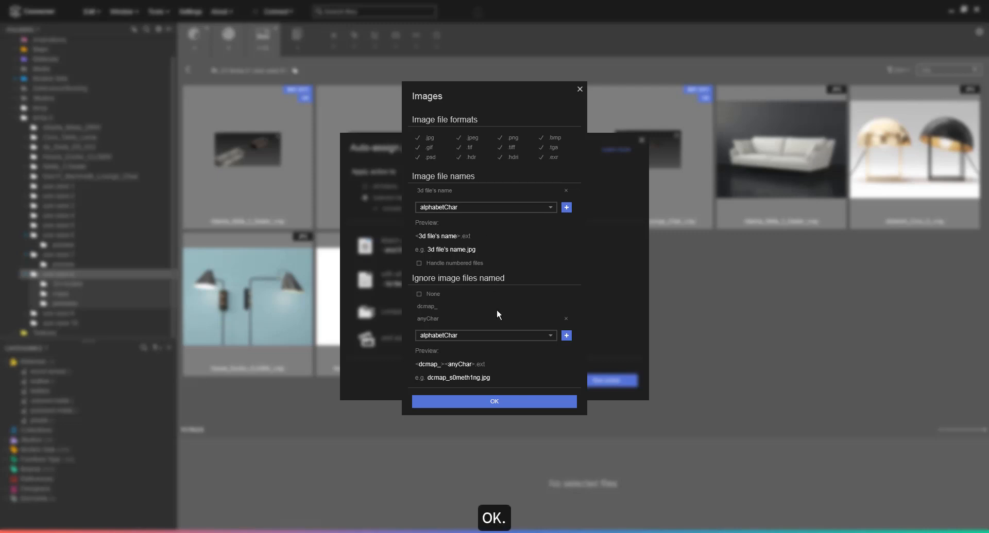
left_click(494, 400)
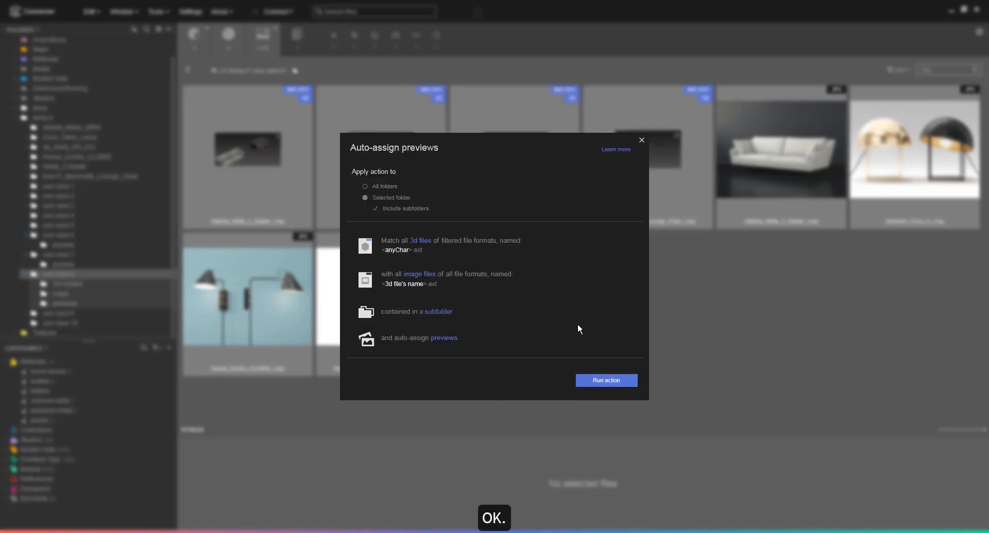
Set the folder location of the image files to Same level and confirm
left_click(436, 312)
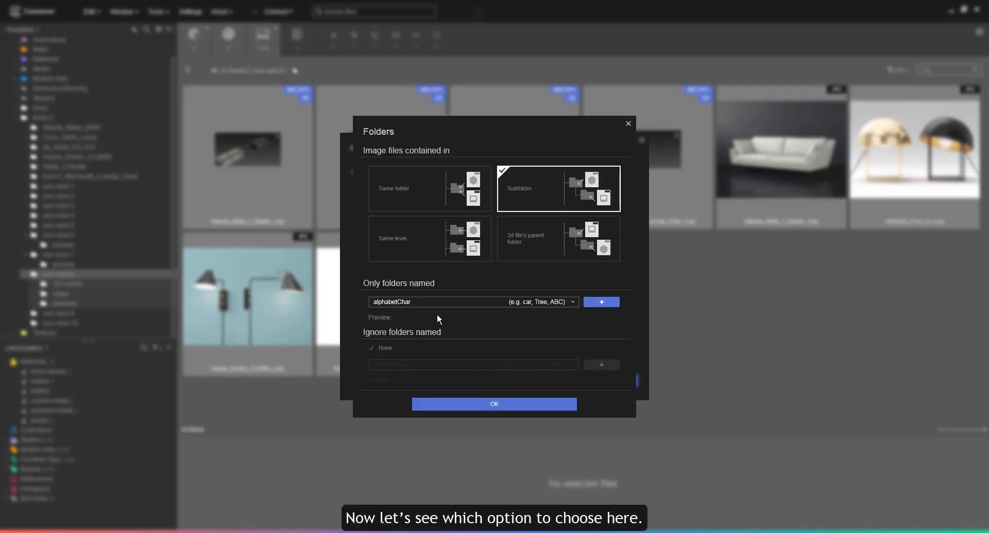
left_click(433, 248)
left_click(503, 407)
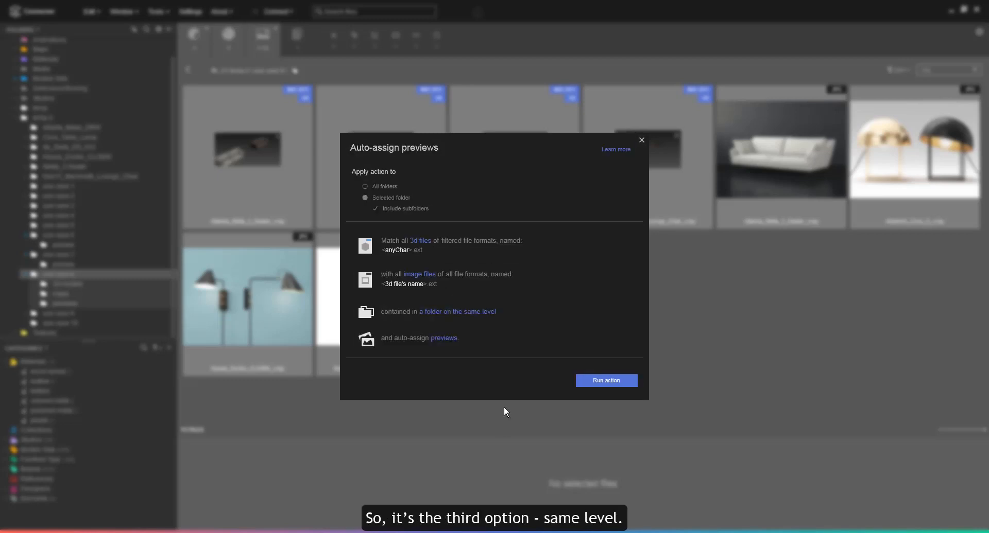
Run the auto-assign action for use case 8 and close the Auto-assign previews tool
left_click(587, 380)
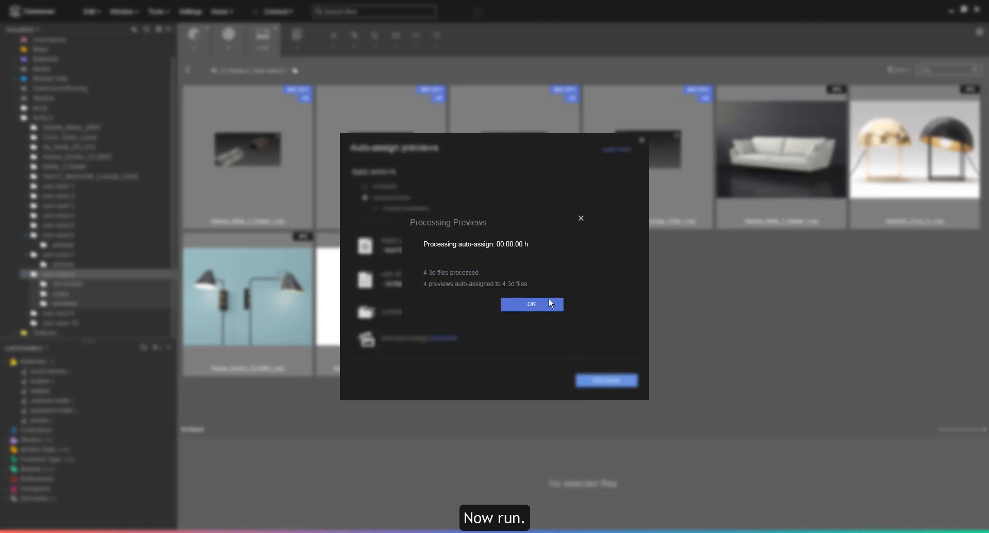
left_click(545, 304)
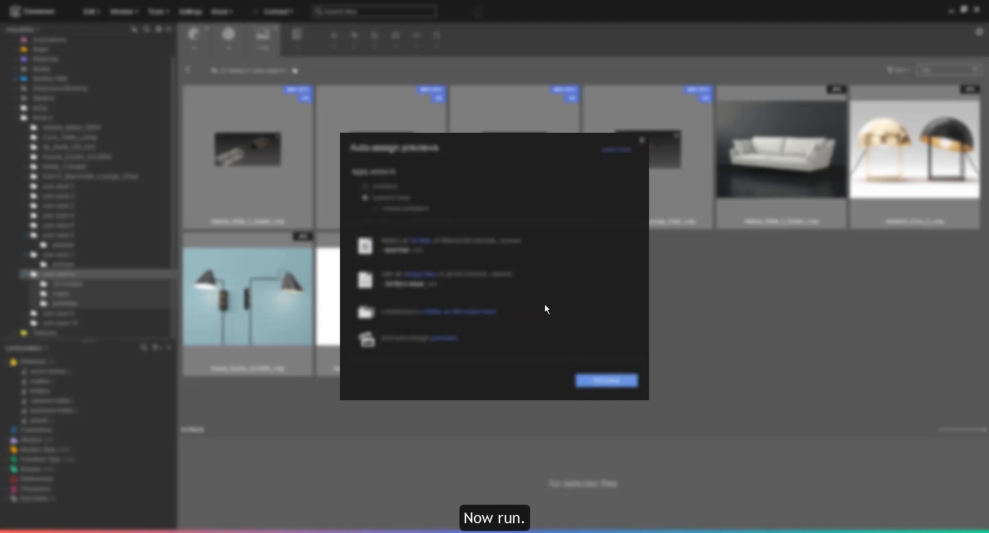
left_click(641, 141)
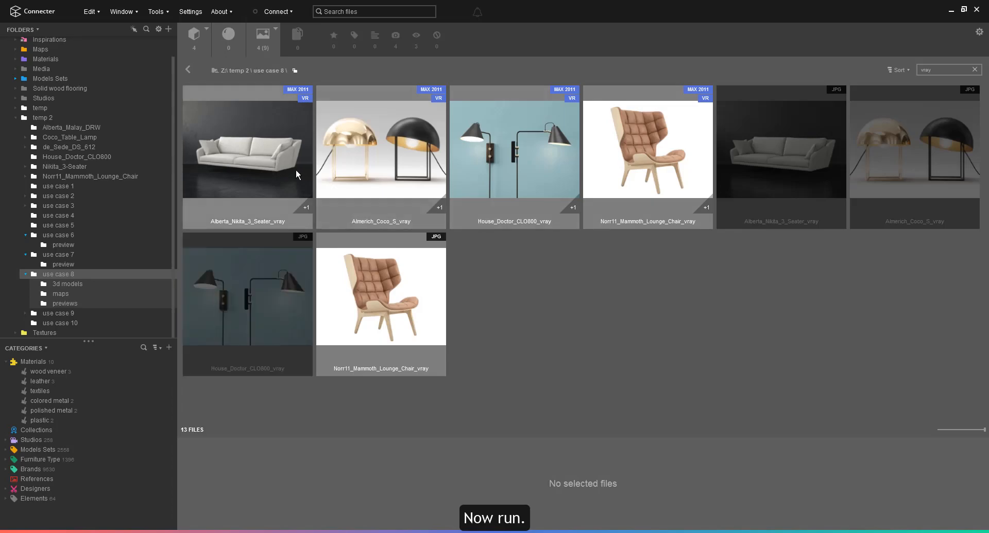
Browse the enlarged previews of the 3d models in use case 8, starting from Alberta_Nikita_3_Seater_vray
double_click(297, 174)
key("Right")
key("Right")
key("Right")
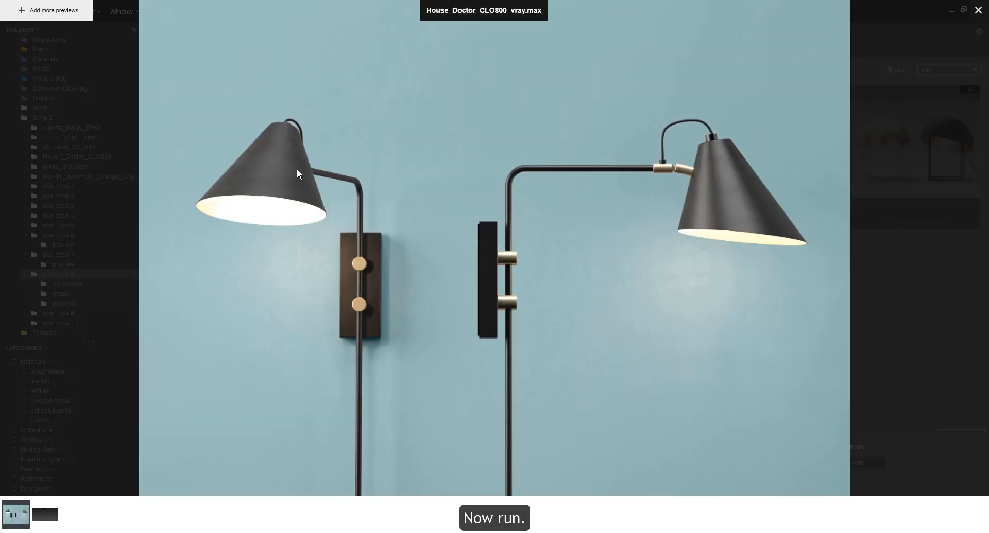
key("Escape")
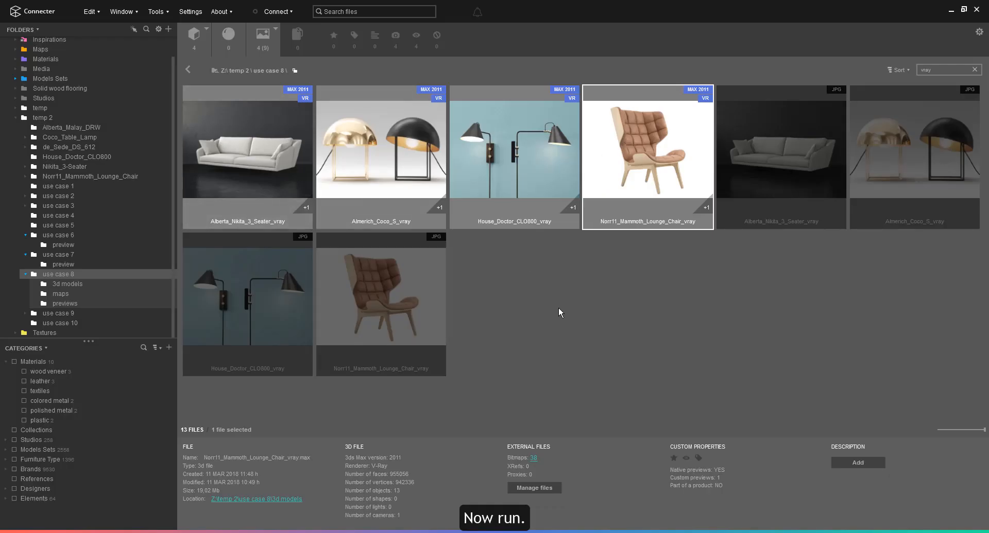
Open the use case 9 folder and assign the preview_1 image as a preview of the 3d file de_Sede_DS_612 _01
left_click(52, 314)
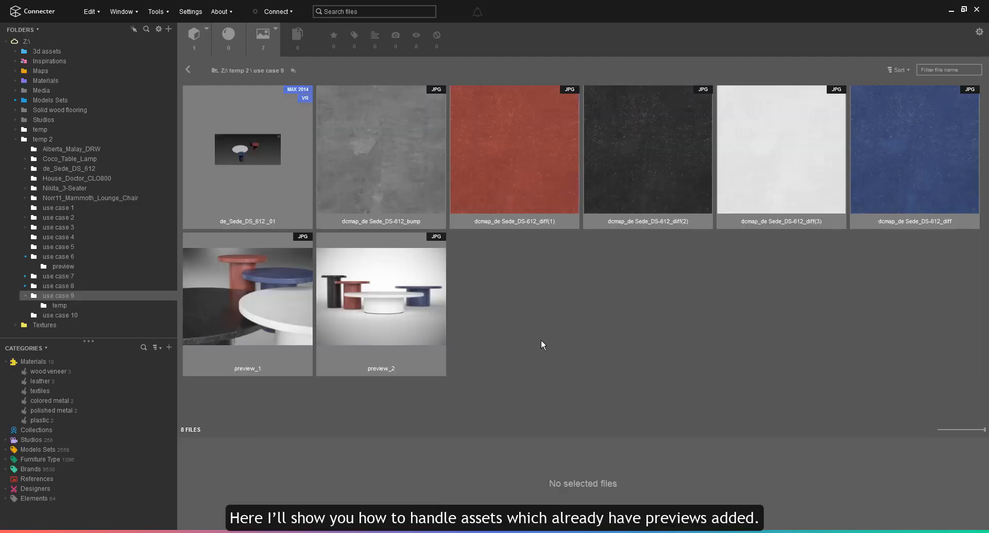
left_click_drag(262, 336, 267, 186)
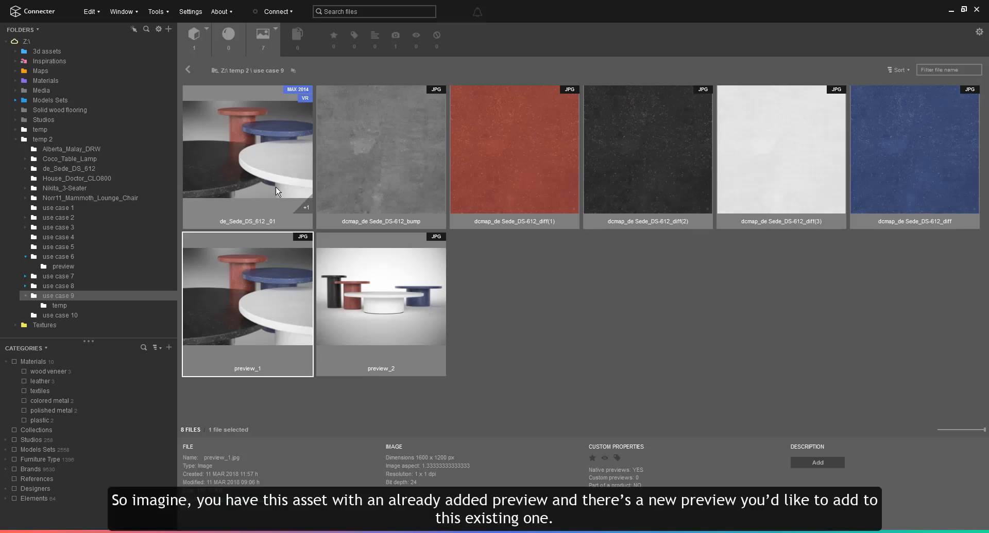
View the preview of de_Sede_DS_612 _01 and the preview_2 image at full size
double_click(276, 187)
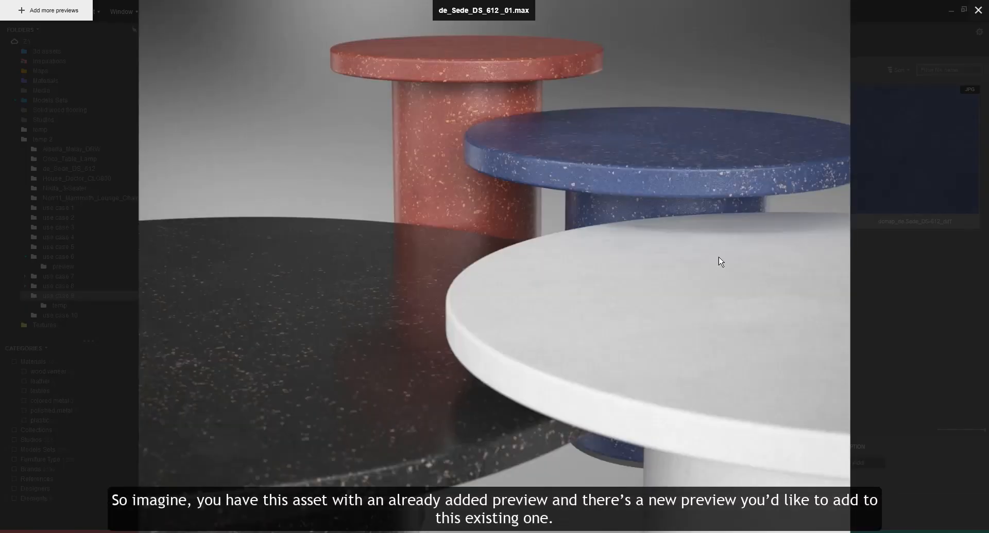
left_click(977, 10)
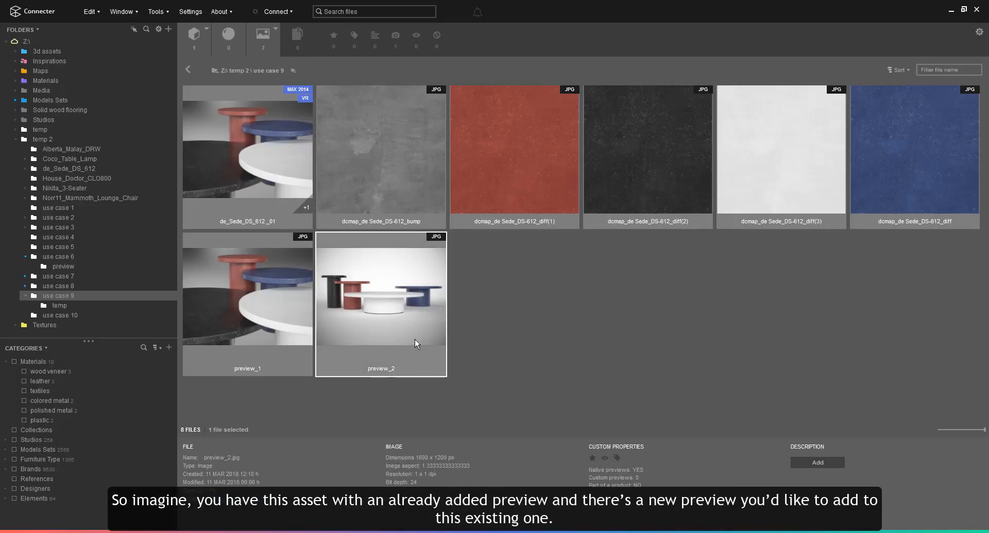
double_click(415, 338)
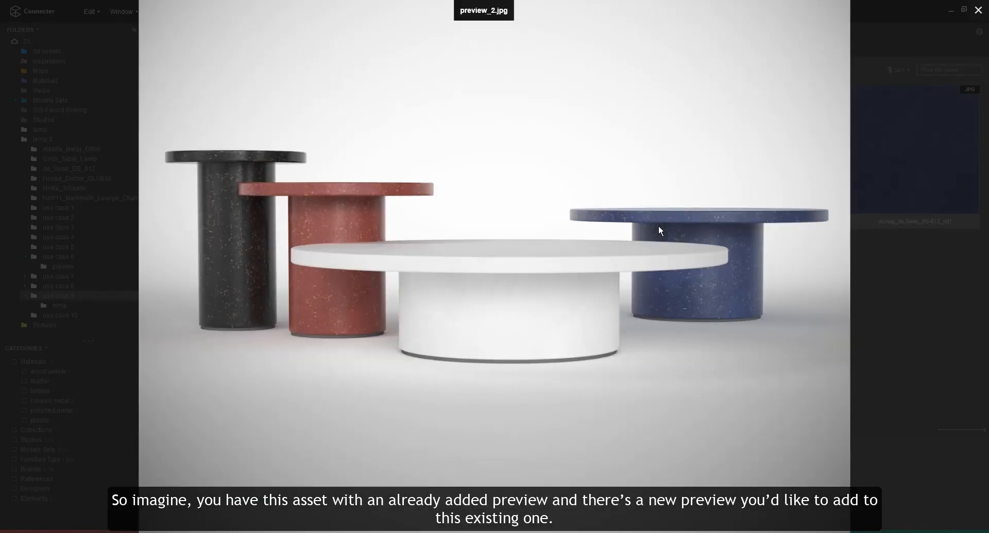
left_click(978, 10)
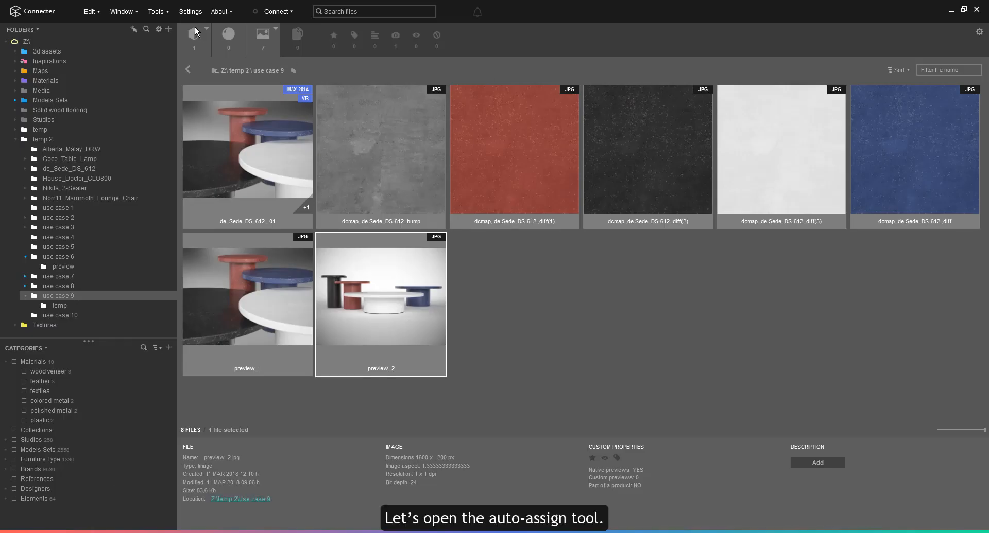
Open Auto-assign previews for use case 9 and remove digits, specialSymbol and anyChar from the image file name rule
left_click(155, 12)
left_click(157, 27)
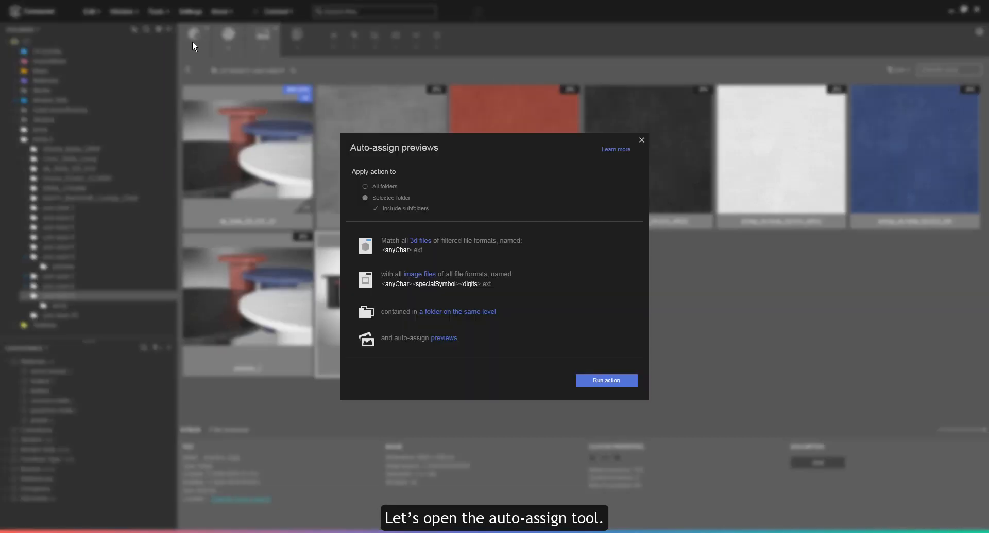
left_click(424, 275)
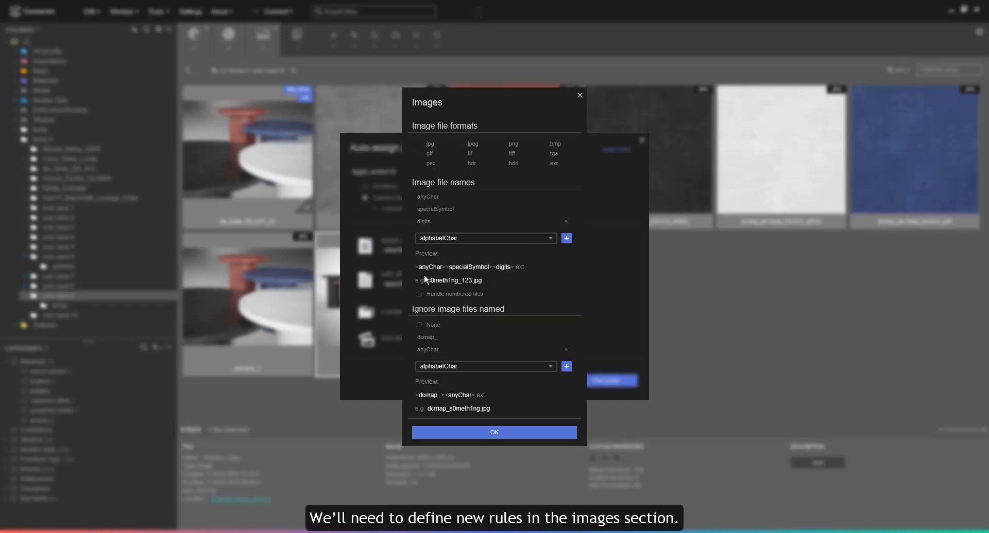
left_click(566, 222)
left_click(566, 209)
left_click(566, 197)
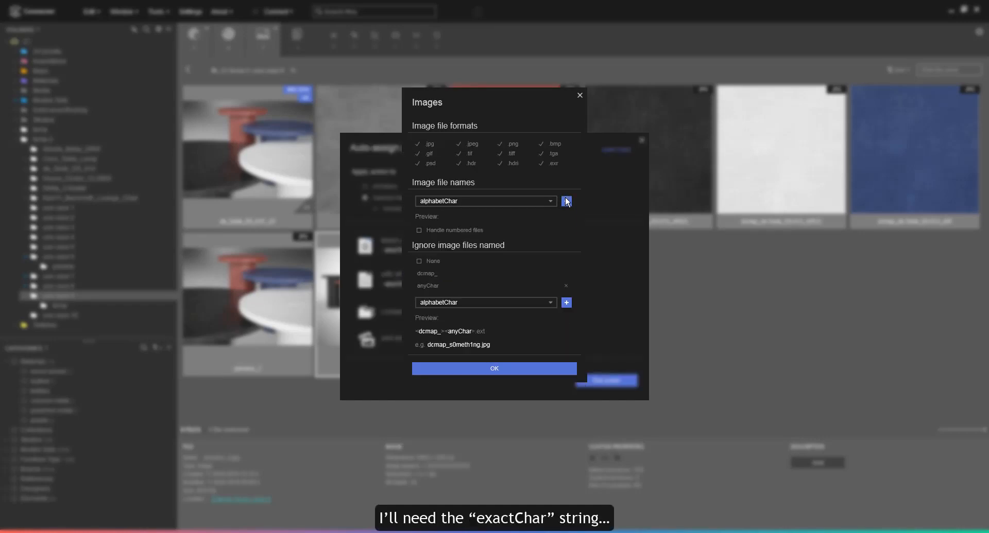
Build the image file name rule from the exact text preview, specialSymbol and digits, and confirm it
left_click(525, 201)
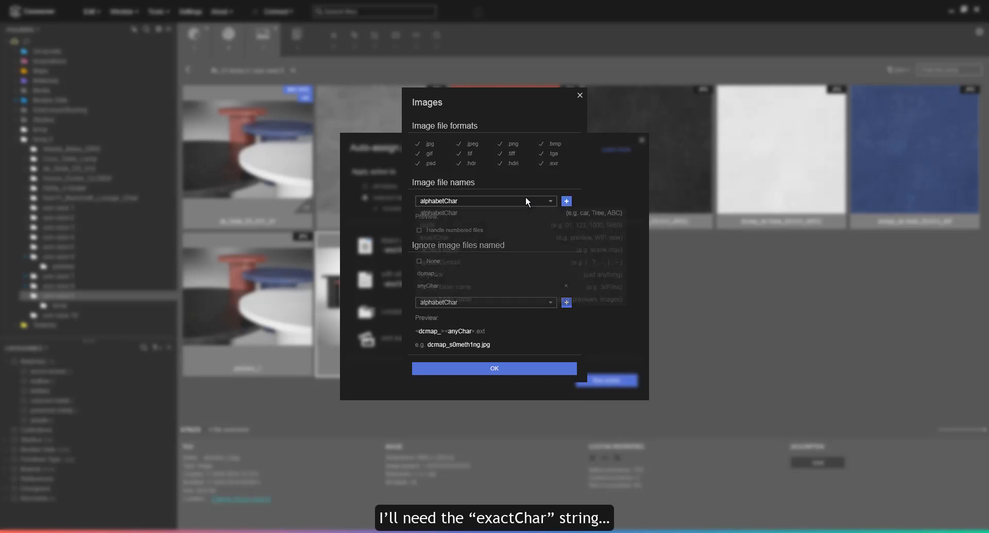
left_click(438, 237)
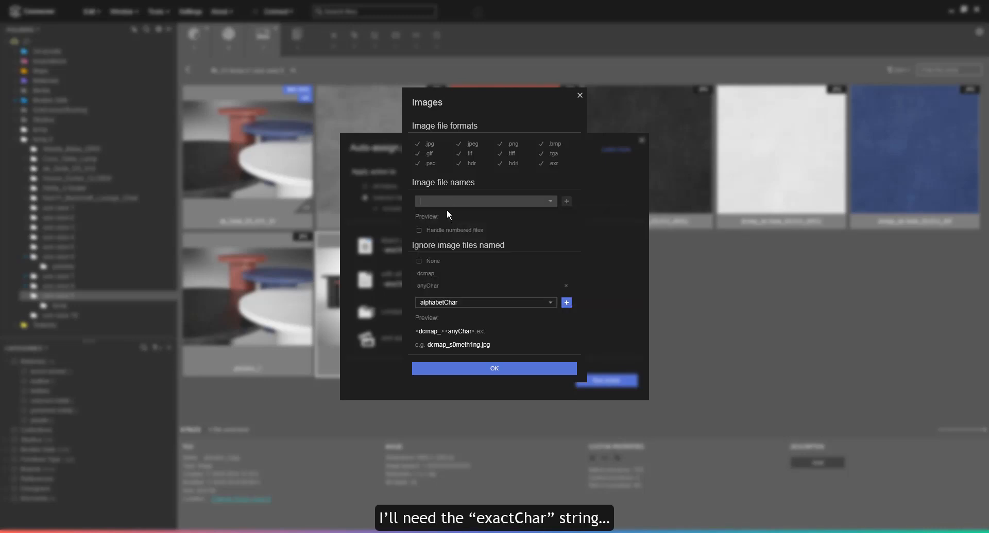
type("preview")
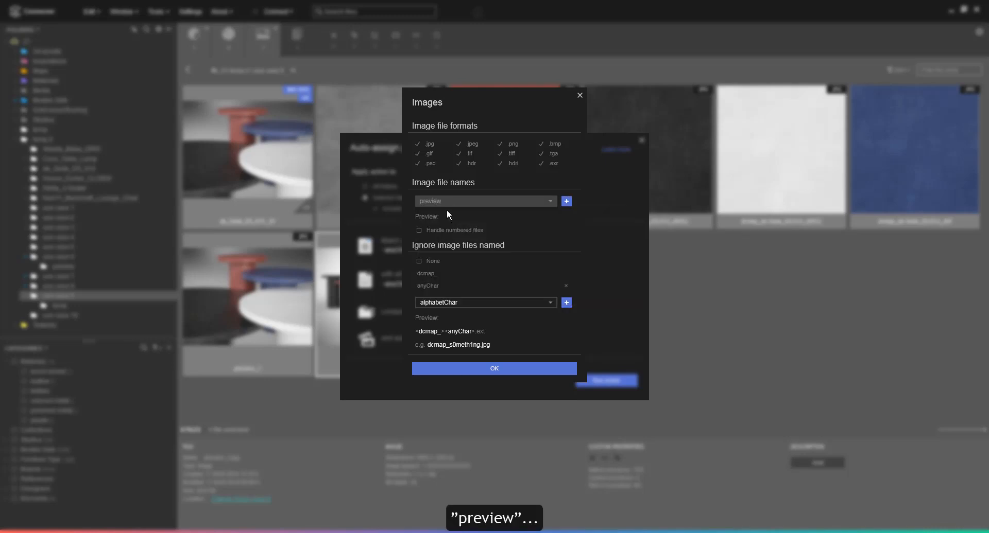
left_click(565, 201)
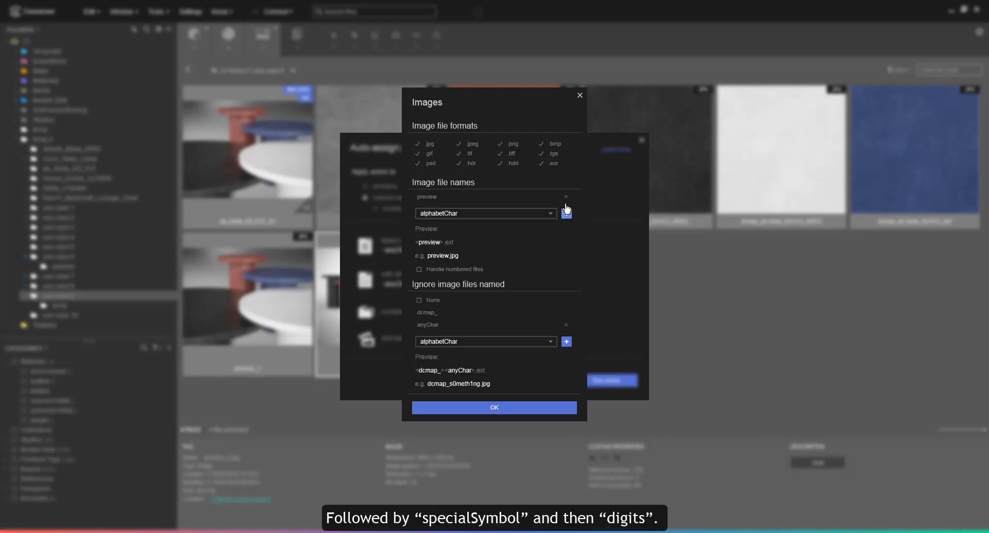
left_click(442, 215)
left_click(455, 261)
left_click(566, 213)
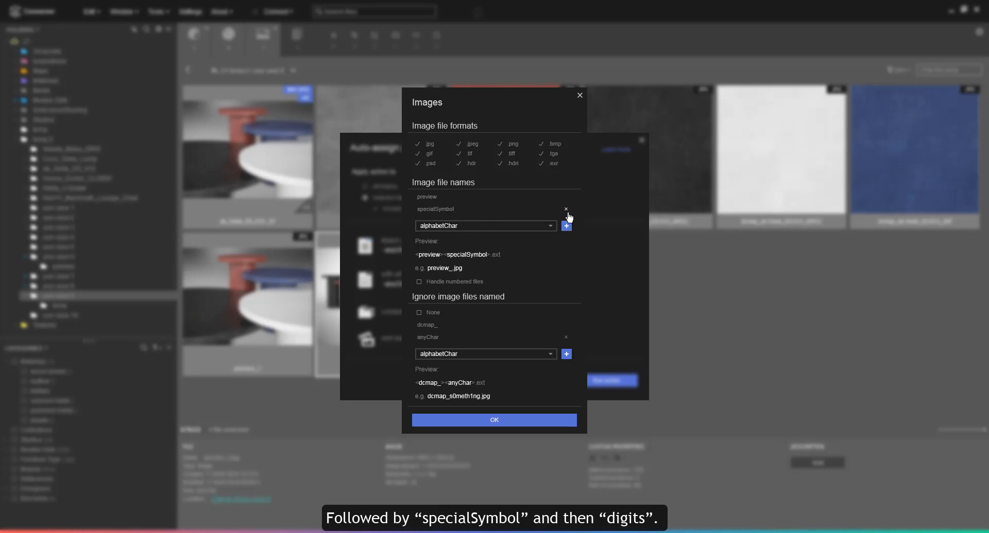
left_click(489, 225)
left_click(431, 250)
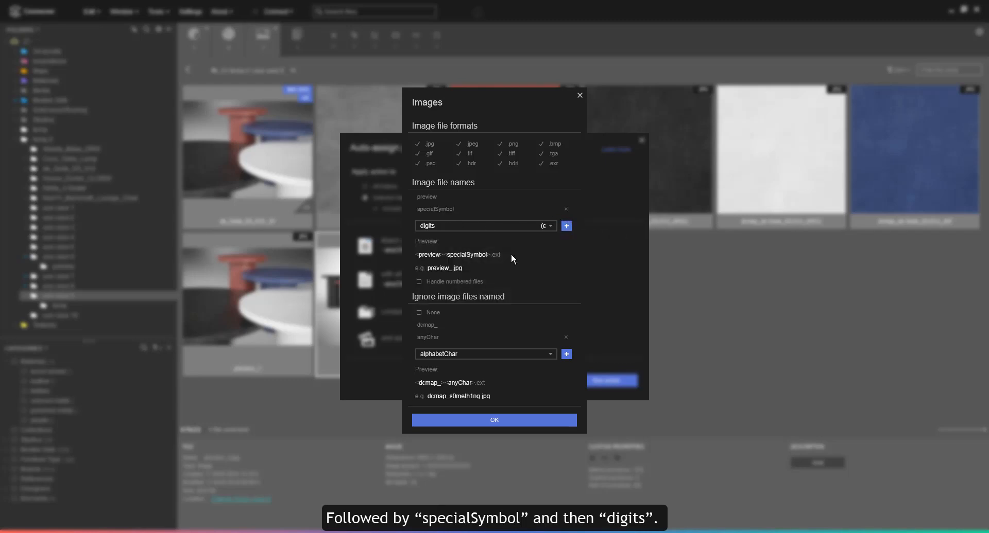
left_click(567, 226)
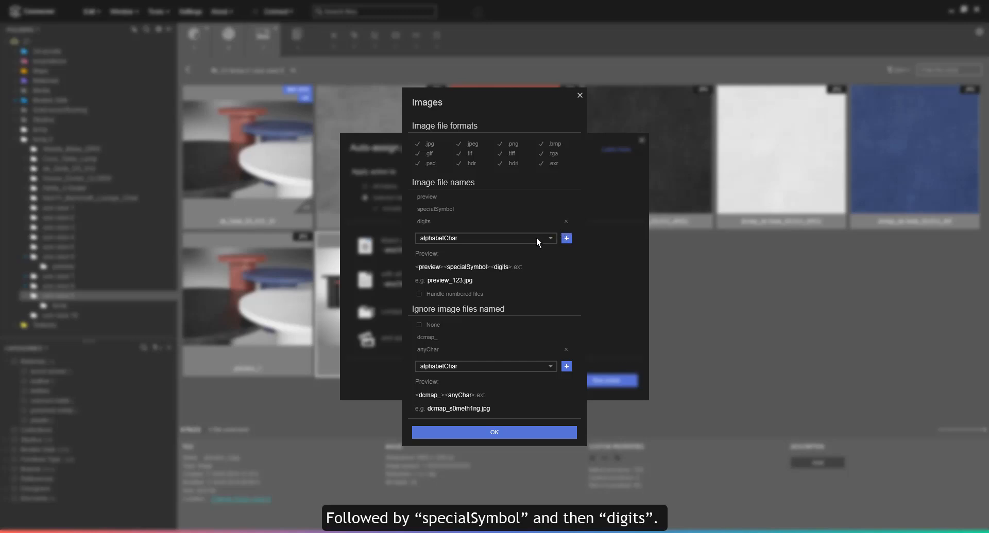
left_click(478, 433)
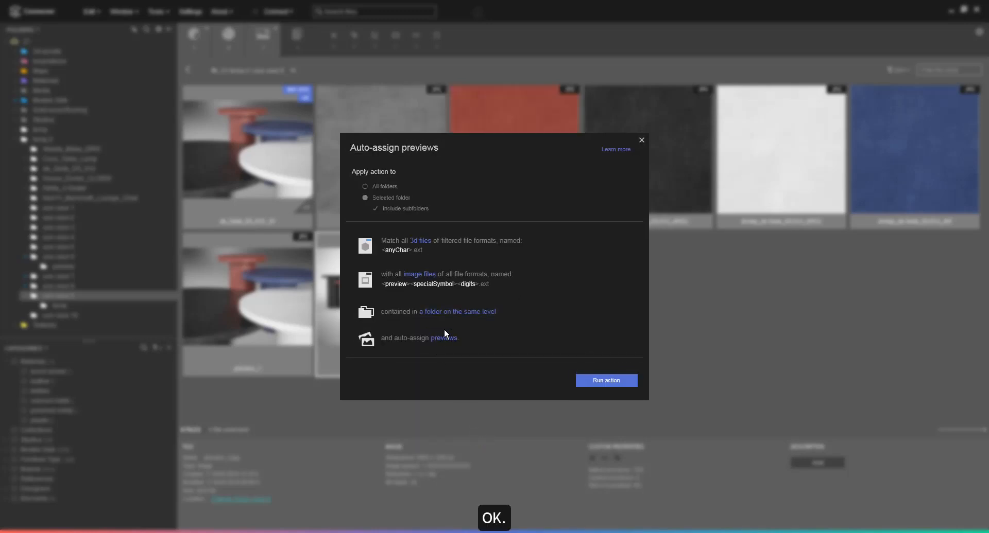
Set the folder location of the image files to Same folder and confirm
left_click(452, 311)
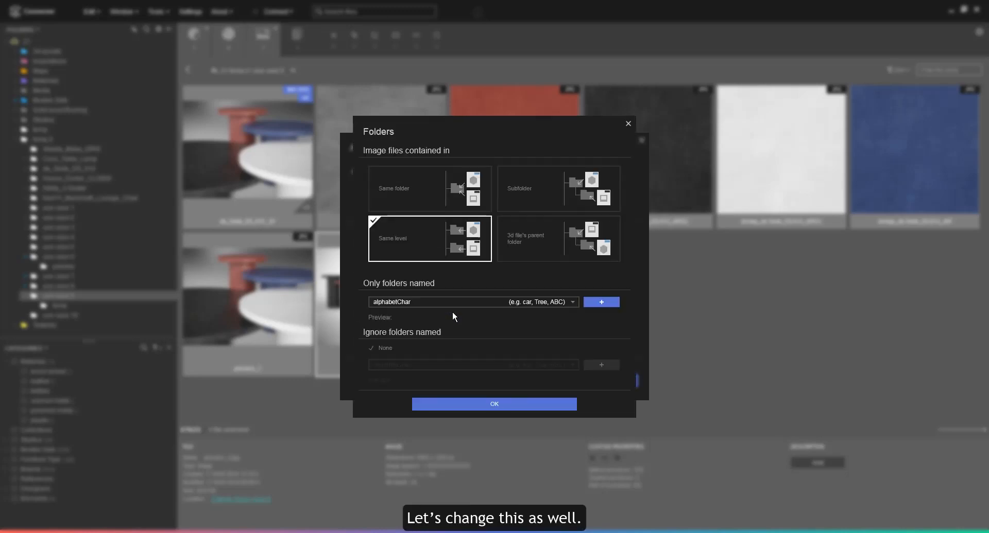
left_click(406, 177)
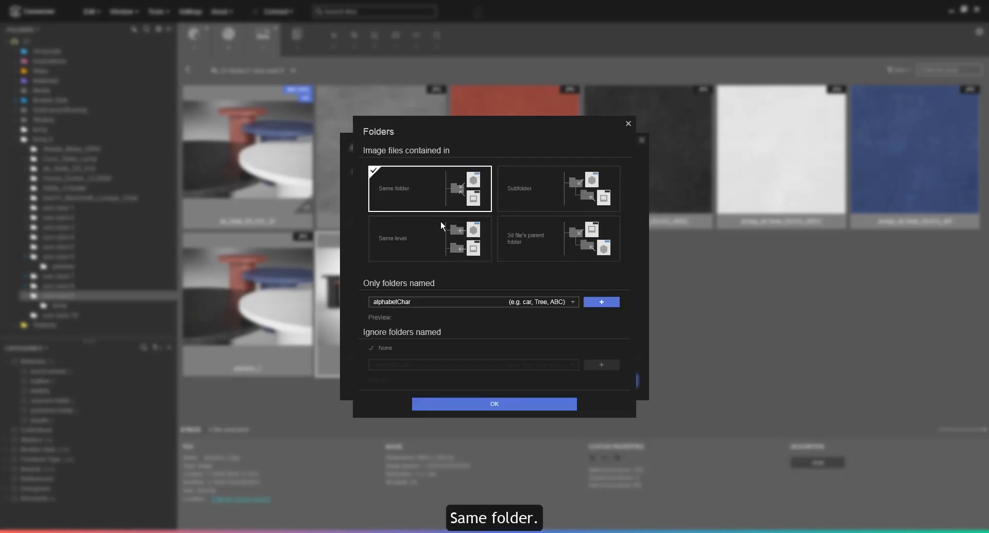
left_click(505, 404)
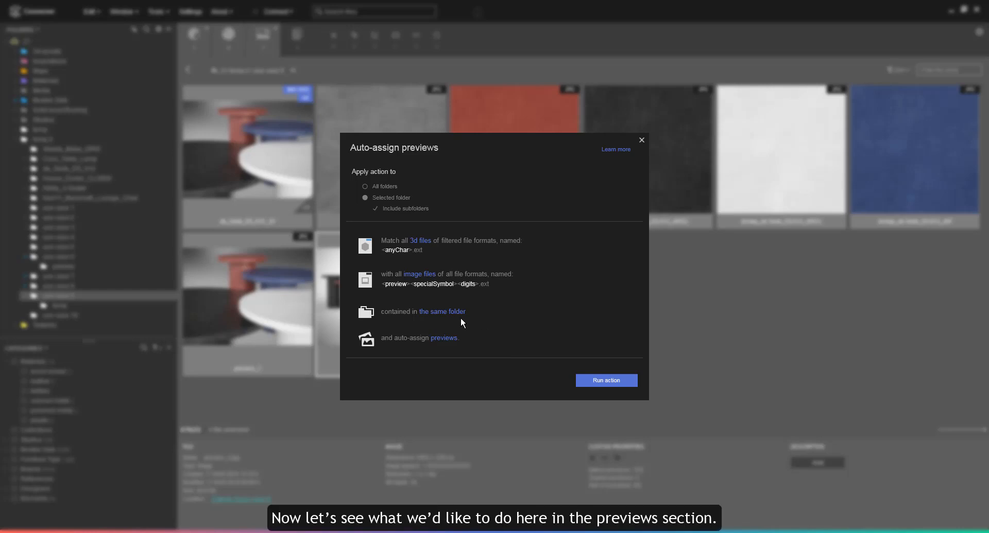
Confirm adding new previews to existing ones as first, run the auto-assign action and close the tool
left_click(441, 338)
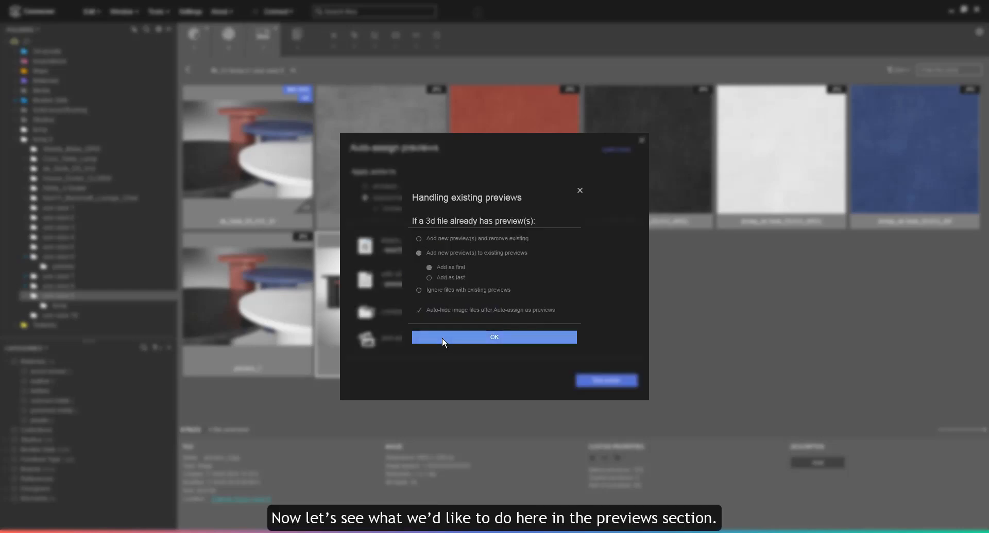
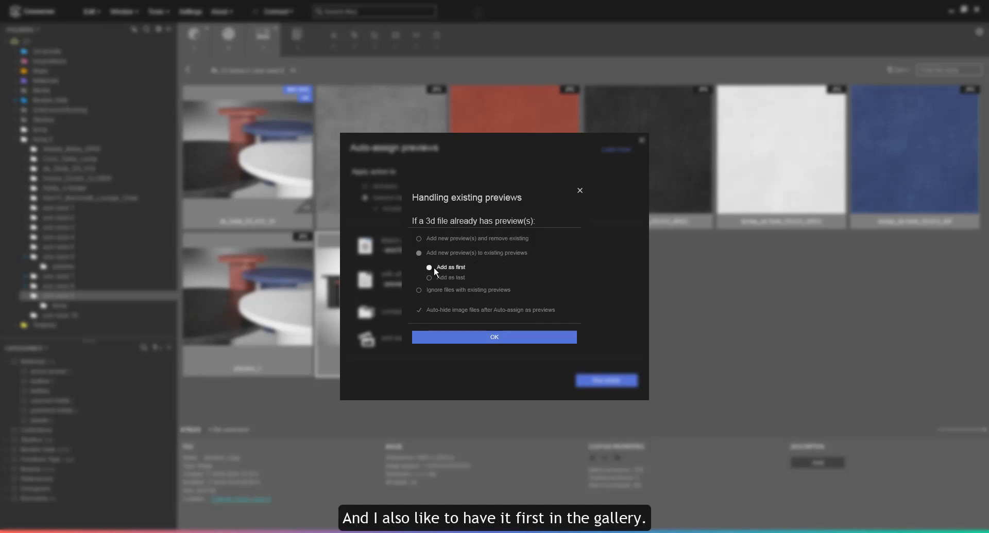
left_click(486, 338)
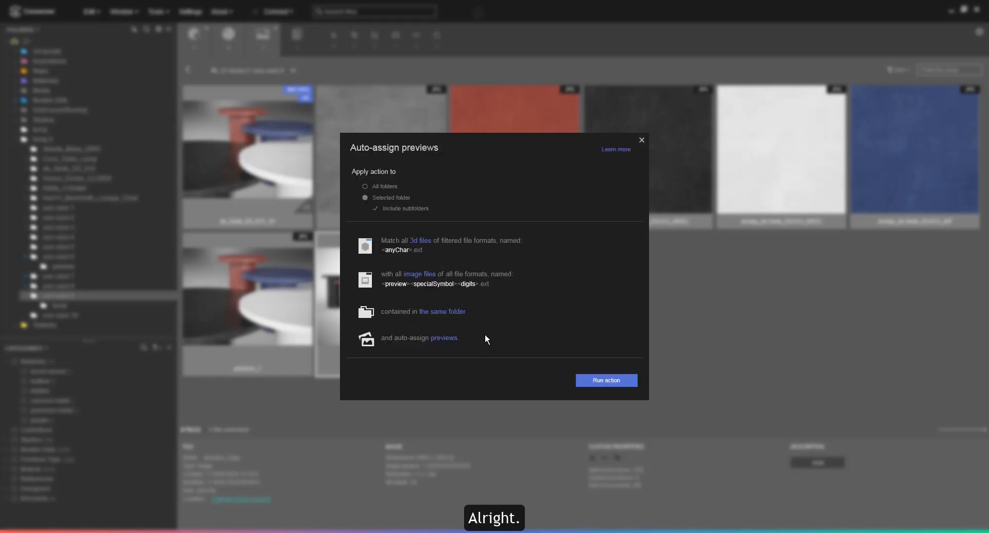
left_click(603, 381)
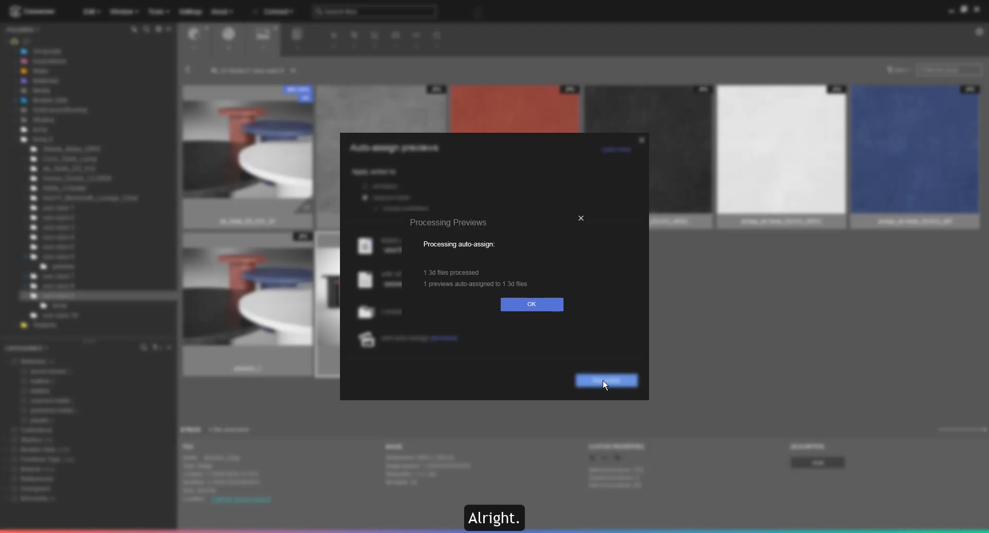
left_click(543, 308)
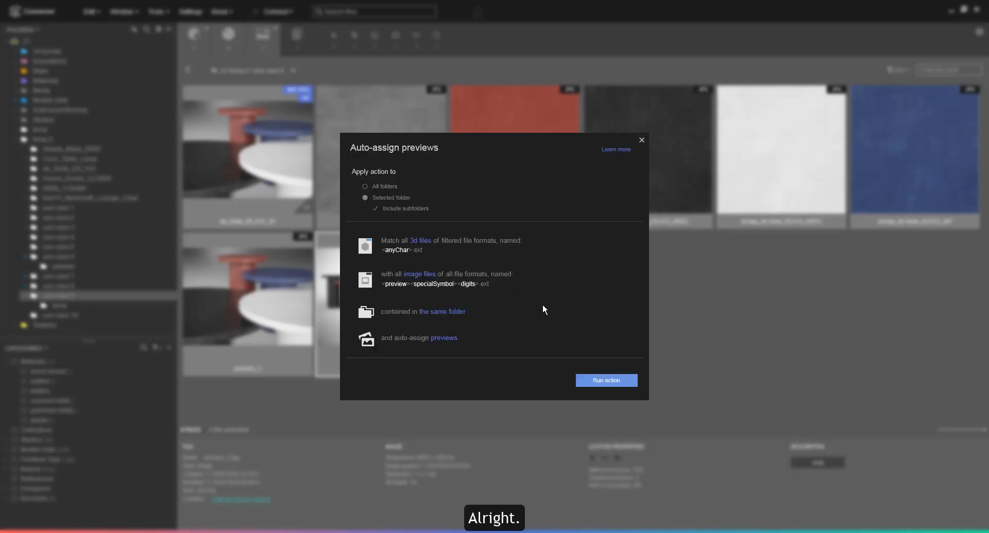
left_click(641, 140)
left_click(574, 272)
Check the gallery of previews of de_Sede_DS_612 _01 at full size
double_click(278, 175)
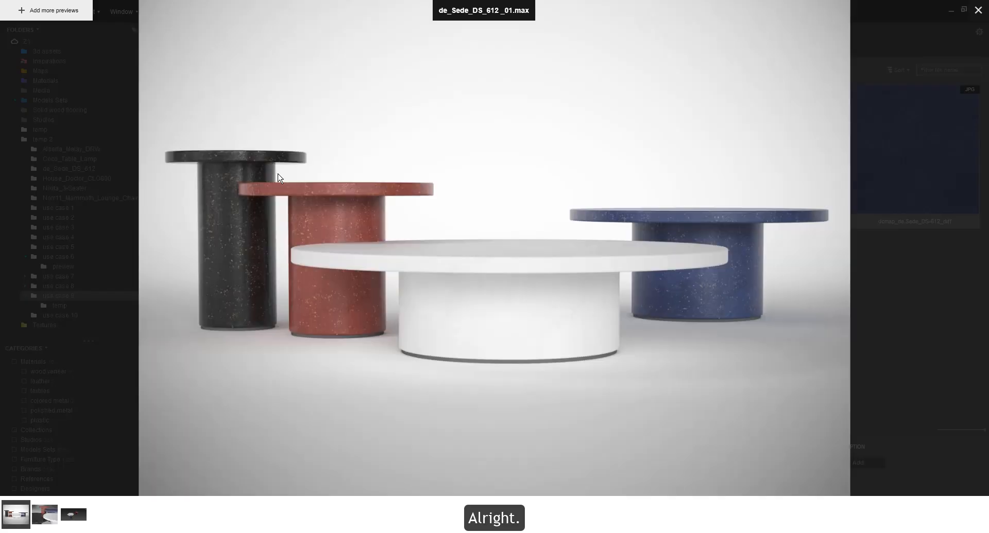
key("Right")
key("Escape")
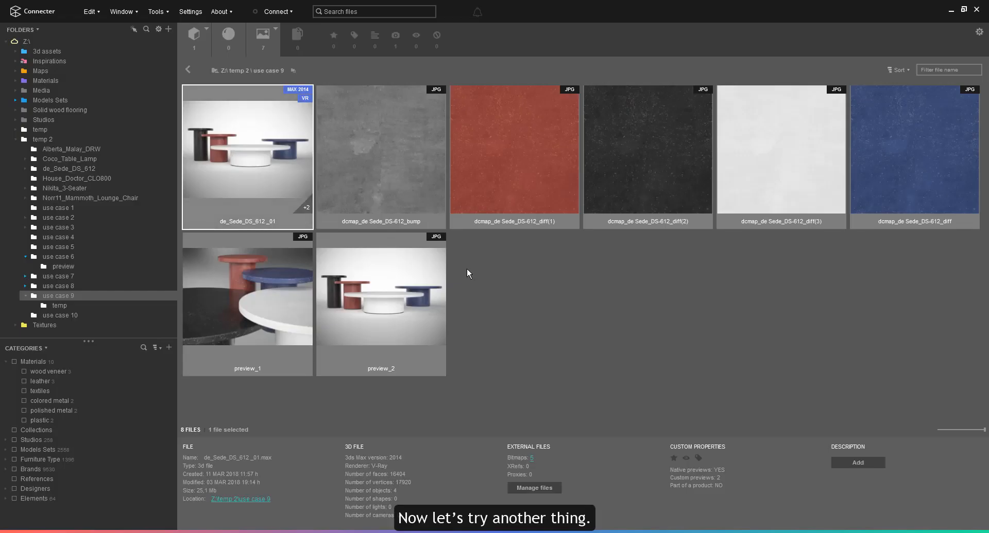
Remove the two custom previews from the gallery of de_Sede_DS_612 _01 and return to the folder view
double_click(279, 166)
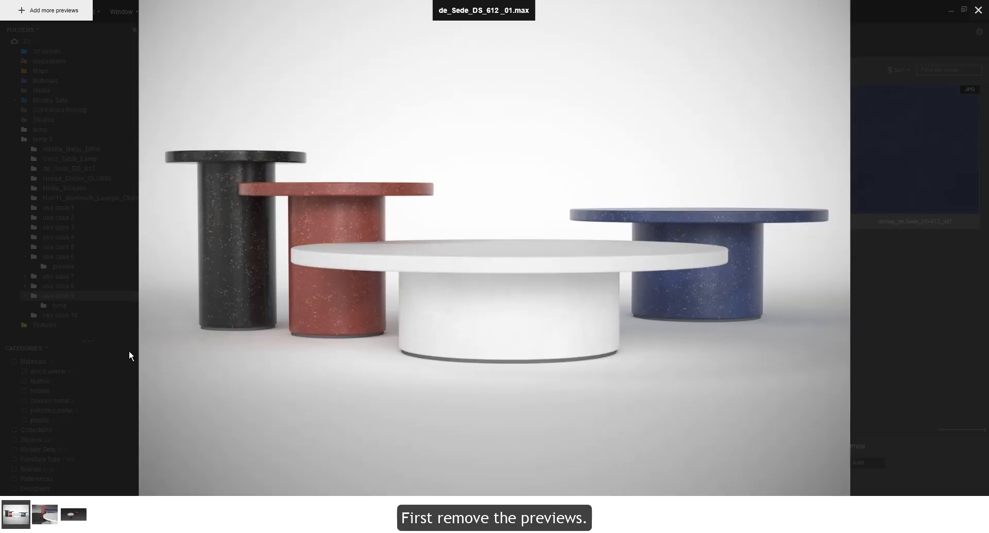
left_click(26, 507)
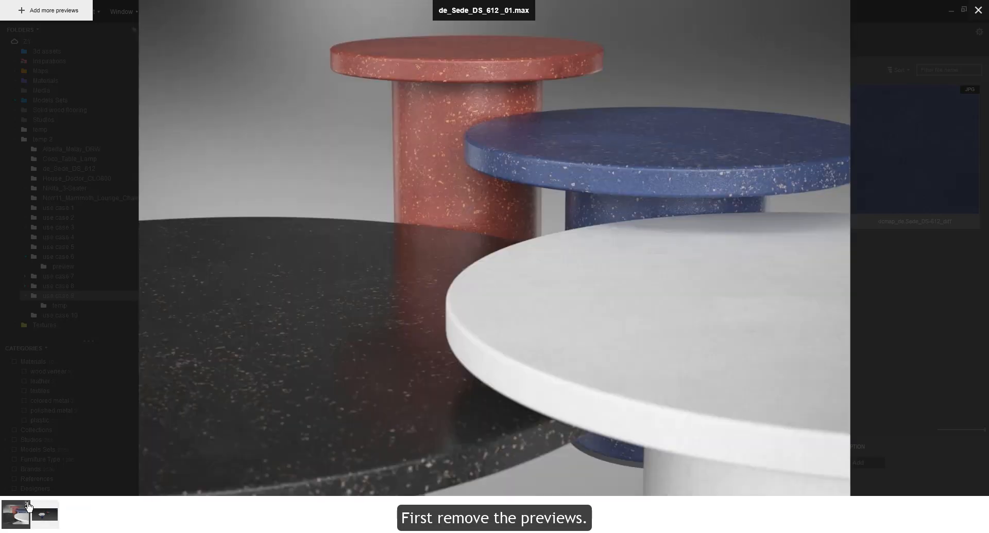
left_click(29, 506)
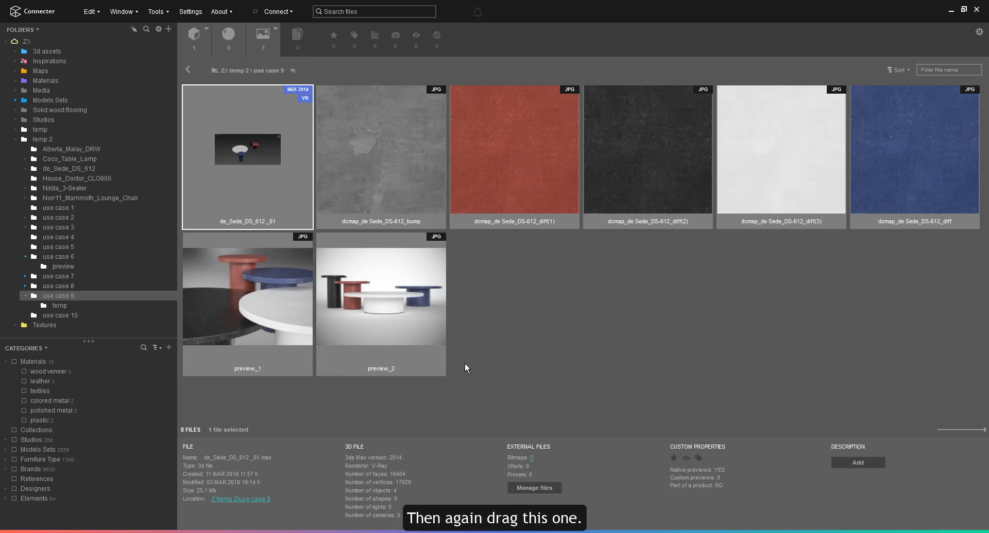
Assign preview_1 to de_Sede_DS_612 _01 and set auto-assign to add new previews and remove existing ones
left_click_drag(273, 283, 273, 192)
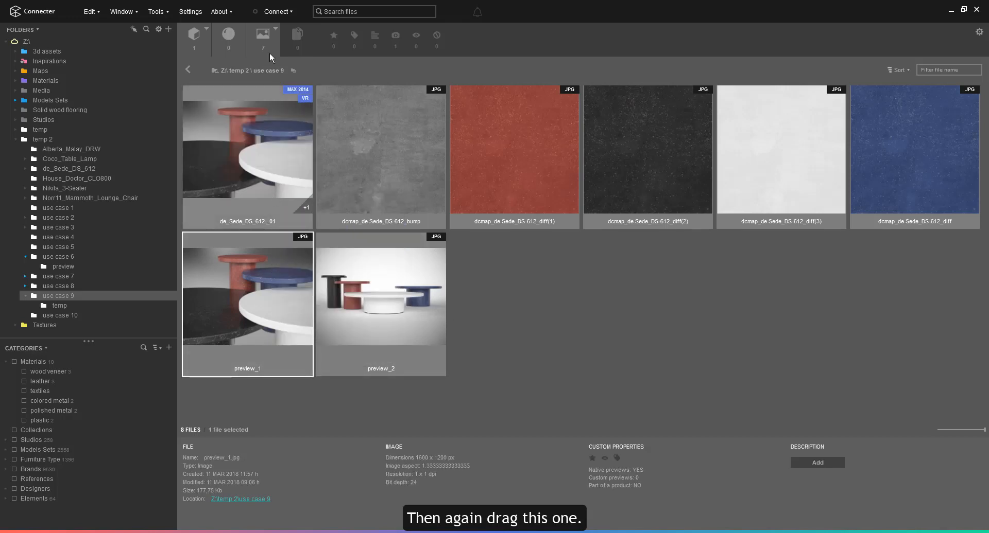
left_click(152, 15)
left_click(163, 33)
left_click(442, 336)
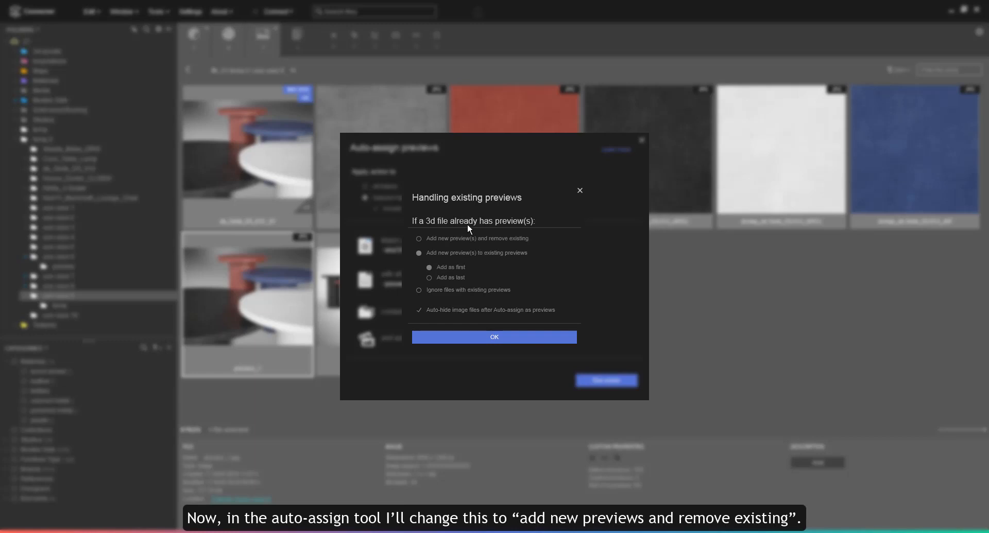
left_click(456, 236)
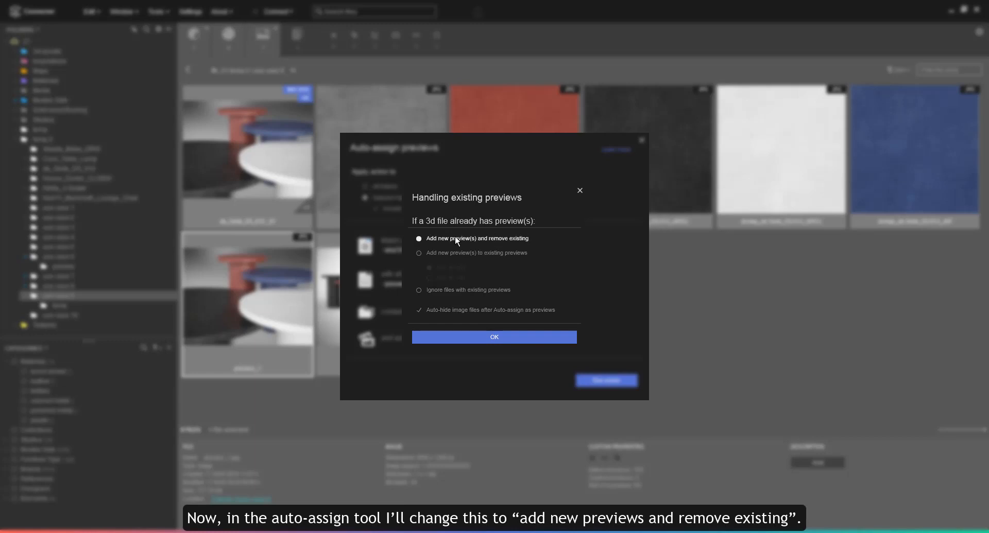
left_click(469, 337)
Run the auto-assign action on the use case 9 folder and close the tool
left_click(603, 382)
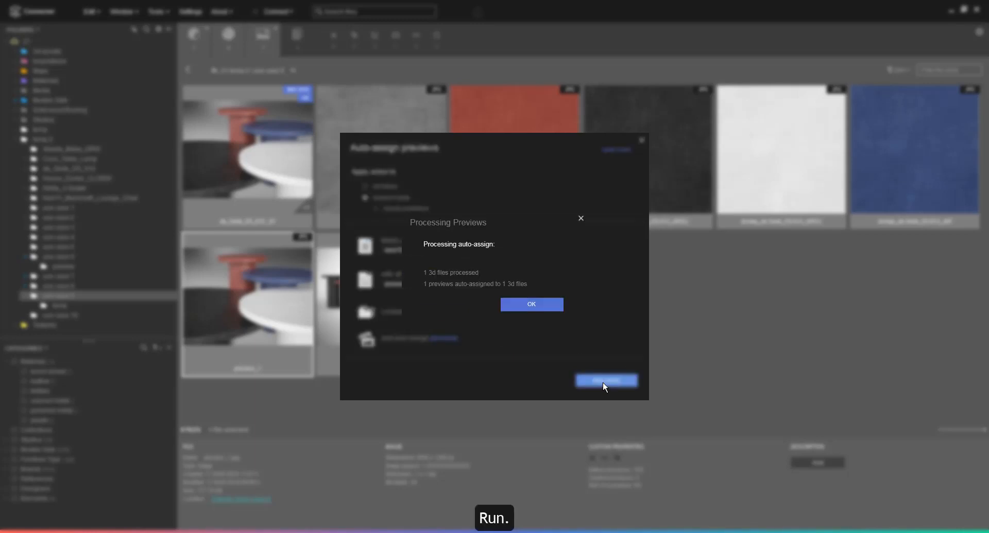
left_click(560, 307)
left_click(642, 140)
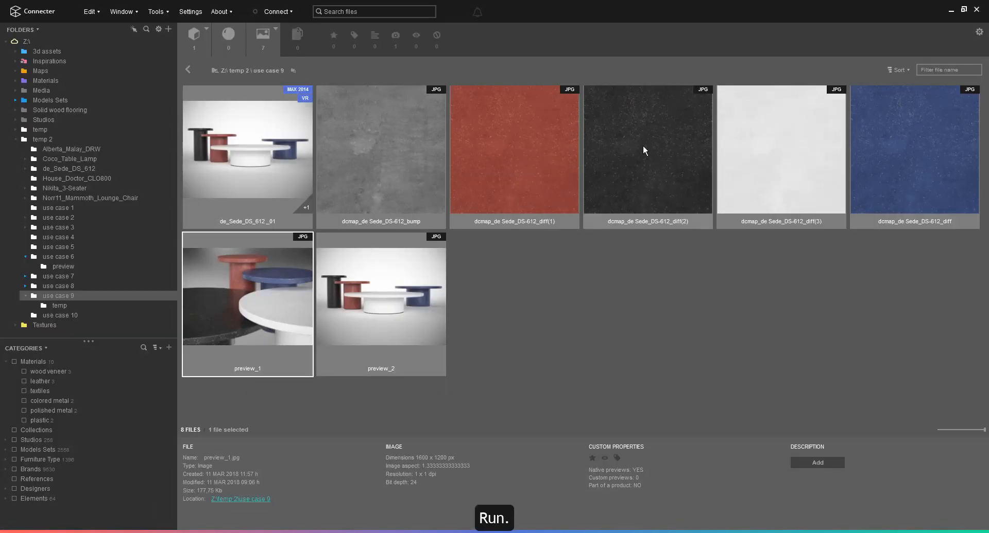
Check the gallery of de_Sede_DS_612 _01 at full size and remove its custom preview
key("space")
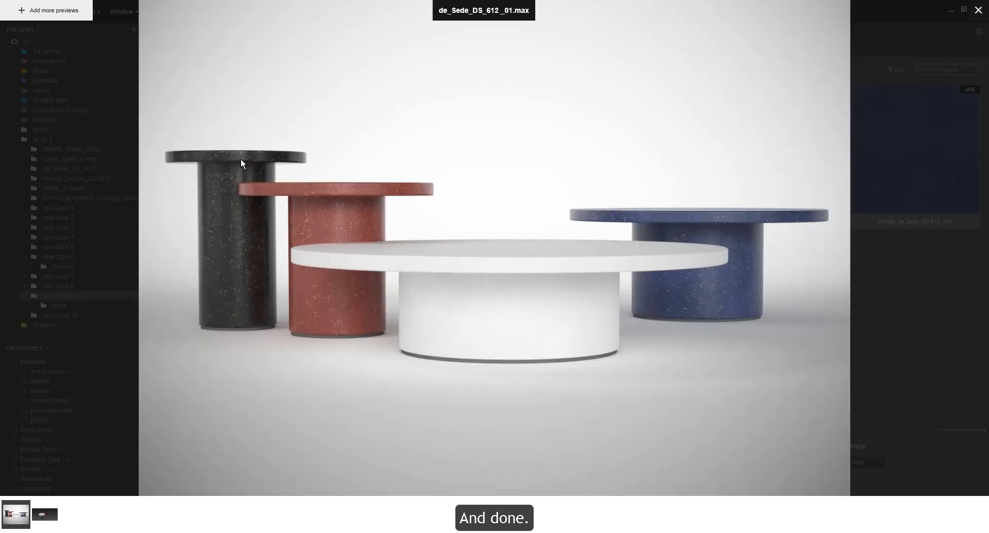
key("space")
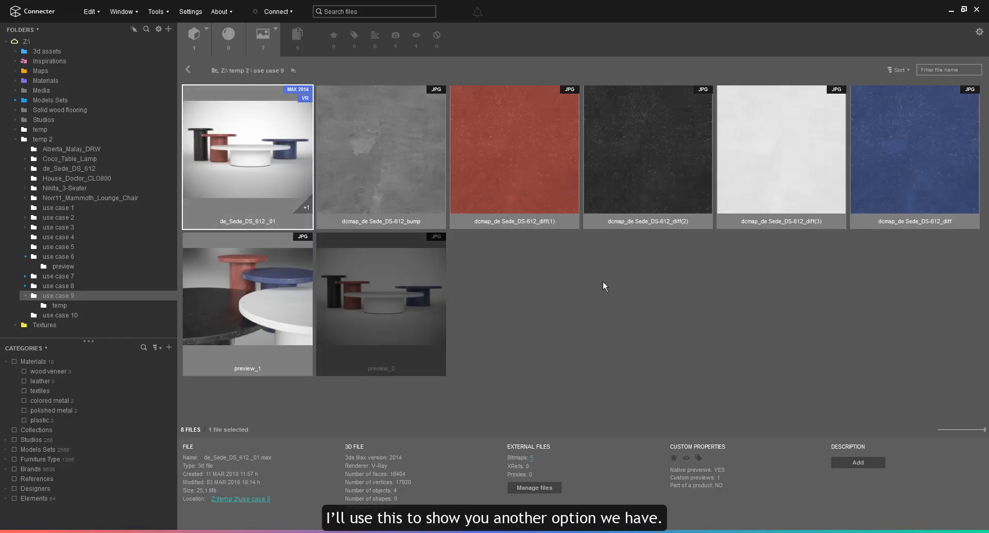
key("space")
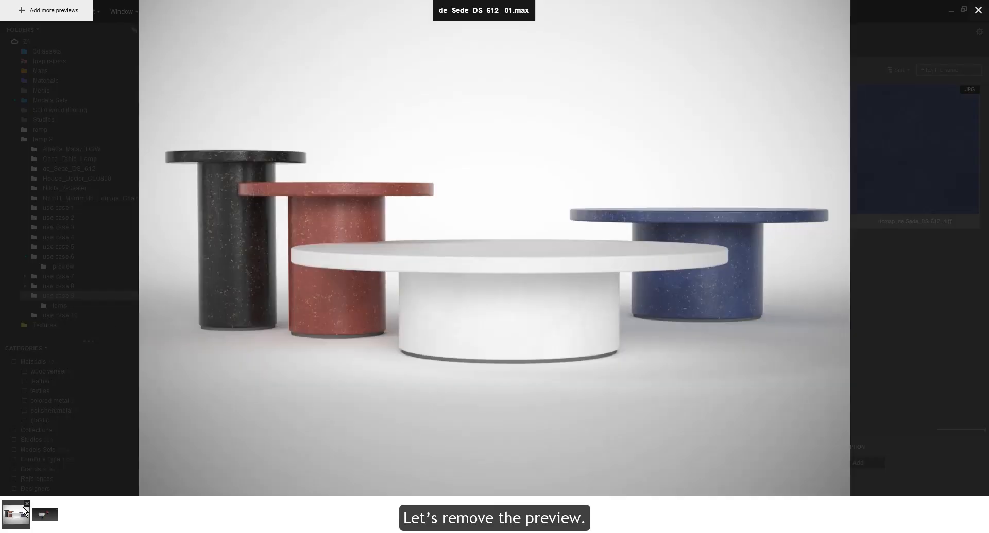
left_click(28, 504)
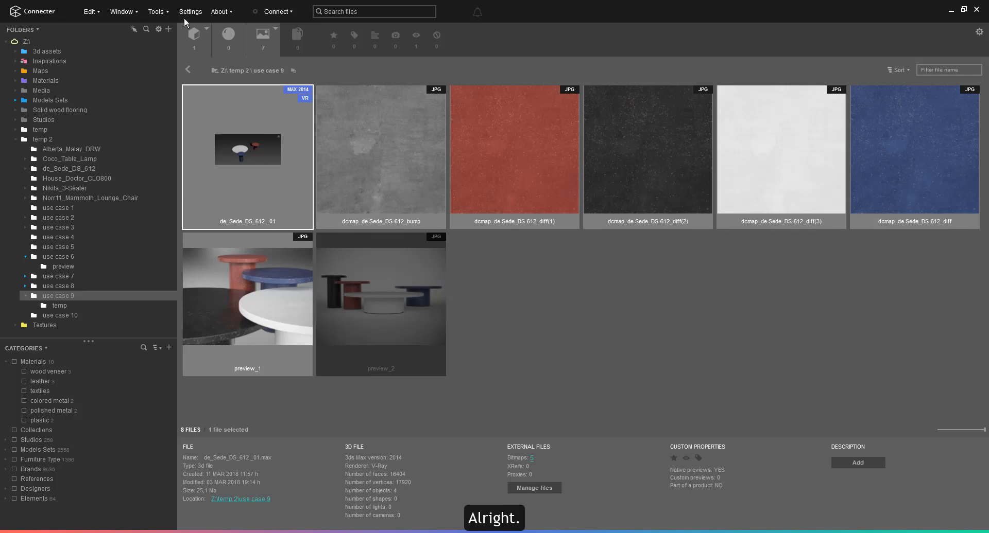
Add the exactChar string dcmap_ to the ignored image file names in the auto-assign rules
left_click(156, 11)
left_click(164, 31)
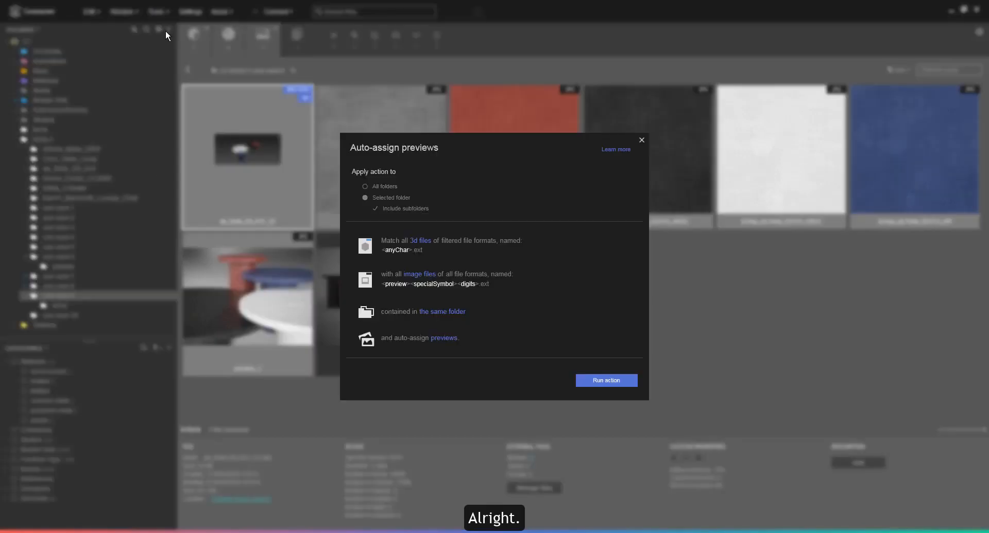
left_click(423, 275)
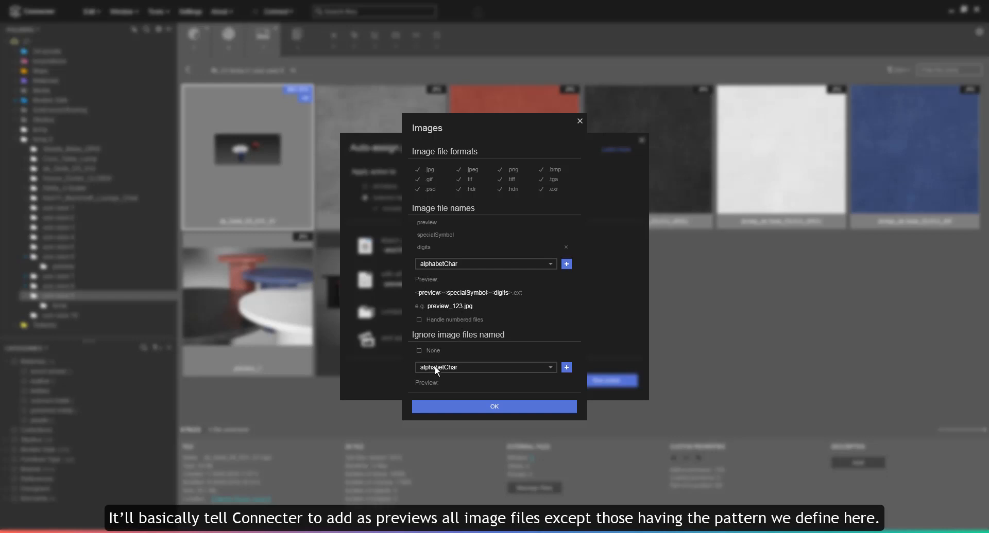
left_click(454, 367)
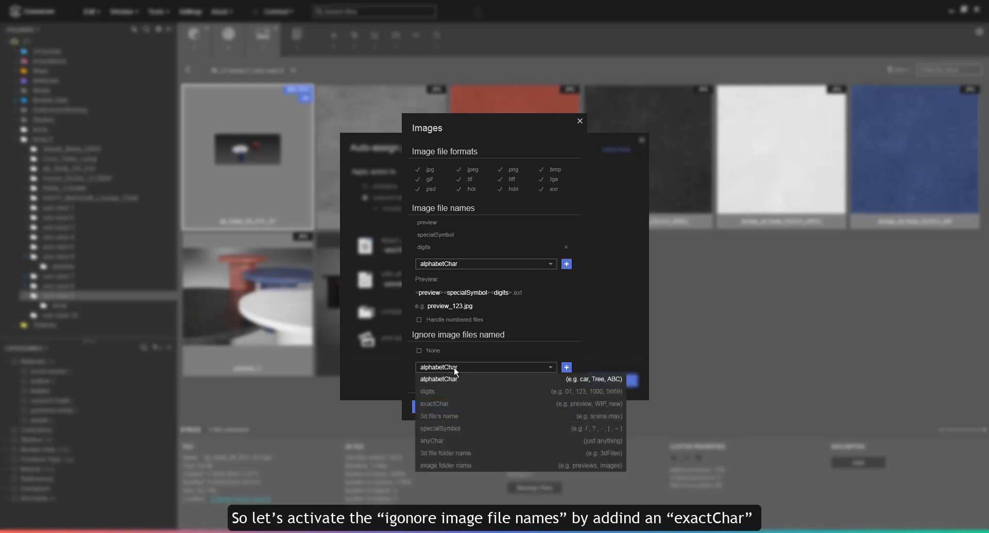
left_click(446, 404)
type("dcmap_")
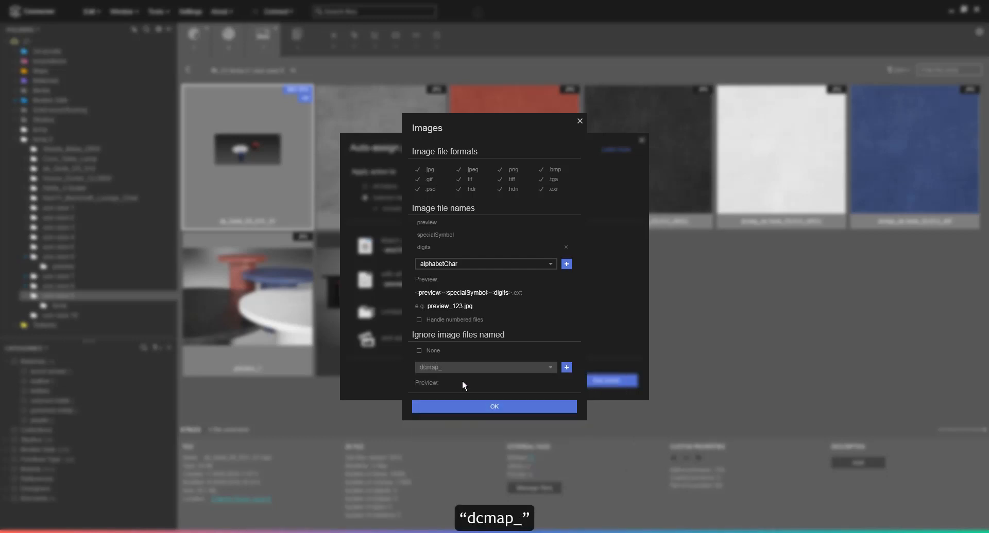
left_click(567, 367)
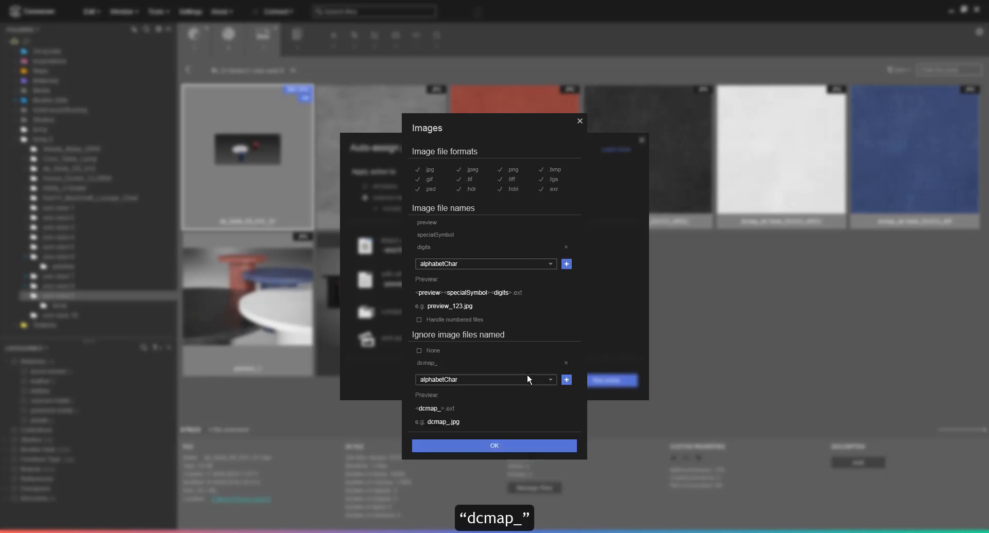
Append anyChar to the ignored image file names pattern and confirm the image rules
left_click(527, 377)
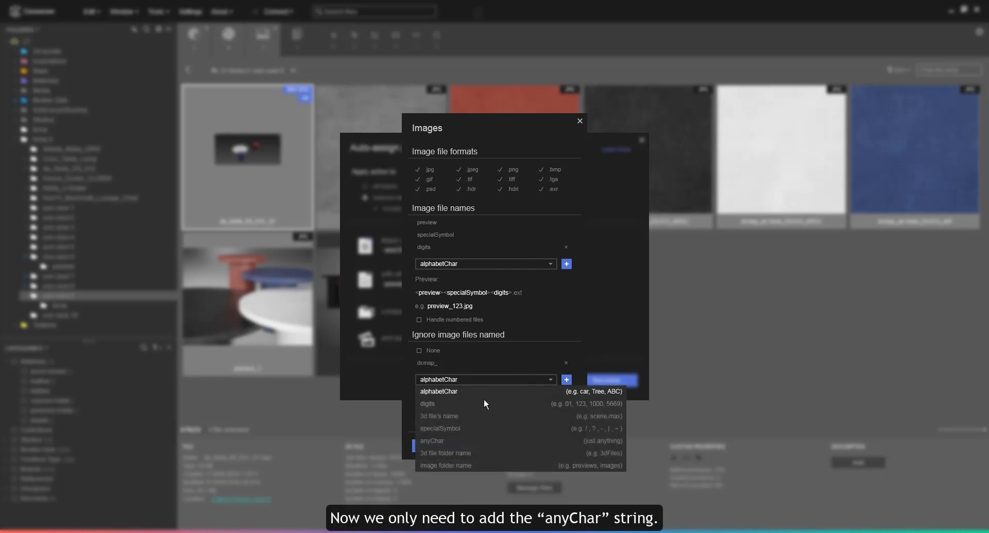
left_click(432, 441)
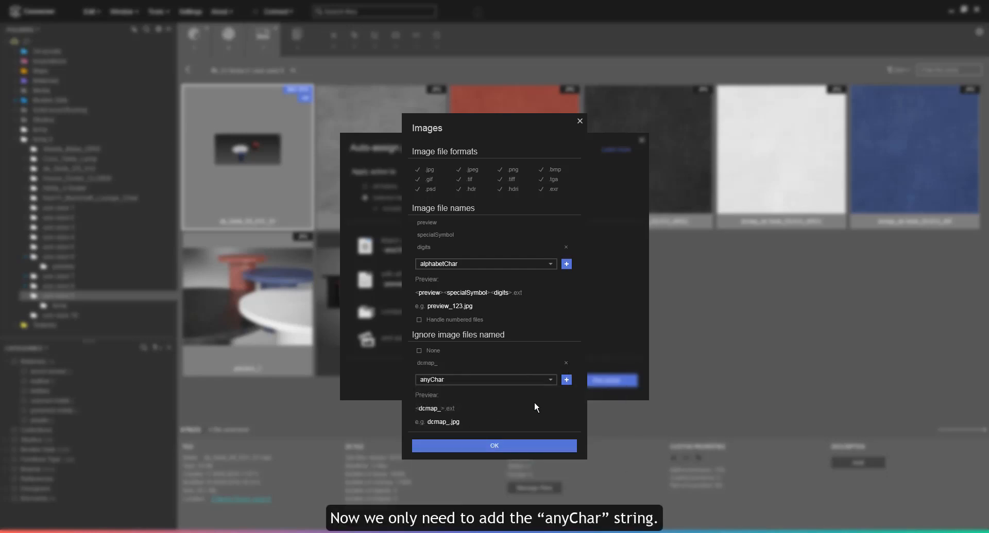
left_click(566, 380)
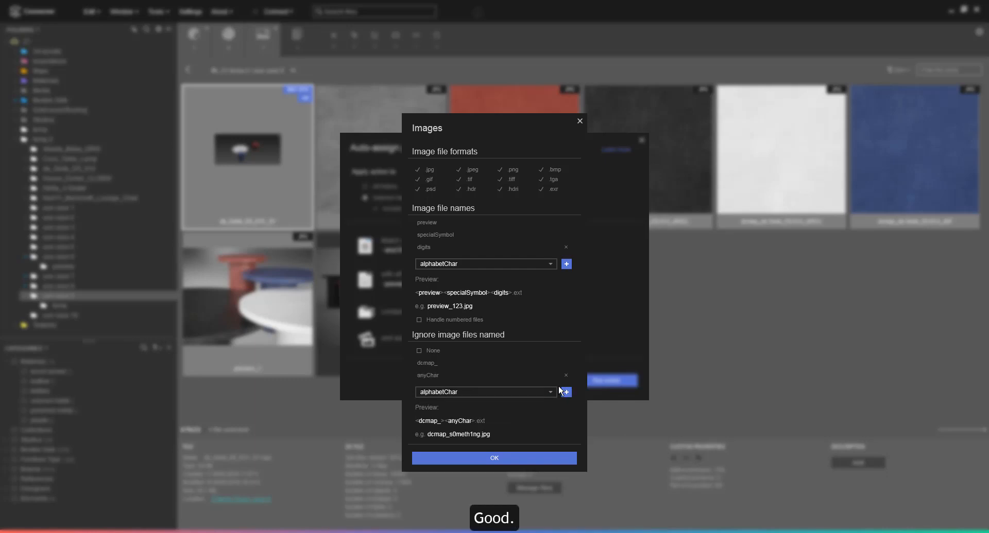
left_click(490, 457)
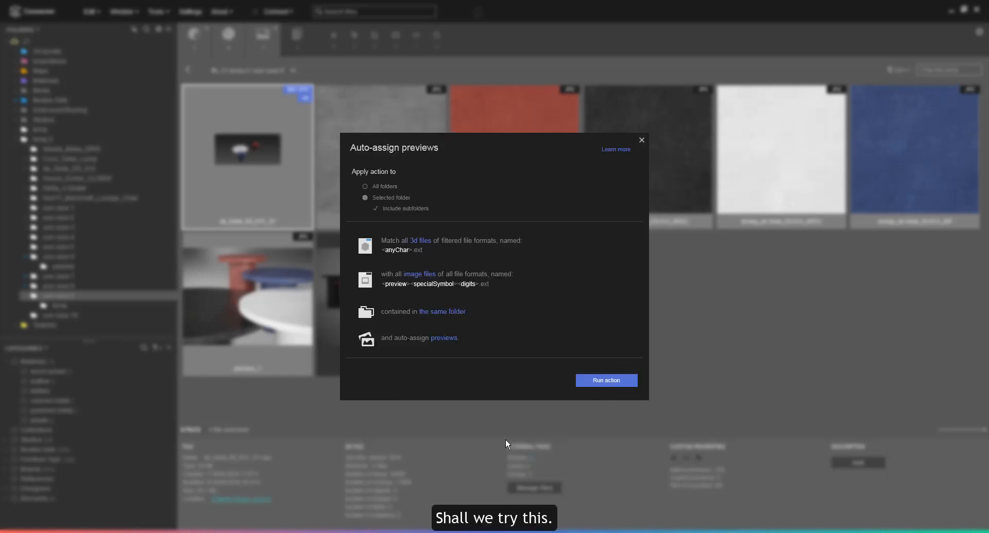
Run the auto-assign action with the ignore pattern and close the tool
left_click(607, 380)
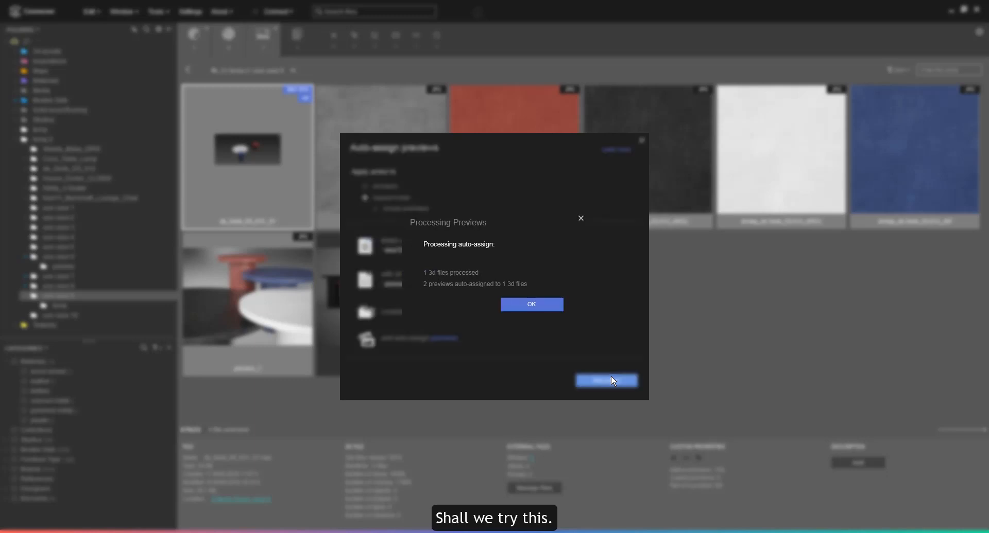
left_click(559, 309)
left_click(641, 139)
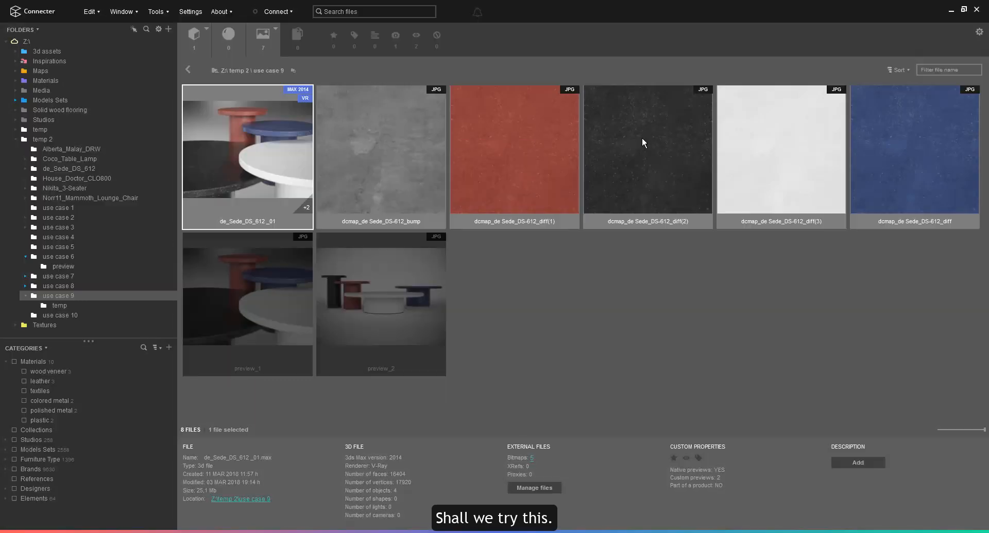
Browse the full-size preview gallery of de_Sede_DS_612 _01 and return to the folder view
double_click(278, 164)
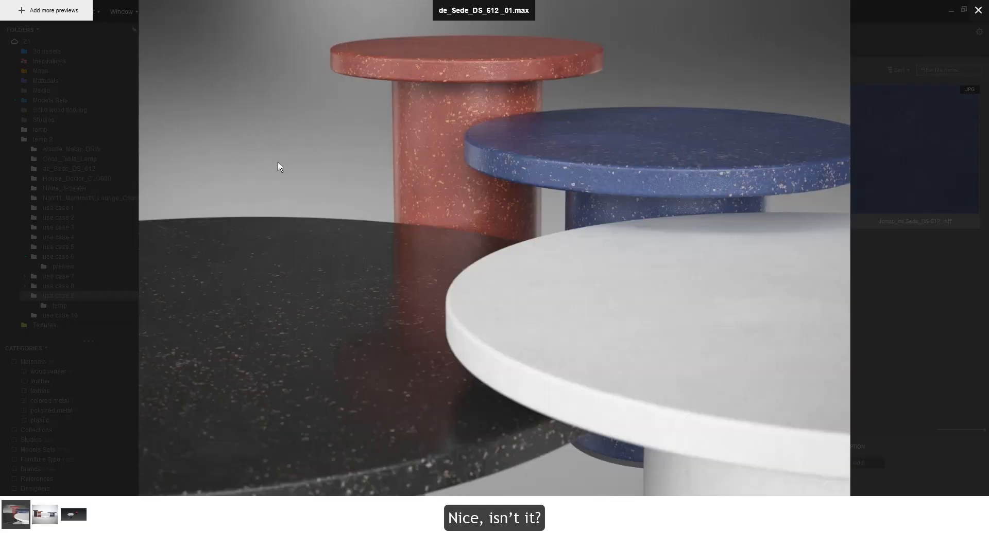
key("Right")
key("Left")
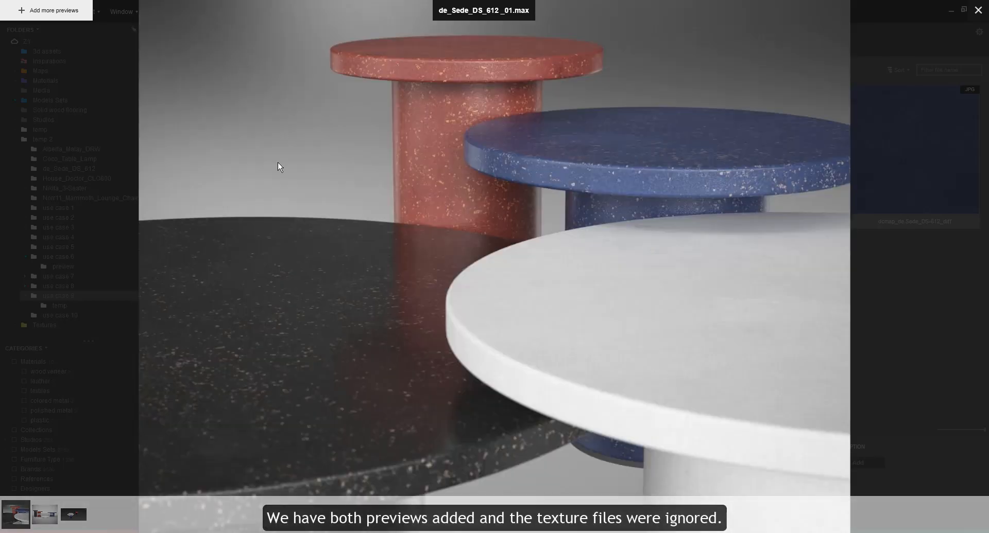
key("Escape")
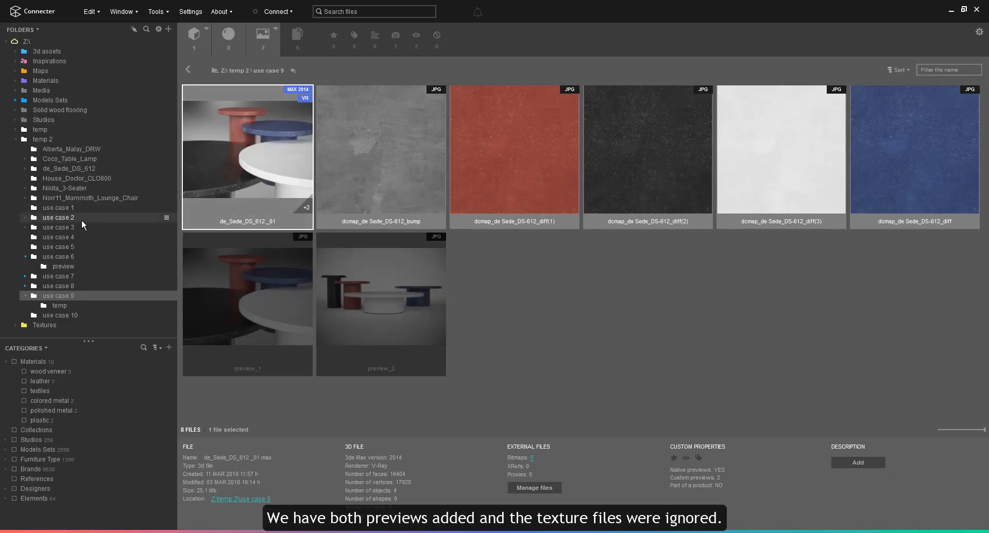
Open the use case 3 folder and inspect its vray and corona asset variants and the preview_vray image
left_click(67, 226)
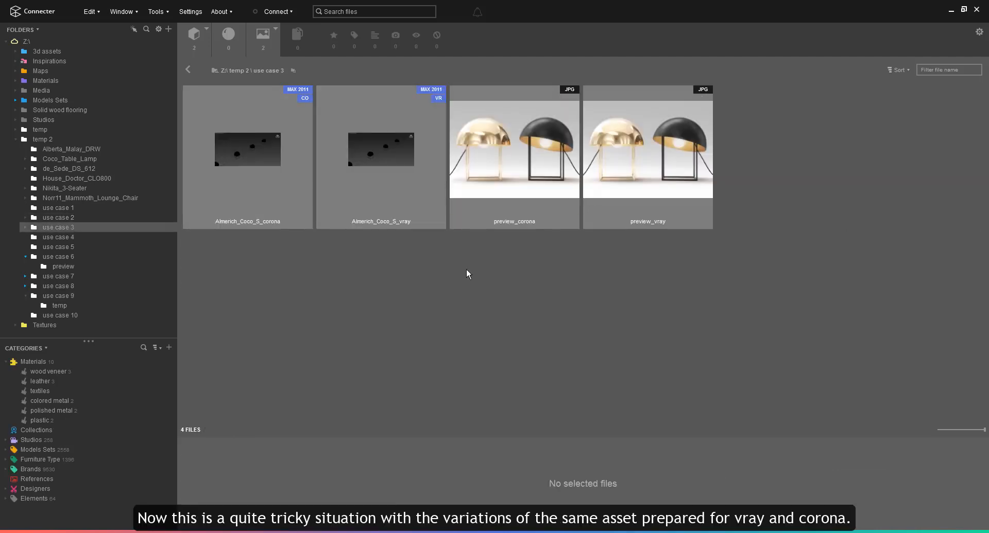
left_click(416, 226)
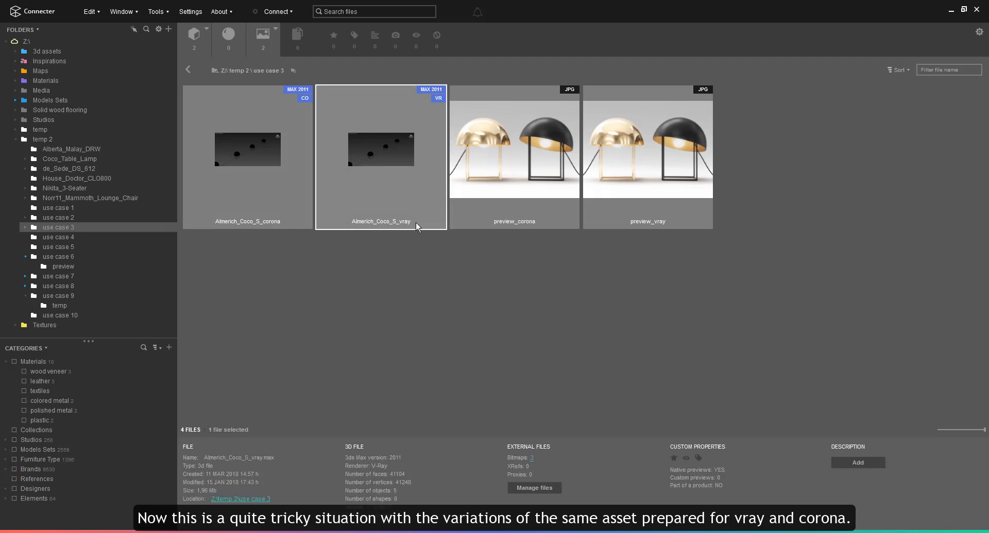
left_click(283, 221)
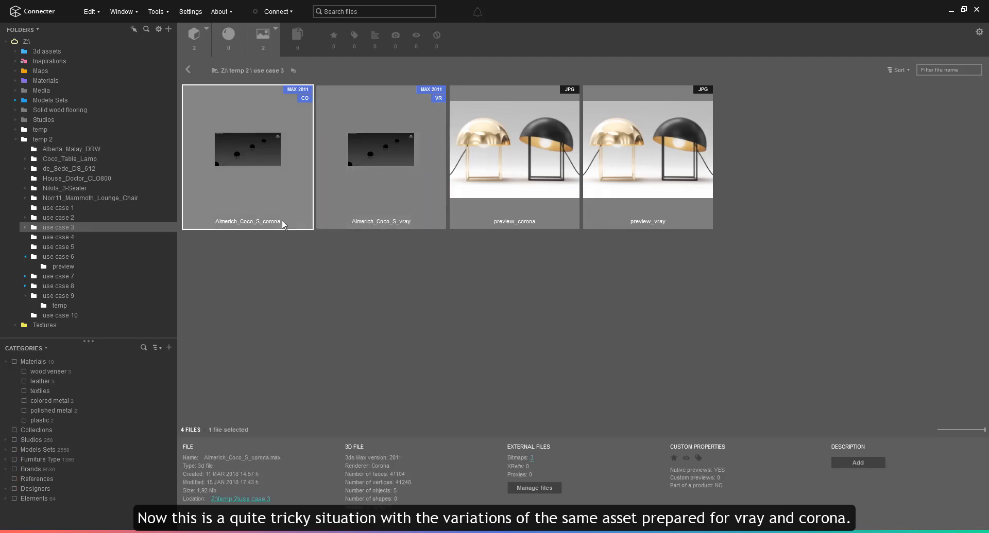
left_click(638, 211)
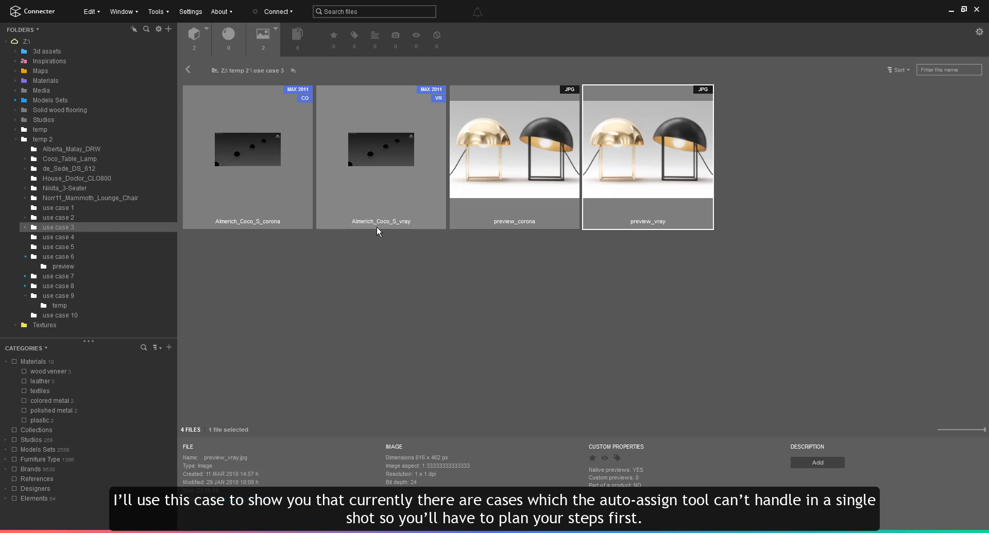
Add the exactChar string _vray after anyChar in the auto-assign 3d file names and confirm
left_click(164, 11)
left_click(173, 31)
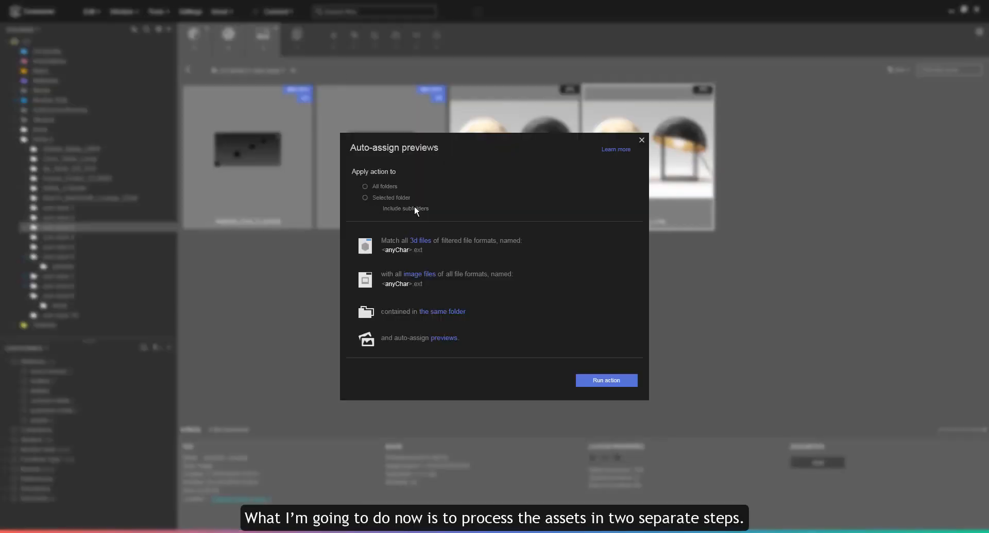
left_click(417, 241)
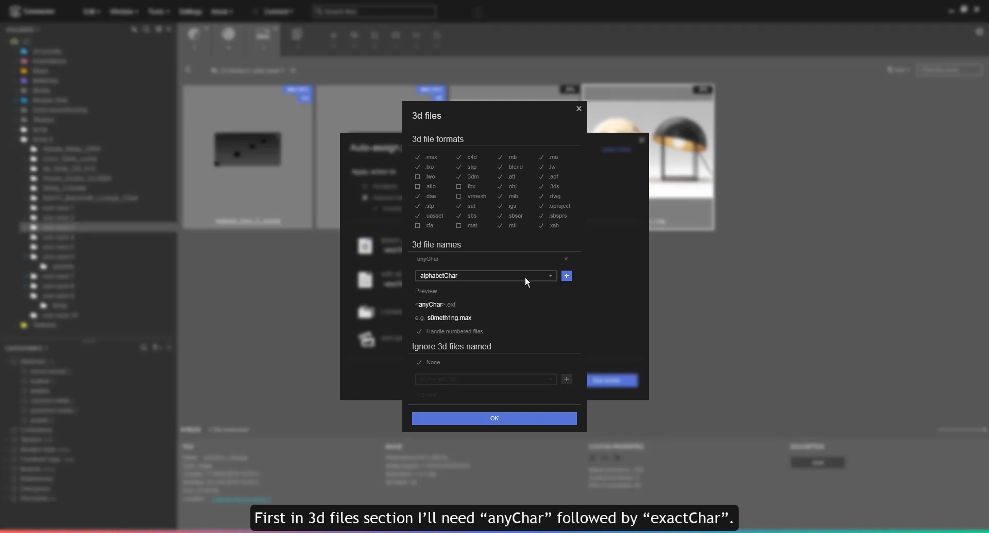
left_click(490, 276)
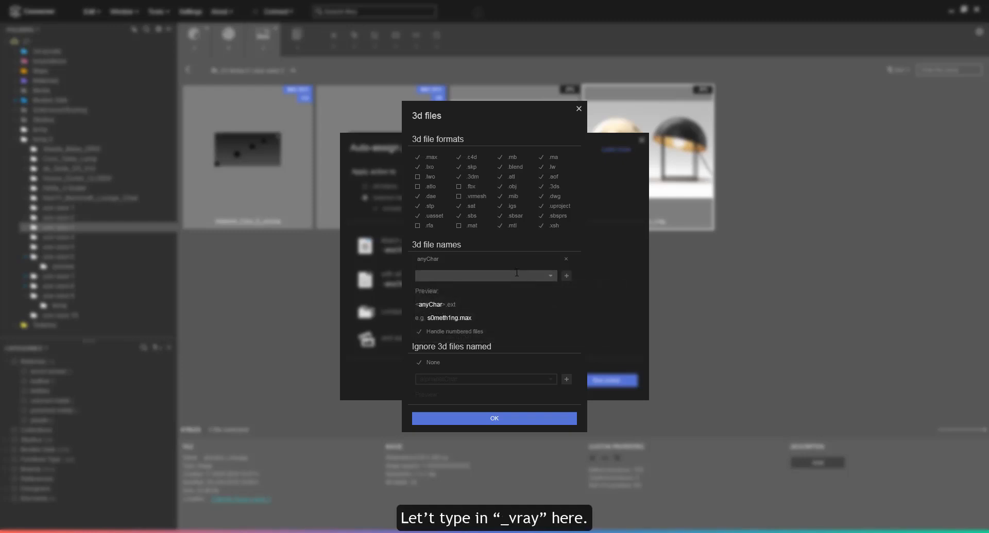
type("_vray")
left_click(566, 276)
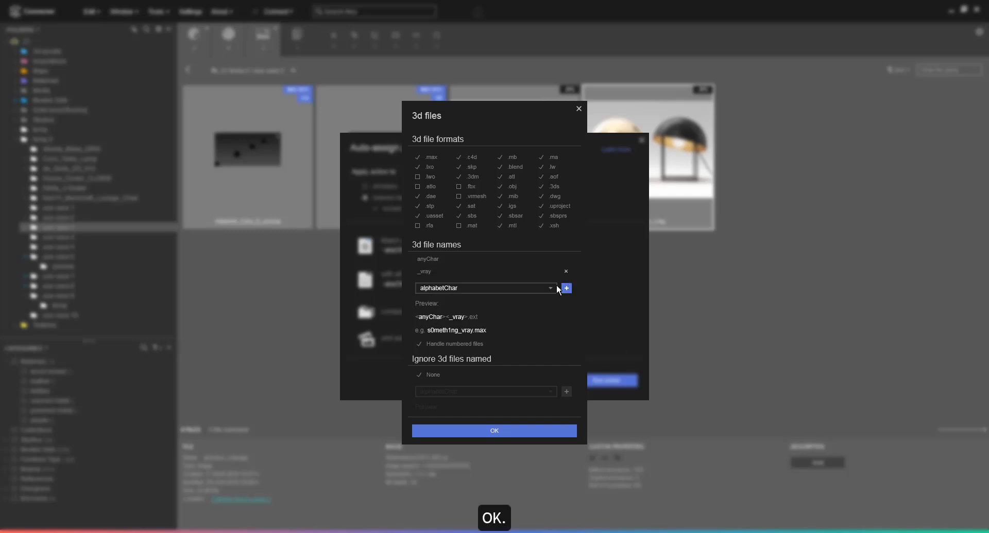
left_click(496, 428)
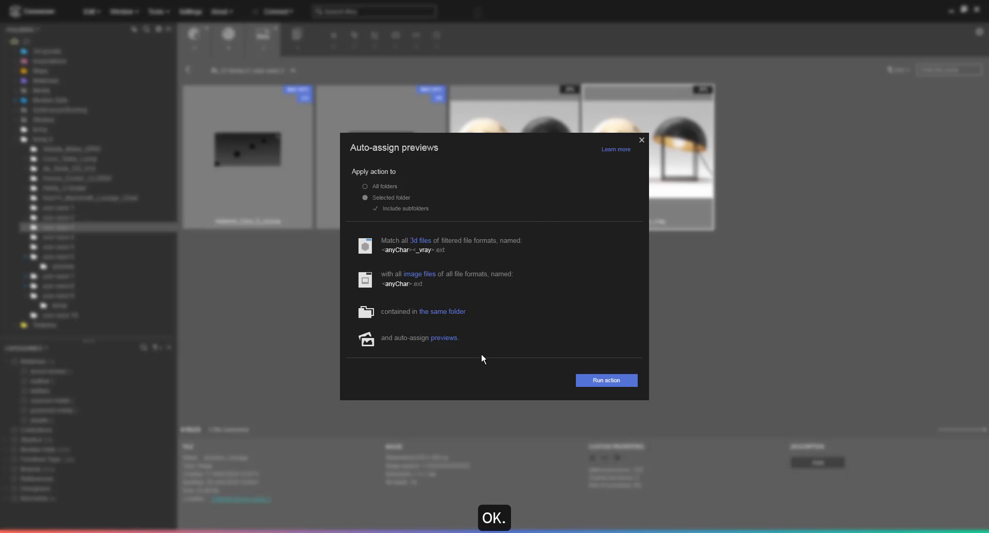
Remove the anyChar rule from the auto-assign image file names
left_click(427, 274)
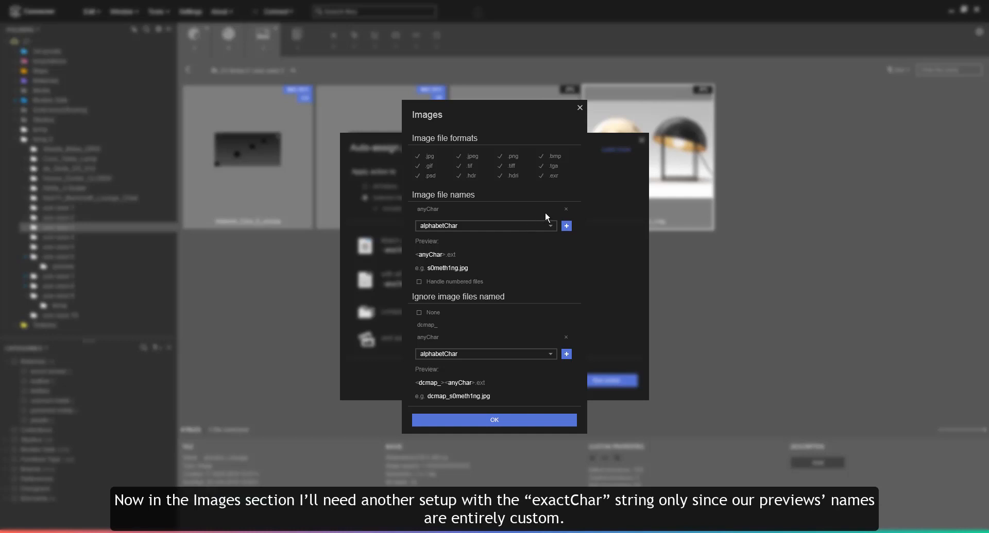
left_click(566, 209)
left_click(515, 214)
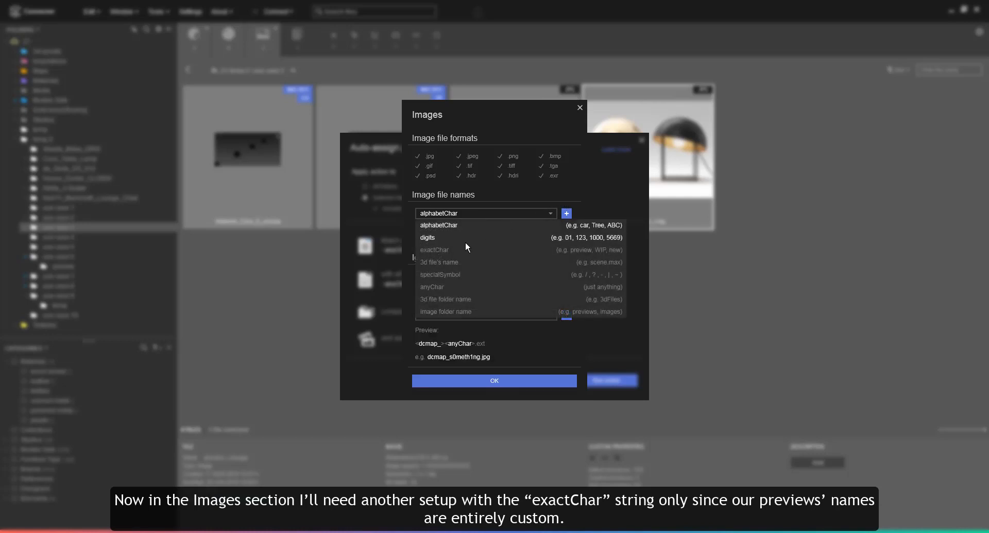
left_click(434, 250)
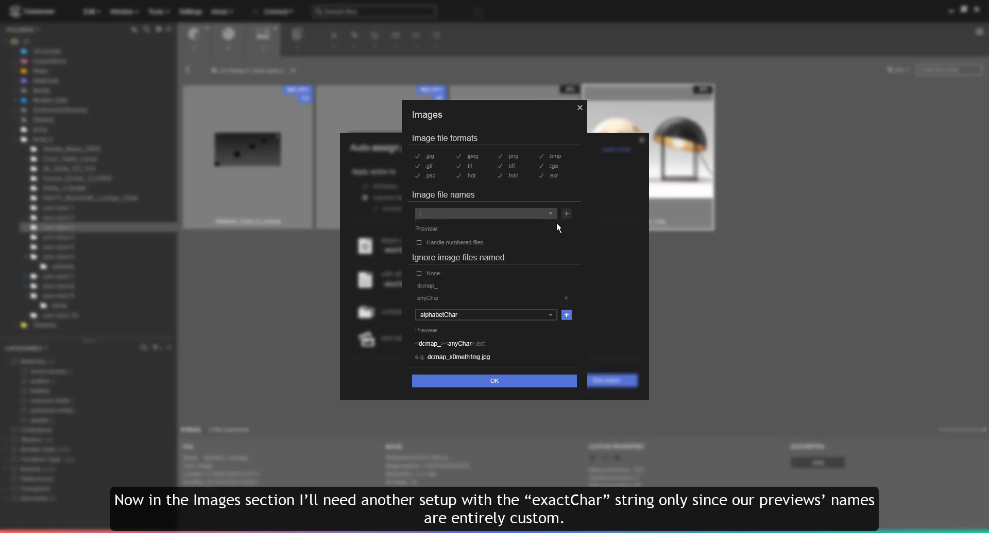
type("p")
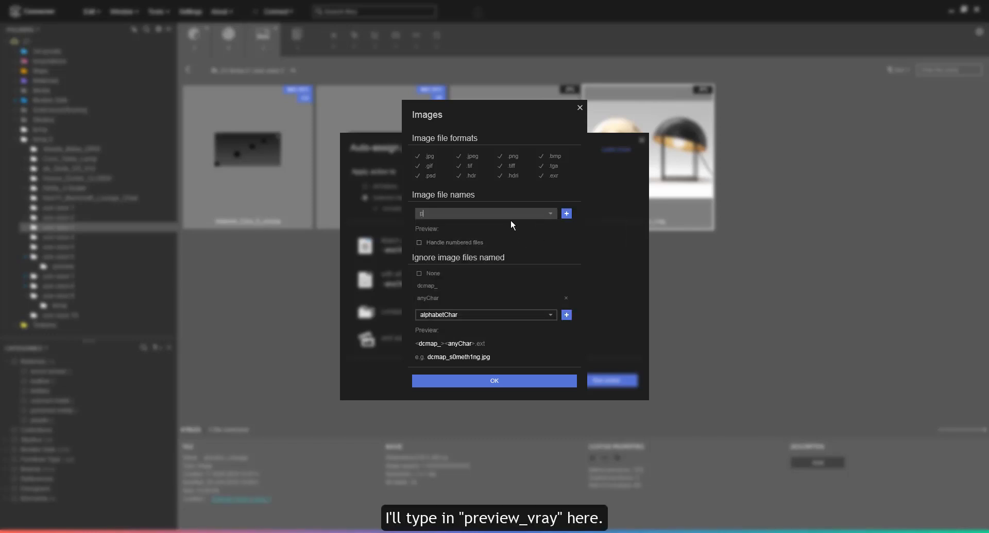
type("review_corona")
left_click(566, 214)
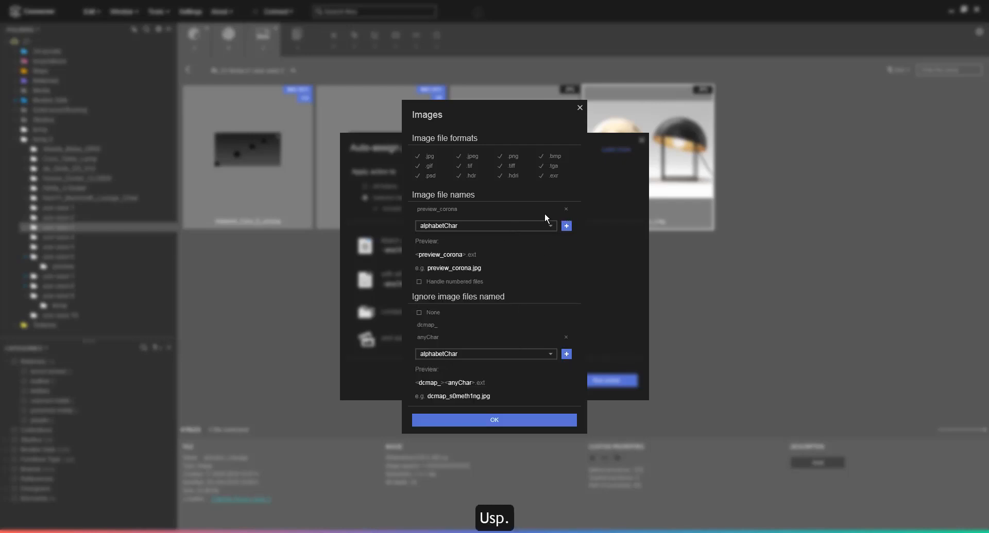
left_click(566, 210)
Add the exactChar string preview_vray as the image file name rule and confirm the image settings
left_click(531, 211)
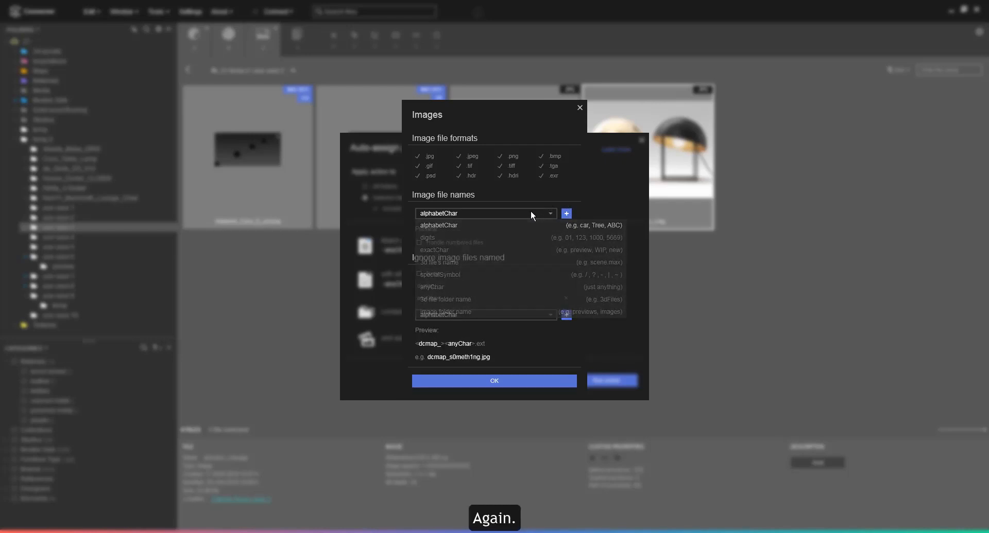
left_click(510, 216)
left_click(437, 249)
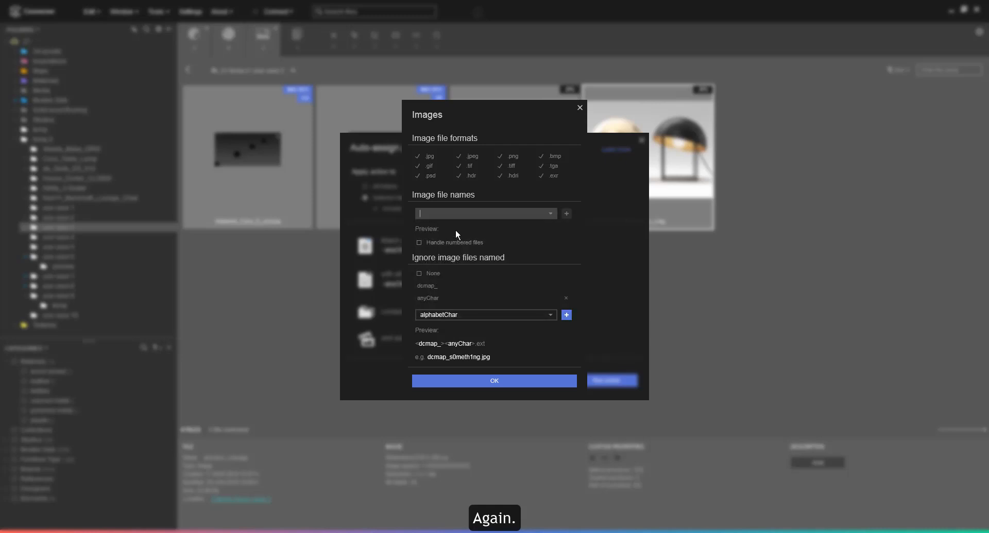
type("preview_v")
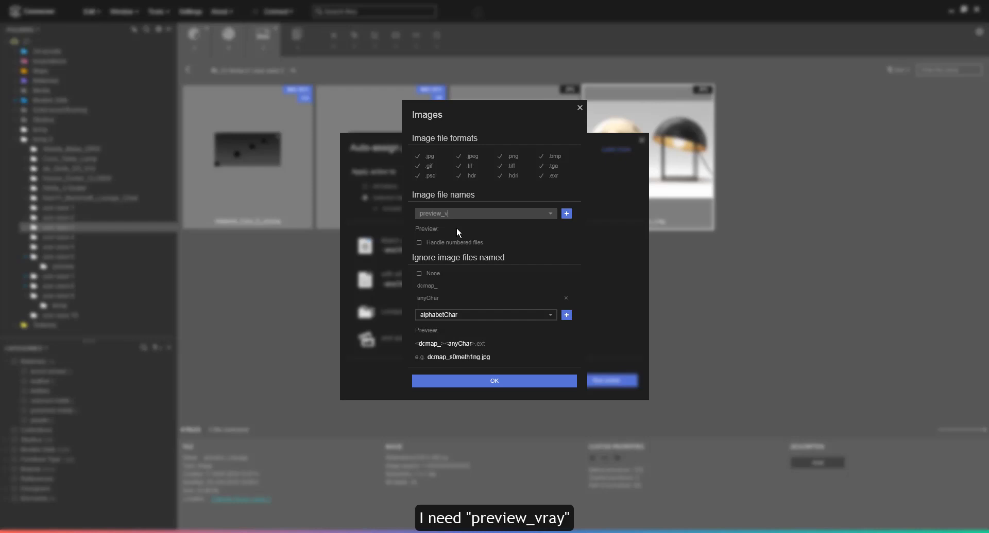
type("ray")
left_click(566, 213)
left_click(502, 419)
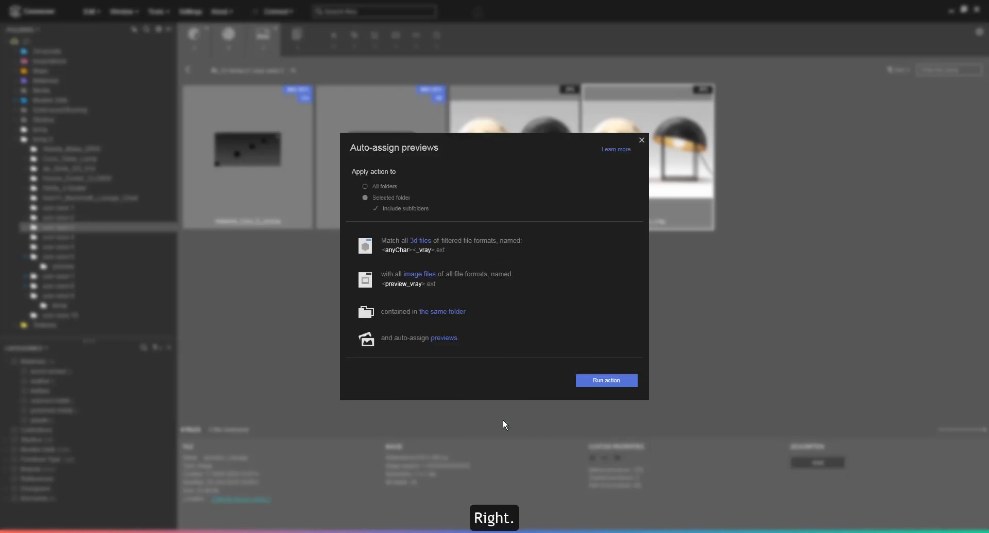
Run the auto-assign action for the vray variant and close the tool
left_click(599, 378)
left_click(503, 307)
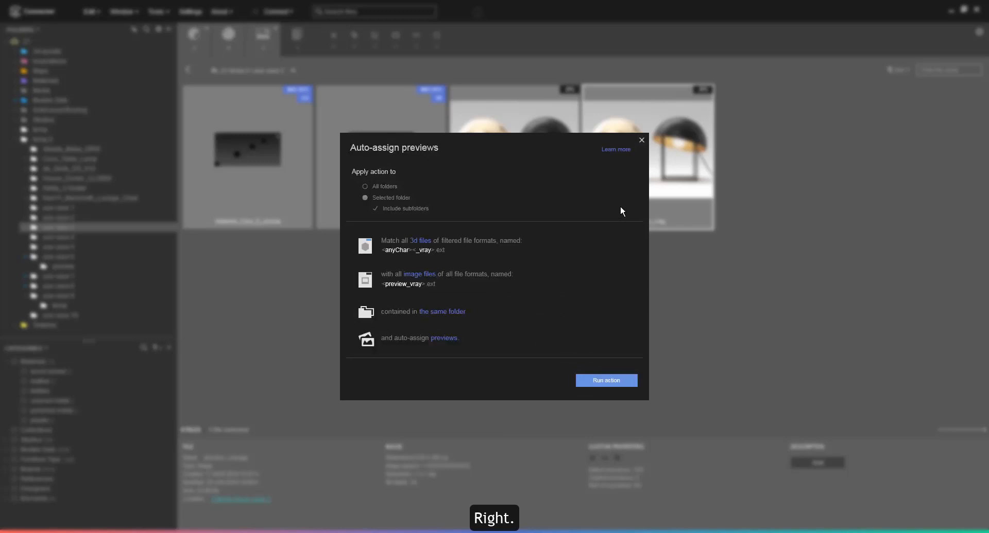
left_click(641, 140)
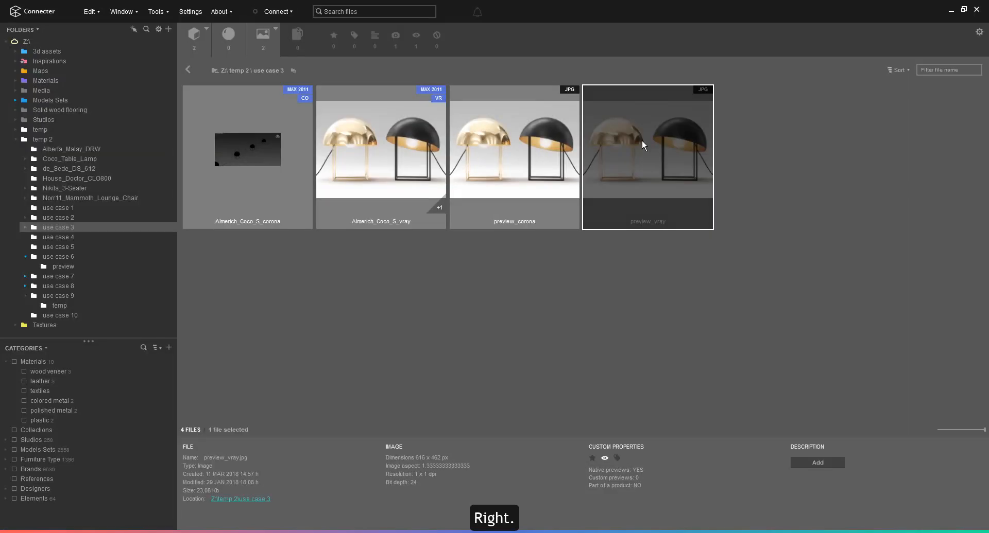
Check the preview assigned to Almerich_Coco_S_vray at full size, return to the folder view and clear the selection
left_click(585, 325)
left_click(657, 181)
left_click(401, 162)
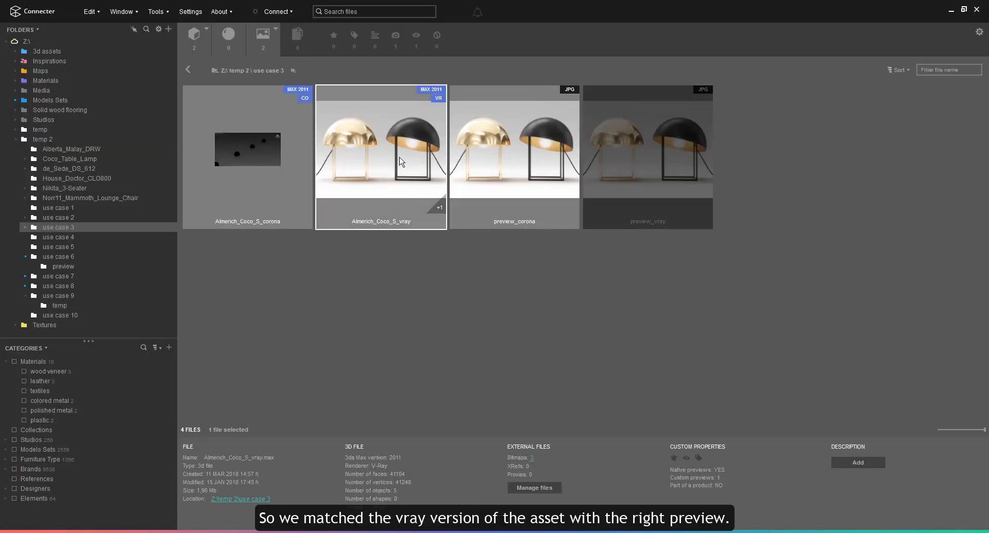
key("space")
key("space")
left_click(431, 247)
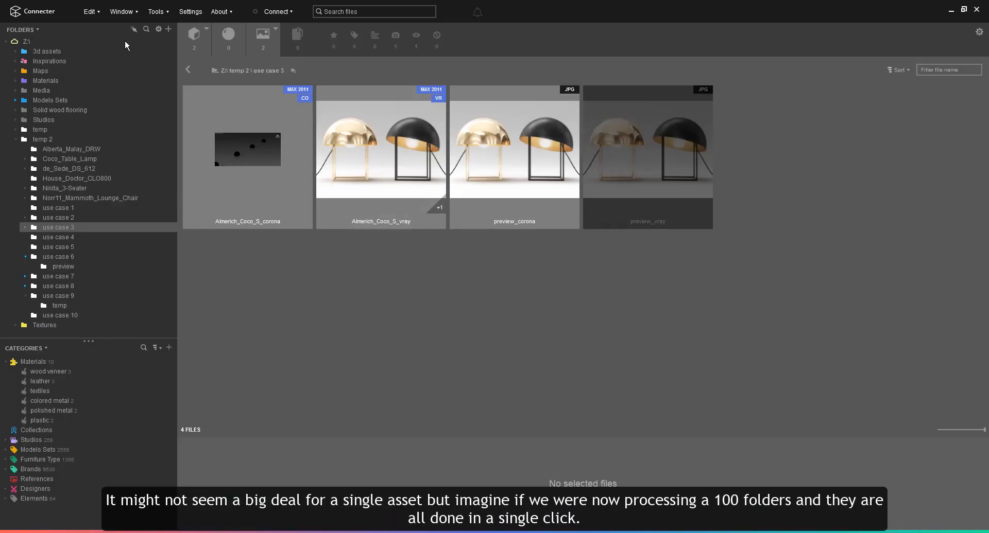
Reopen the auto-assign previews tool and remove the _vray string from the 3d file names
left_click(161, 14)
left_click(169, 29)
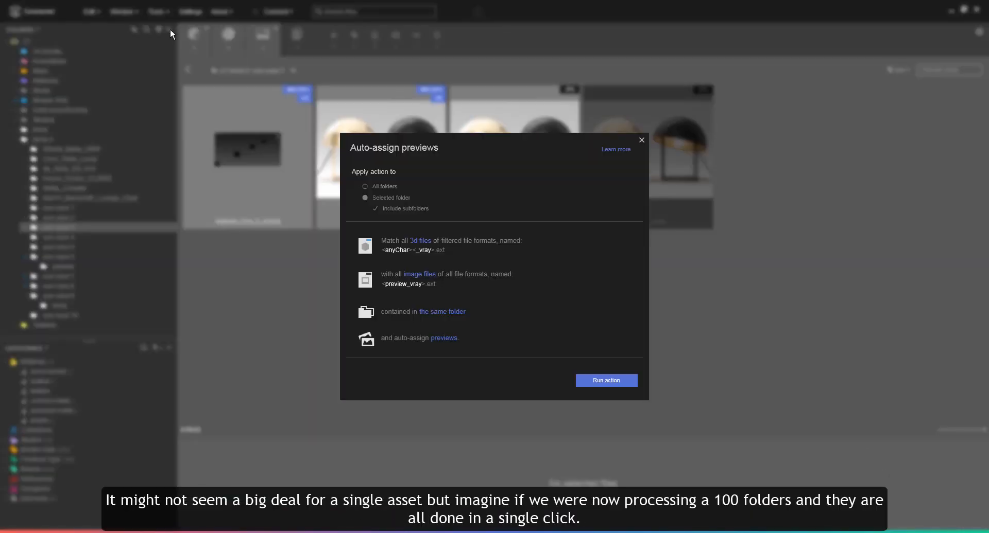
left_click(423, 240)
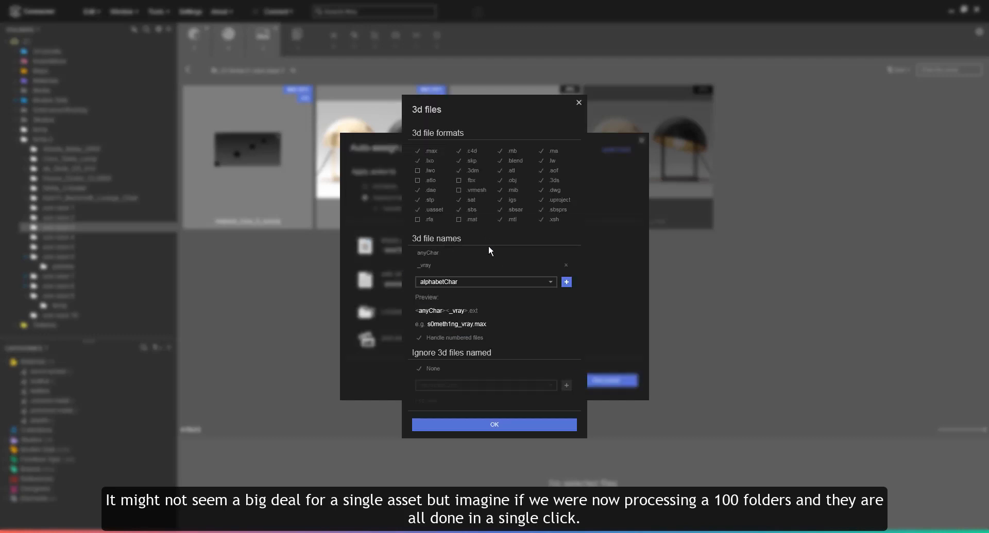
left_click(566, 263)
Try to add the exactChar string _corona after anyChar in the 3d file names and confirm
left_click(453, 271)
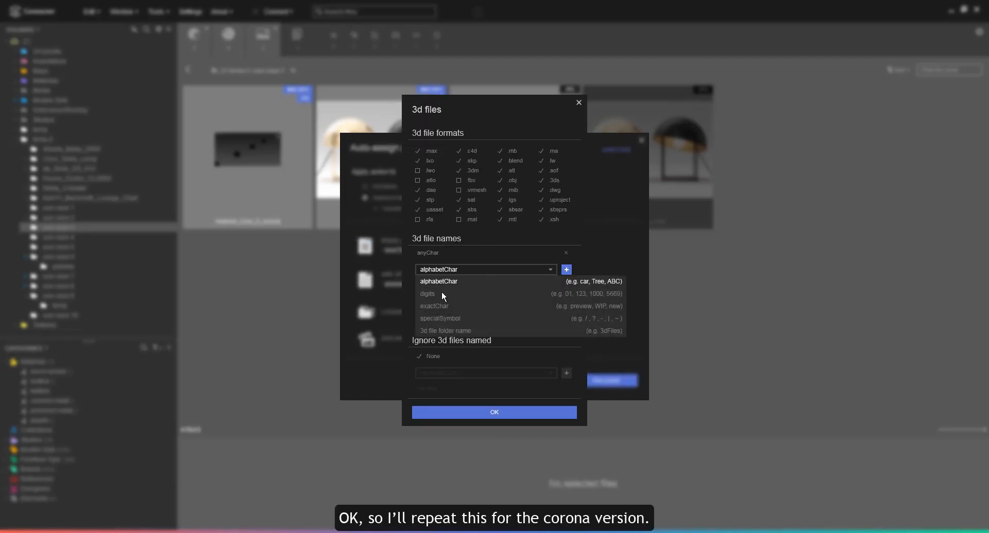
left_click(568, 253)
left_click(515, 256)
left_click(428, 318)
left_click(567, 256)
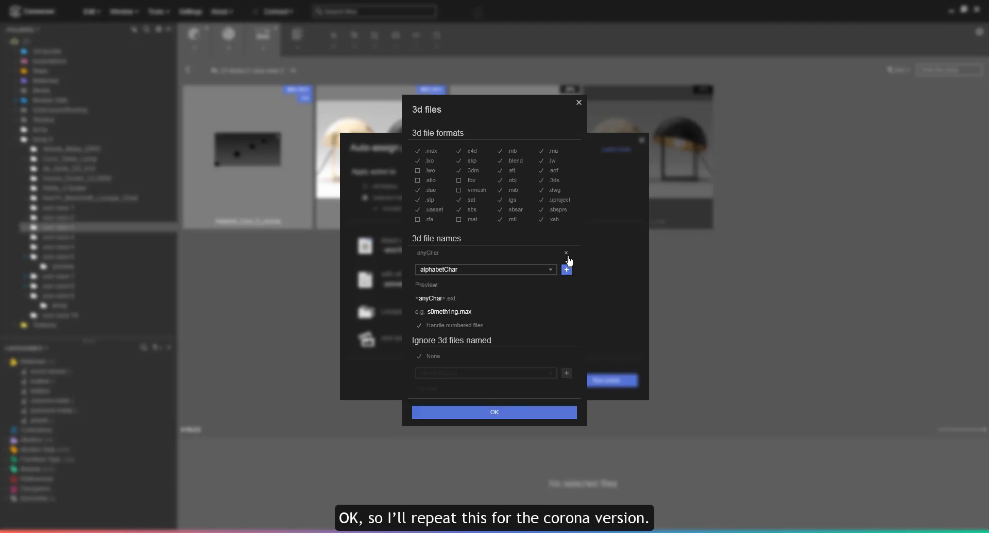
left_click(437, 270)
left_click(429, 292)
left_click(447, 269)
type("_corona")
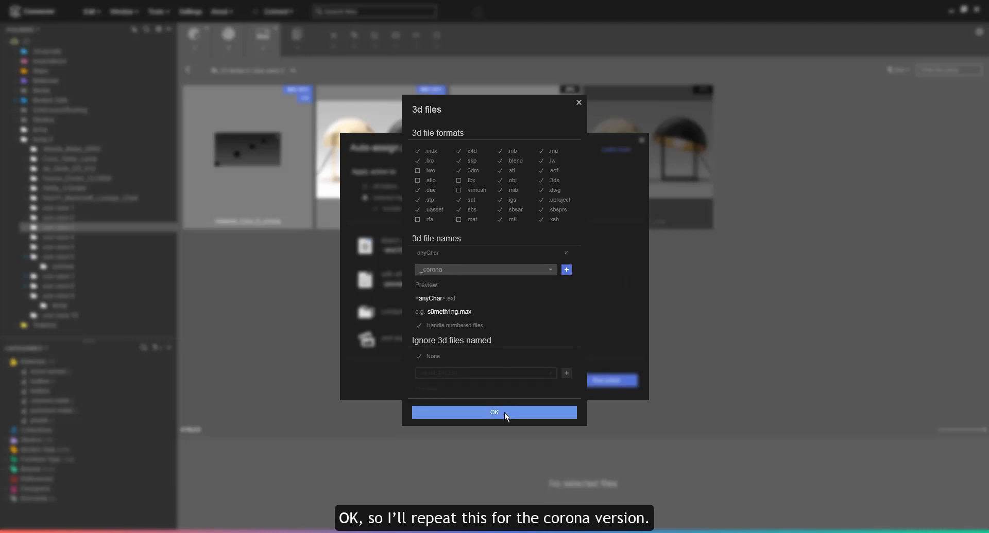
left_click(504, 413)
Replace the image file name rule with the exactChar string preview_corona and confirm
left_click(566, 207)
left_click(486, 221)
left_click(446, 248)
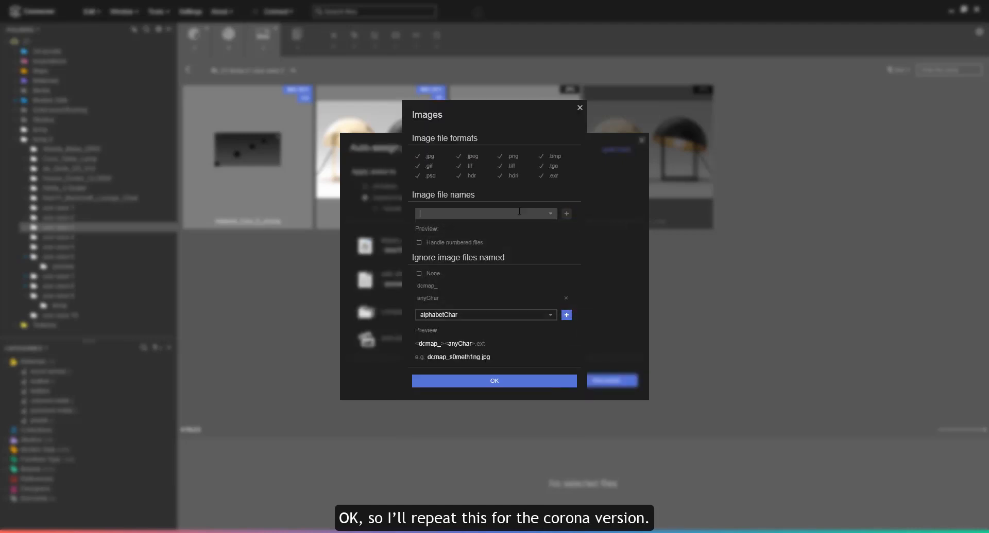
type("preview_corona")
left_click(566, 213)
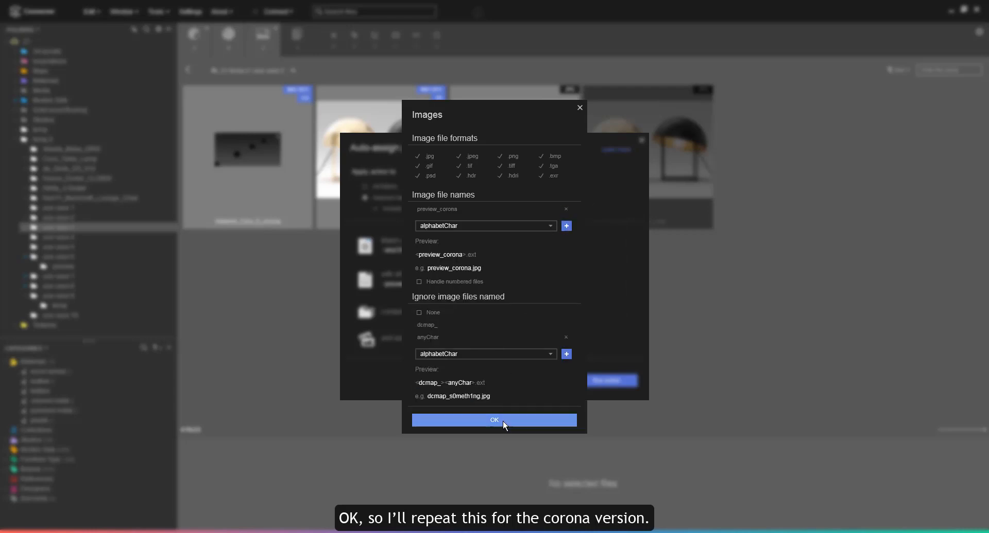
left_click(502, 421)
Run the auto-assign action for the corona variant and close the tool
left_click(606, 380)
left_click(512, 308)
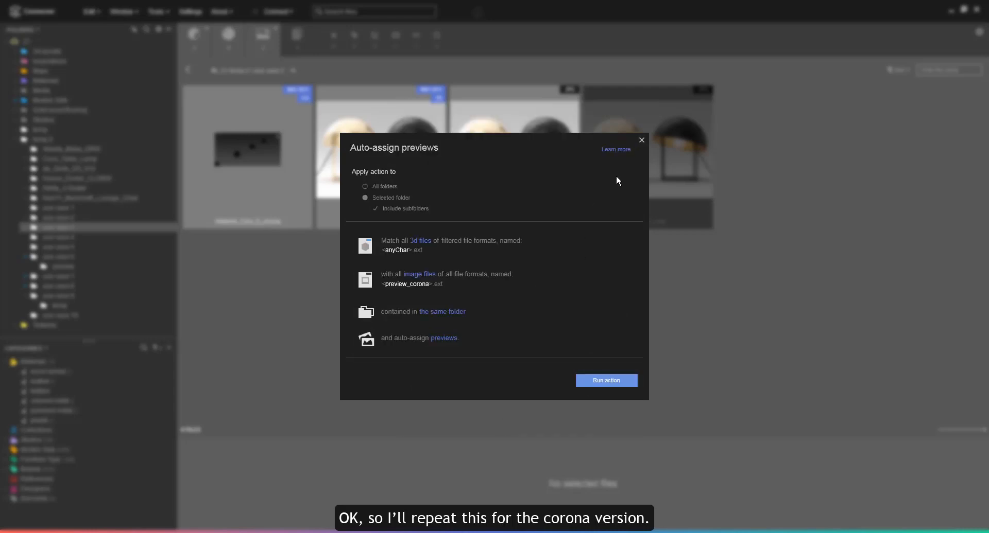
left_click(641, 140)
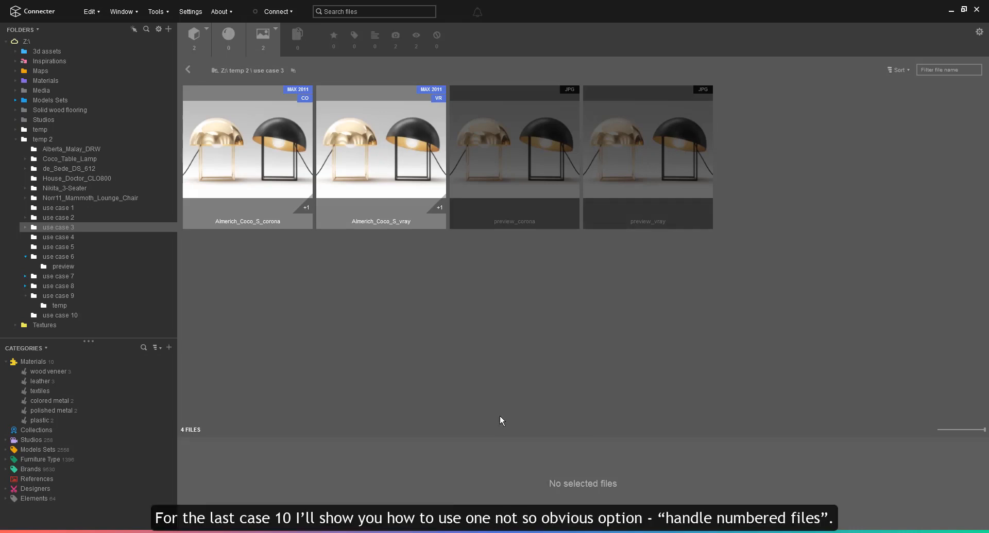
Open the use case 10 folder and go through its numbered vray asset versions, ending with Alberta_Nikita_3_Seater_vray_03 selected
left_click(67, 312)
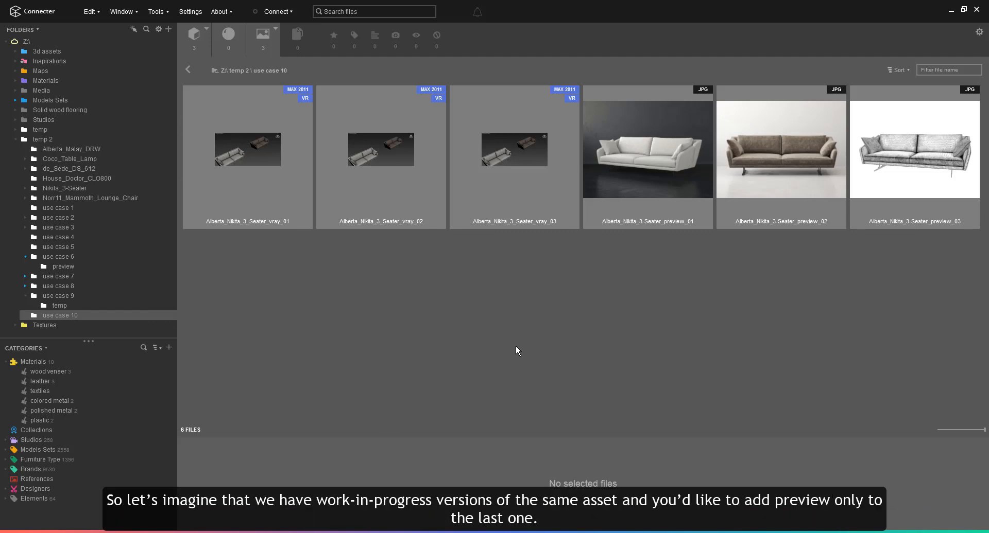
left_click(296, 148)
left_click(394, 154)
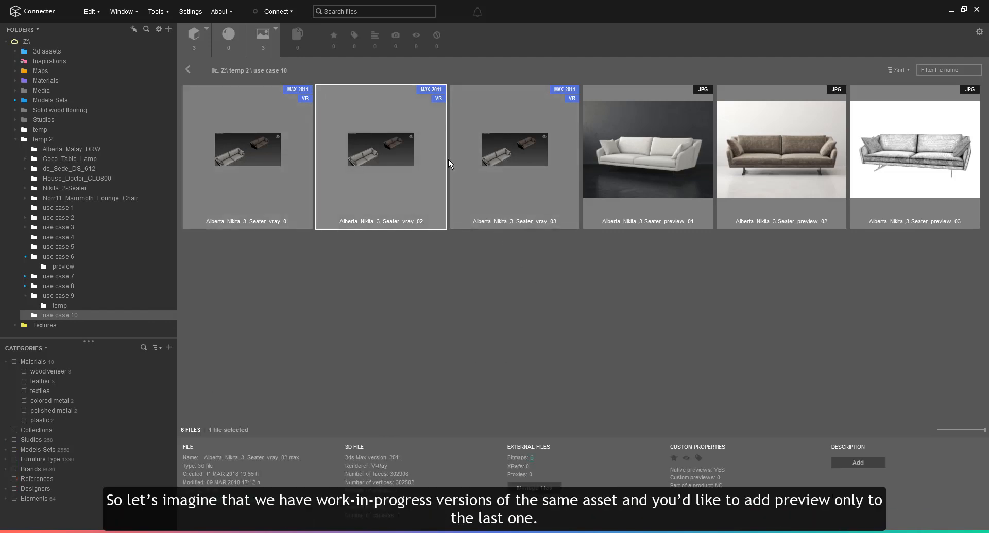
left_click(483, 159)
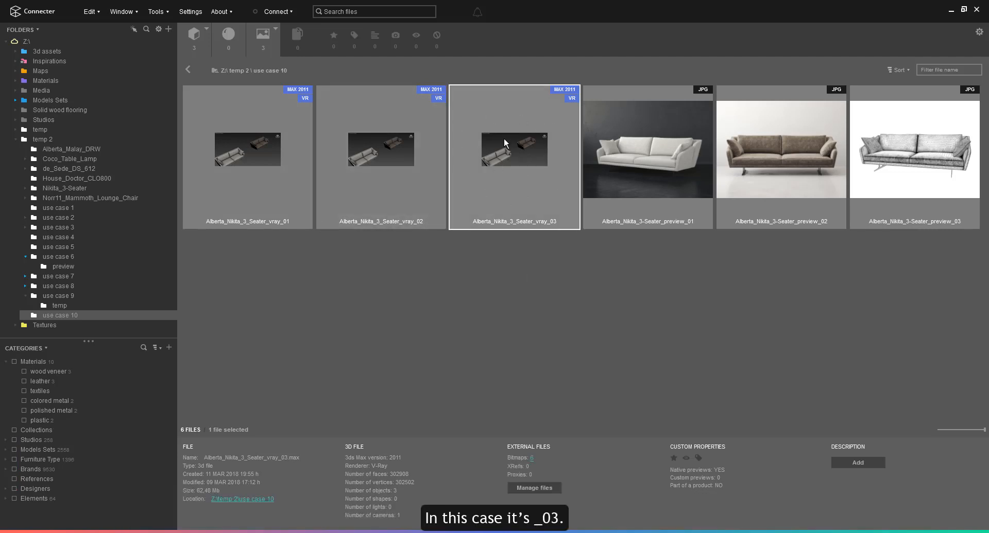
Open the auto-assign previews tool, enable Handle numbered files for the 3d file names and confirm
left_click(159, 17)
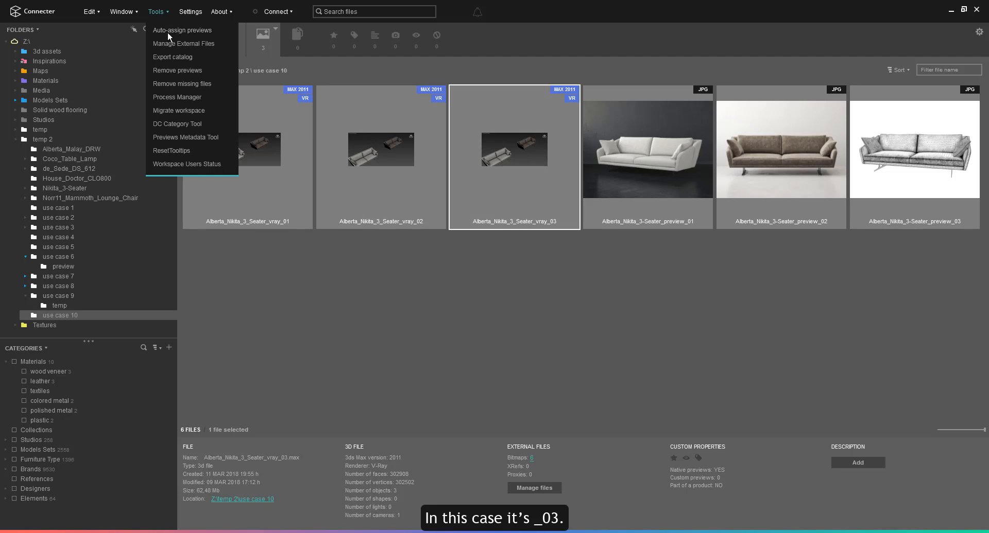
left_click(168, 32)
left_click(420, 242)
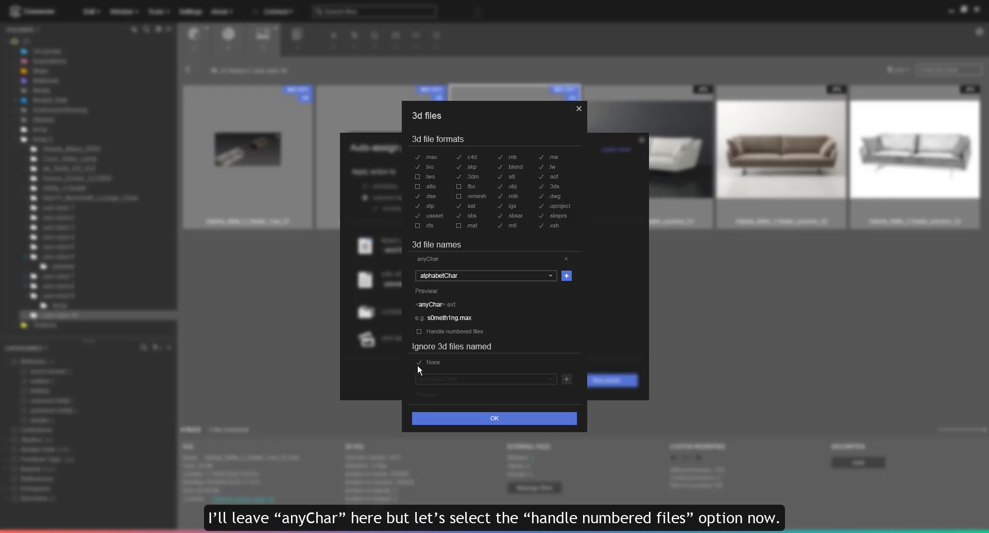
left_click(419, 331)
left_click(477, 419)
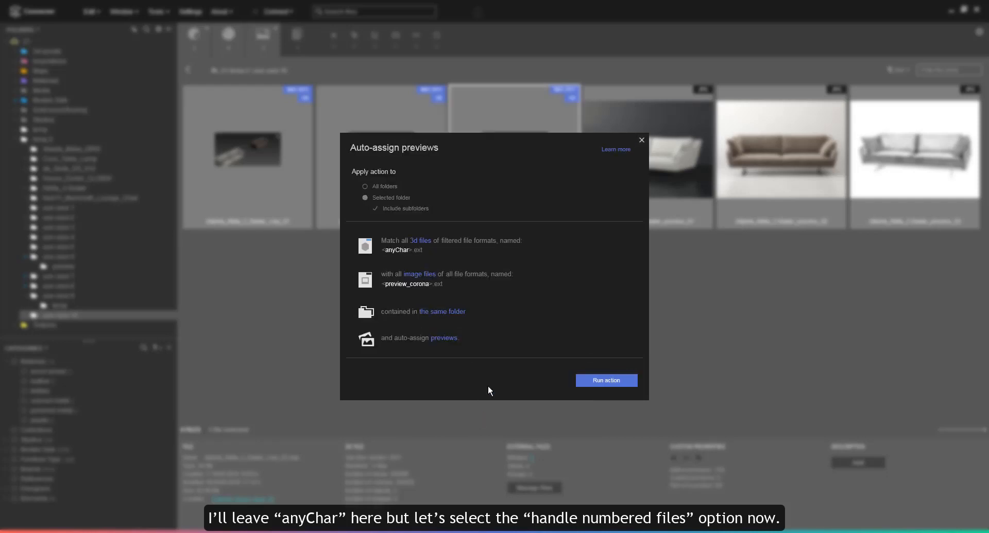
Replace the preview_corona image file name rule with anyChar and confirm
left_click(420, 275)
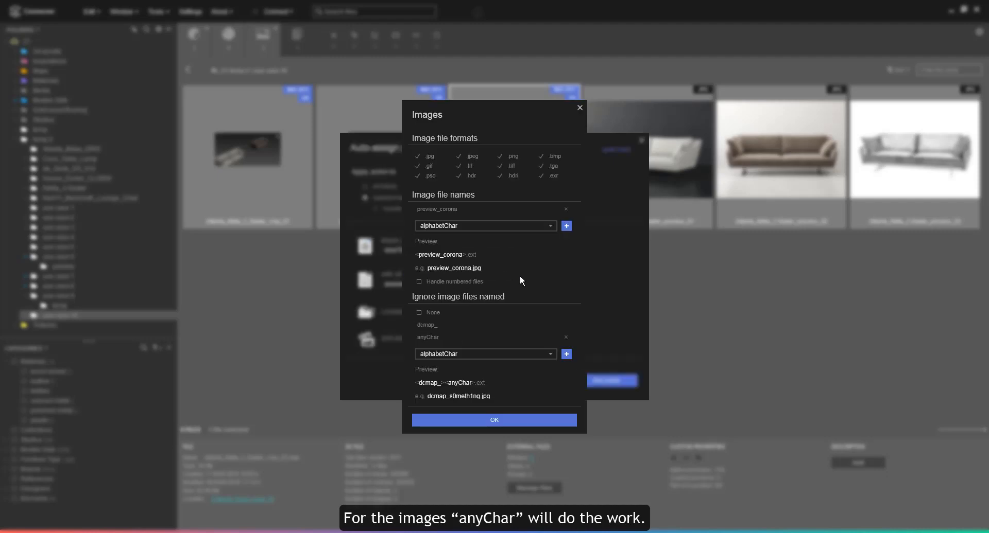
left_click(565, 210)
left_click(550, 213)
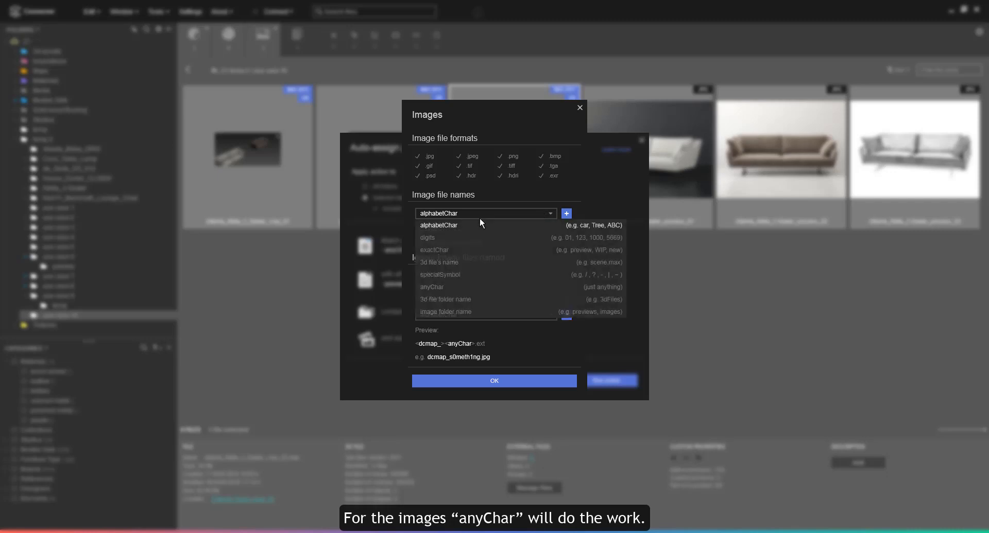
left_click(438, 287)
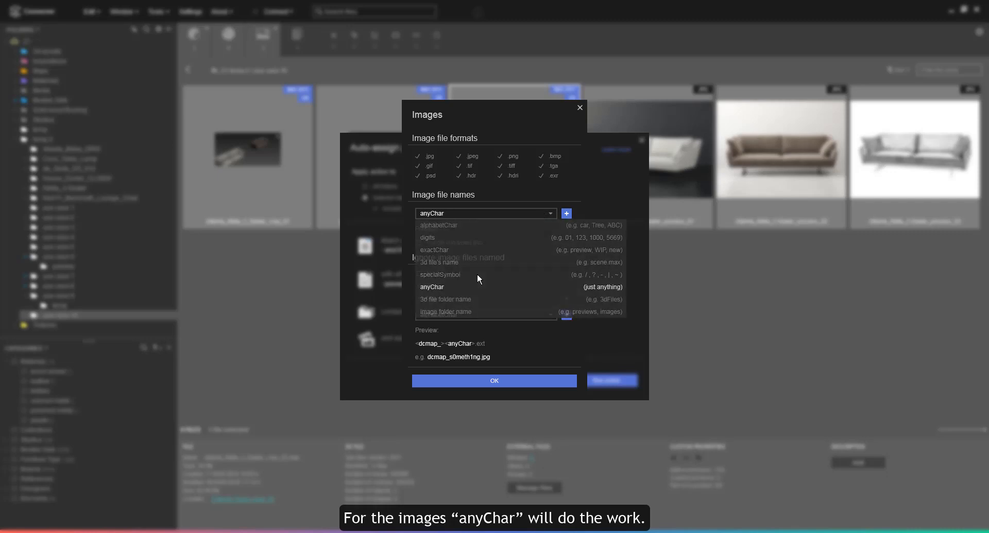
left_click(566, 214)
left_click(499, 417)
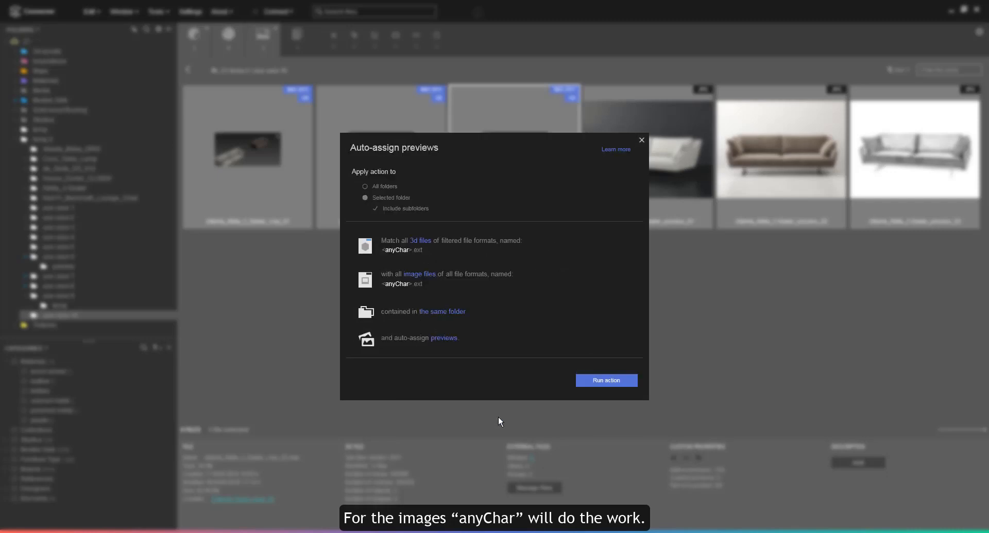
Run the auto-assign action on the use case 10 folder and close the tool
left_click(590, 380)
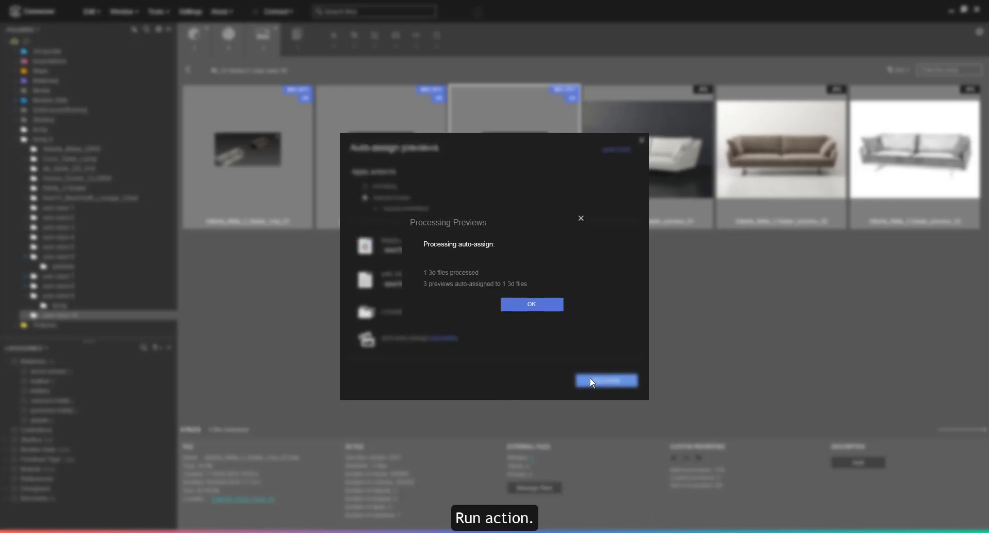
left_click(546, 308)
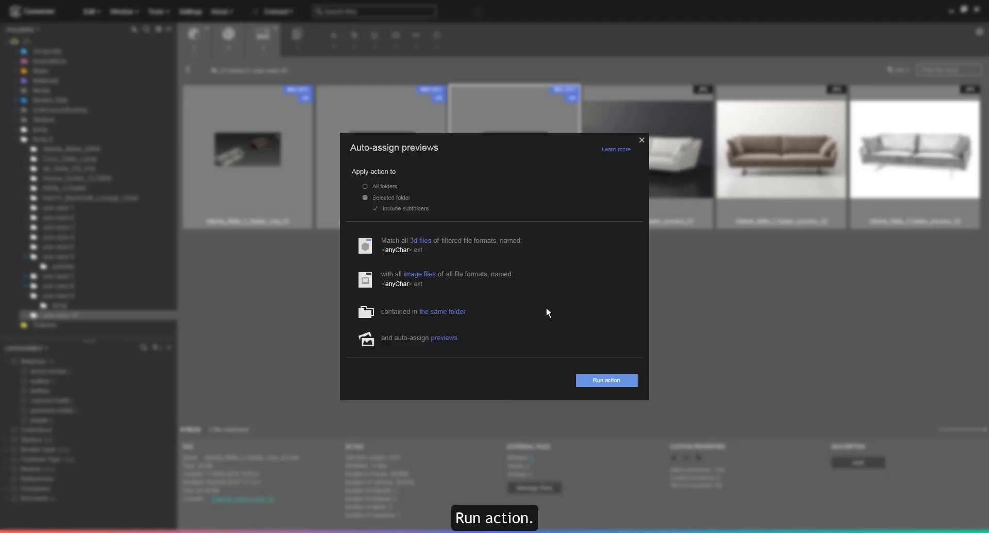
left_click(641, 140)
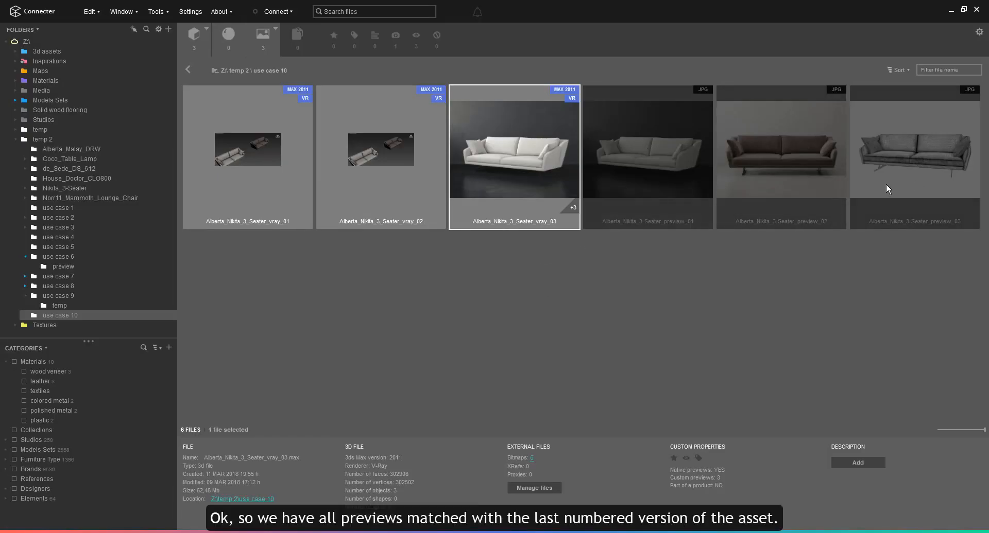
Browse the previews assigned to Alberta_Nikita_3_Seater_vray_03 at full size and close the viewer
double_click(512, 187)
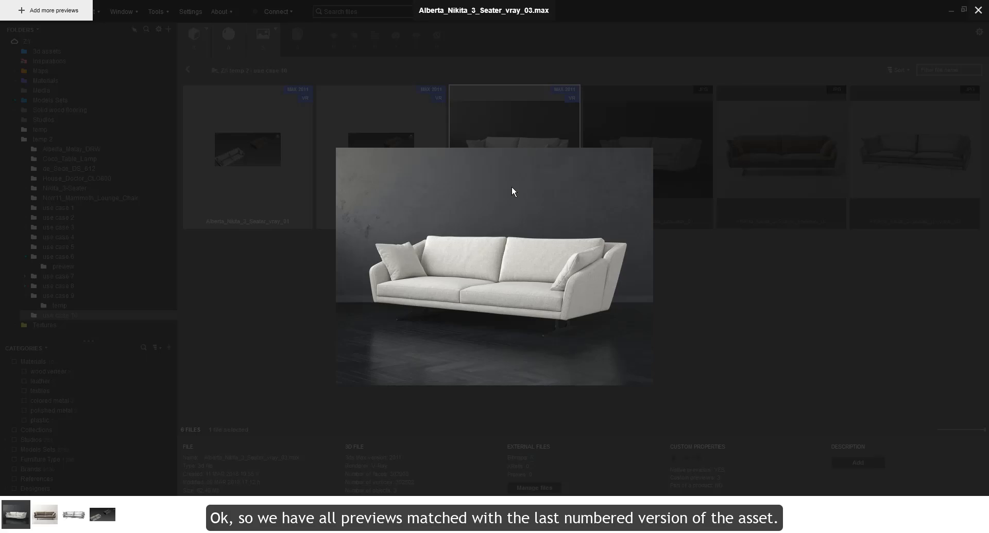
key("Right")
key("Right")
key("Escape")
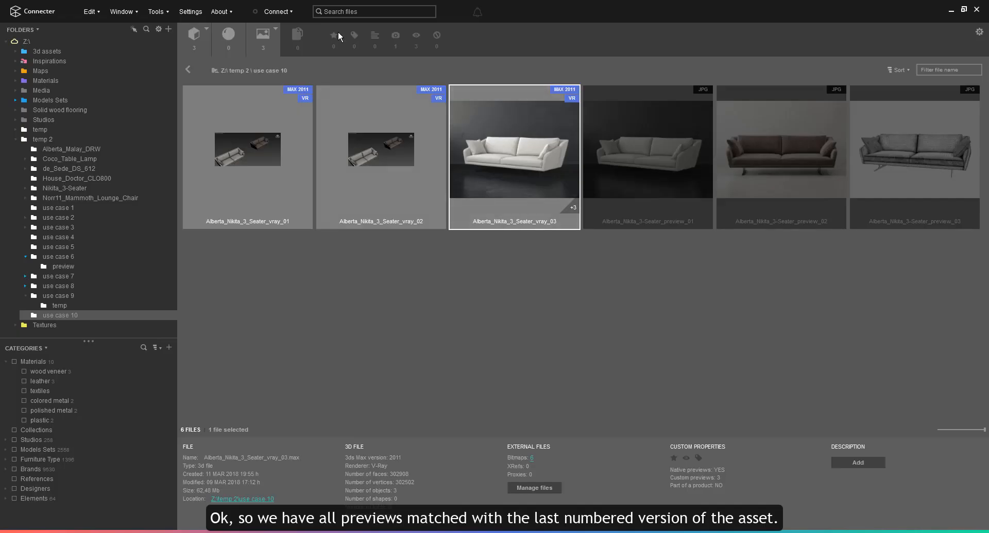
Examine the Handle numbered files option for image files in the auto-assign previews tool, close the tool unchanged and deselect the asset
left_click(161, 12)
left_click(169, 30)
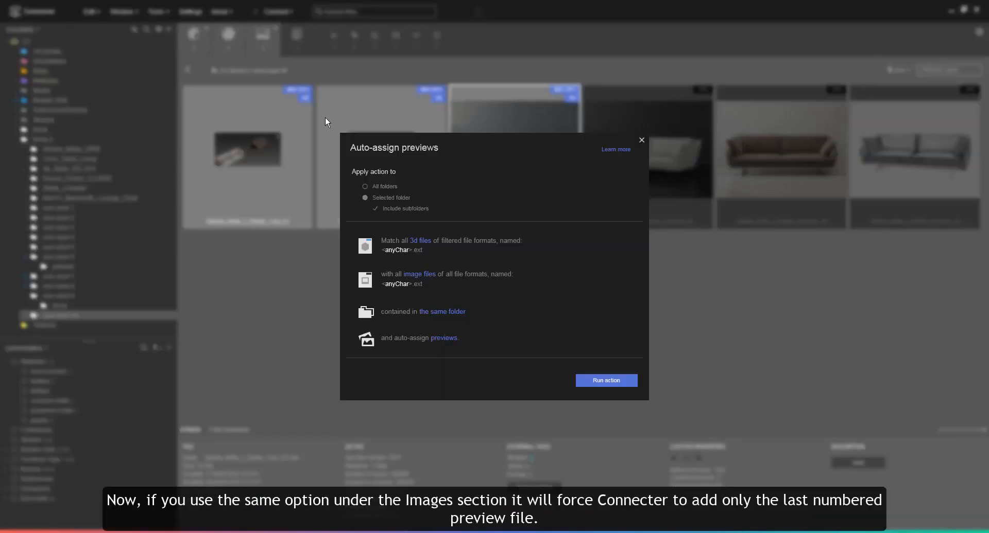
left_click(424, 279)
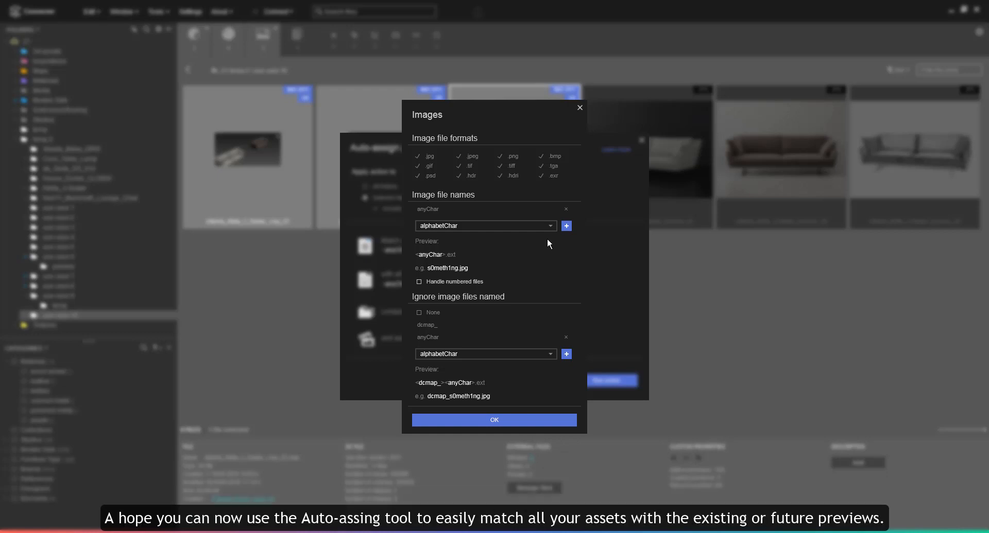
left_click(579, 107)
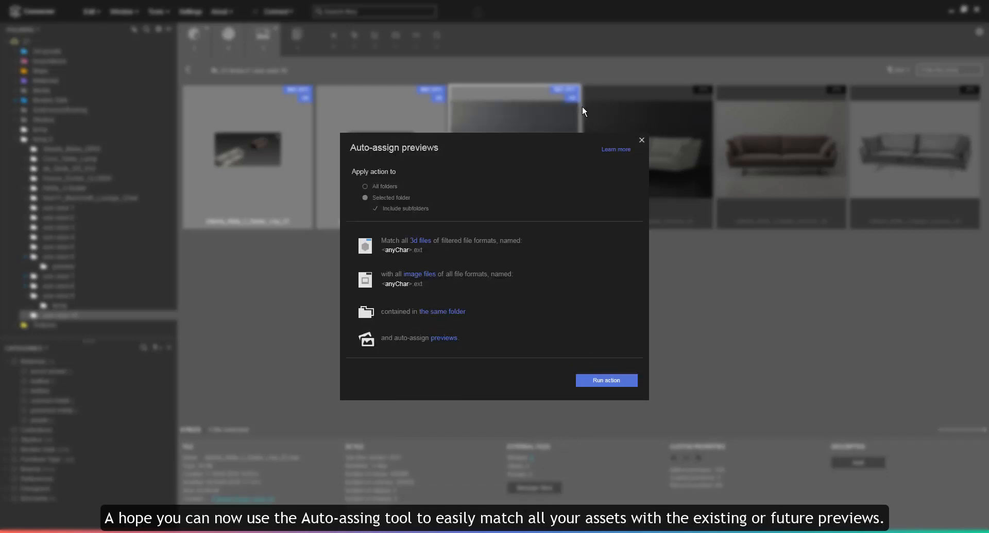
left_click(641, 139)
left_click(598, 264)
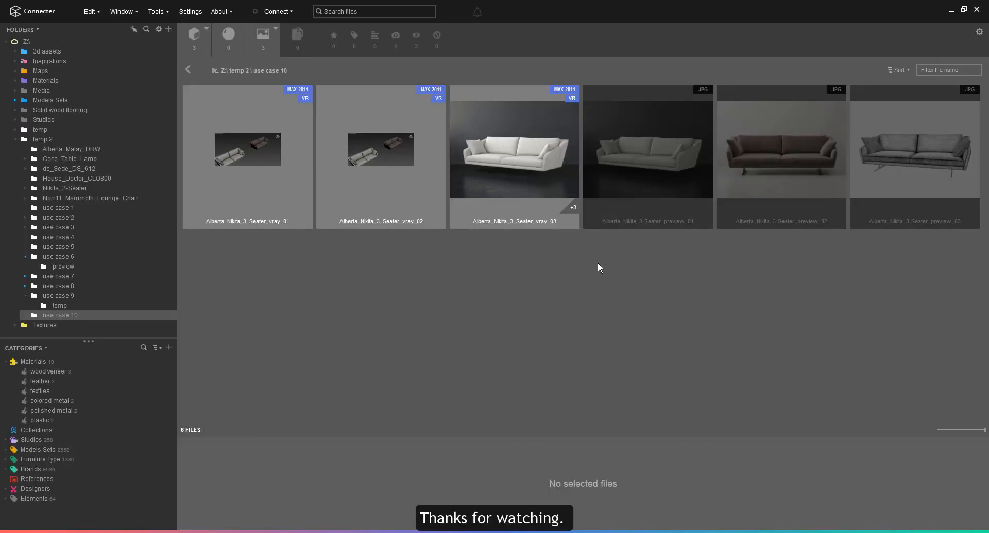